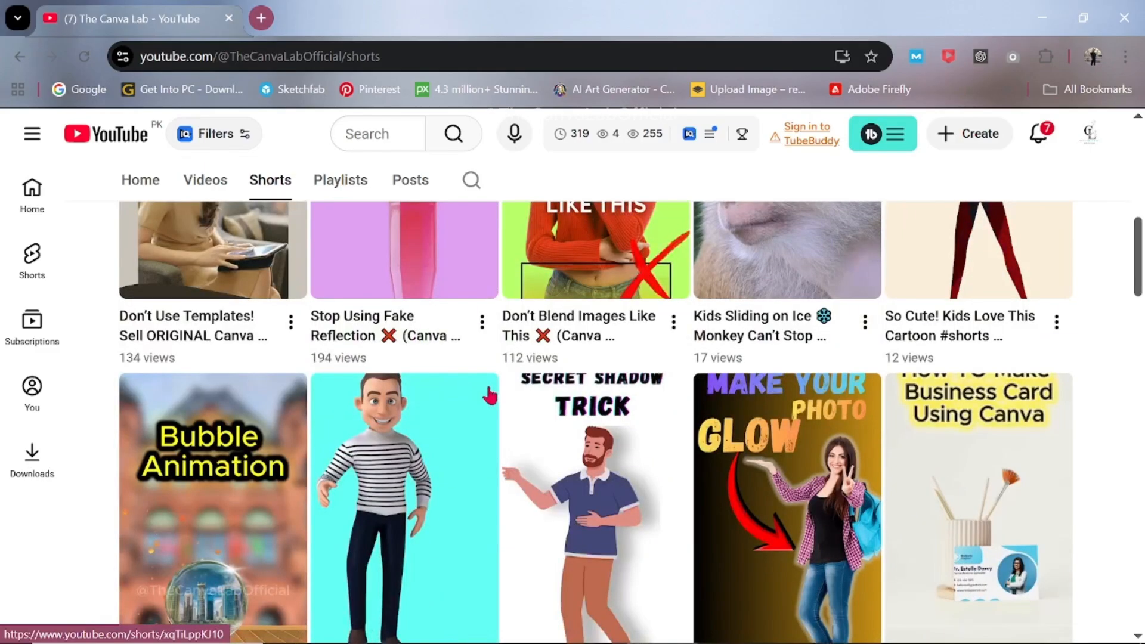
{"action": "scroll", "coordinate": [726, 379], "scroll_direction": "down", "scroll_amount": 3}
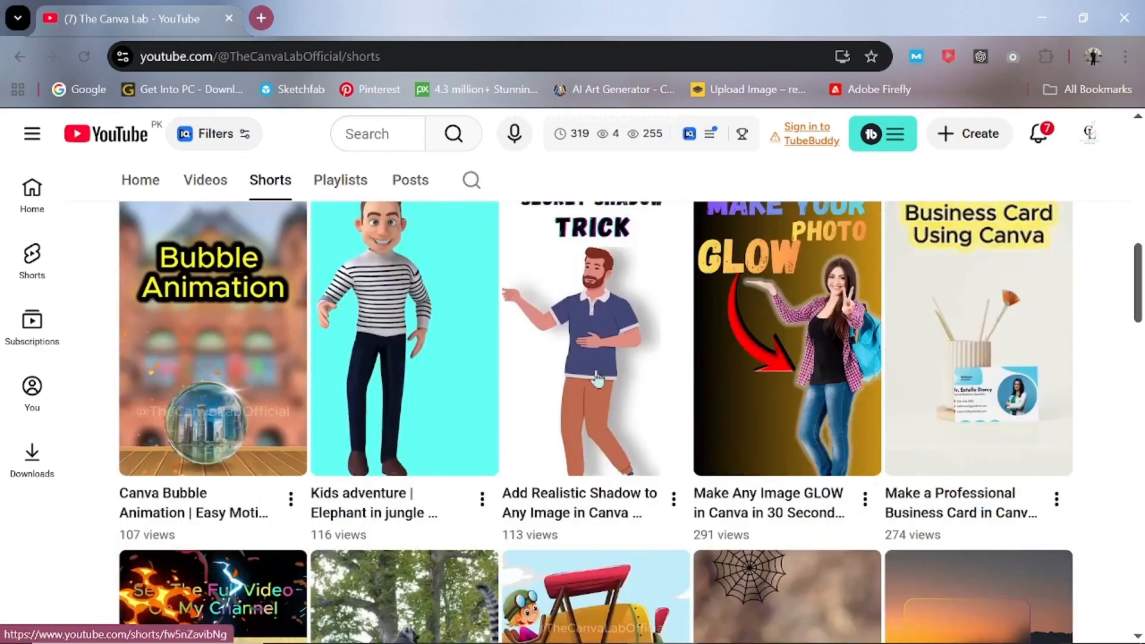
{"action": "left_click", "coordinate": [726, 379]}
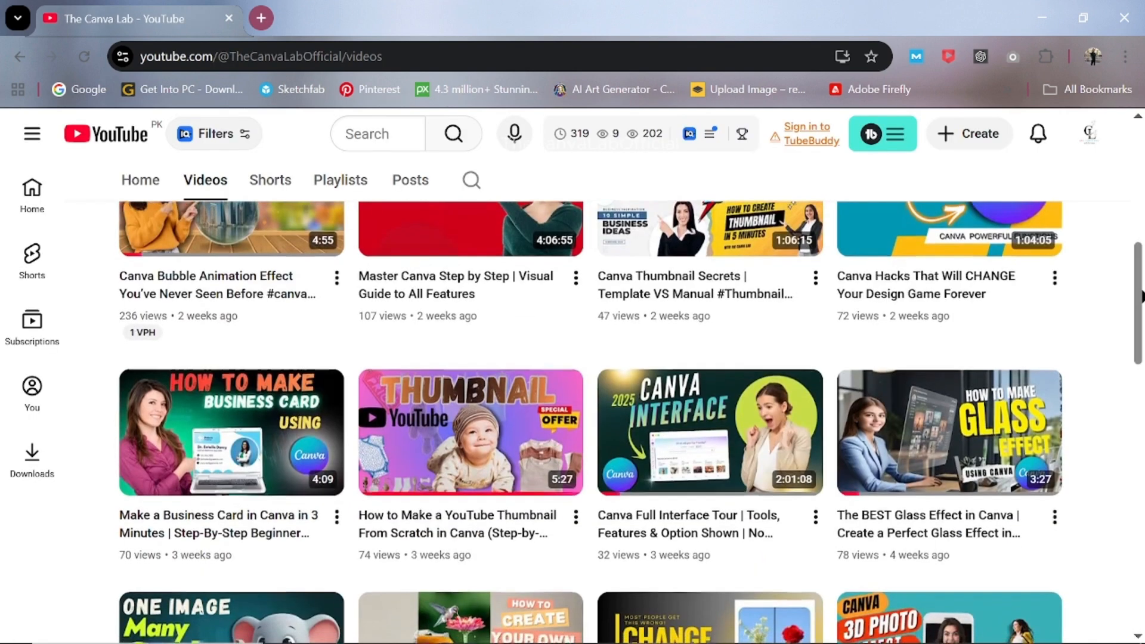
{"action": "scroll", "coordinate": [591, 406], "scroll_direction": "down", "scroll_amount": 3}
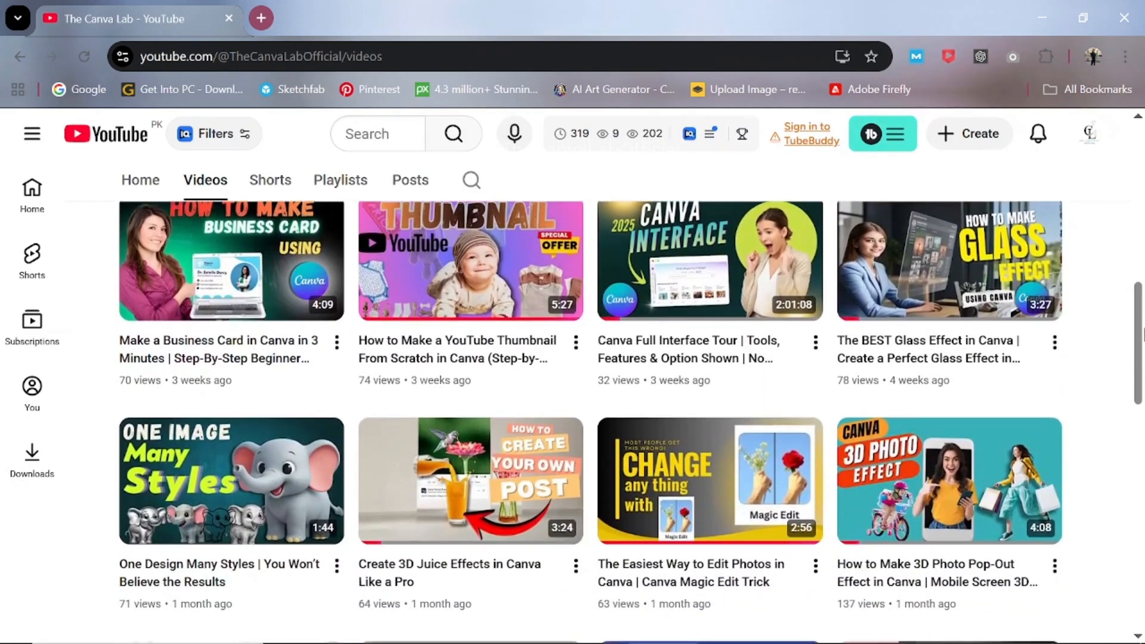
{"action": "left_click_drag", "start_coordinate": [1144, 335], "coordinate": [1144, 453]}
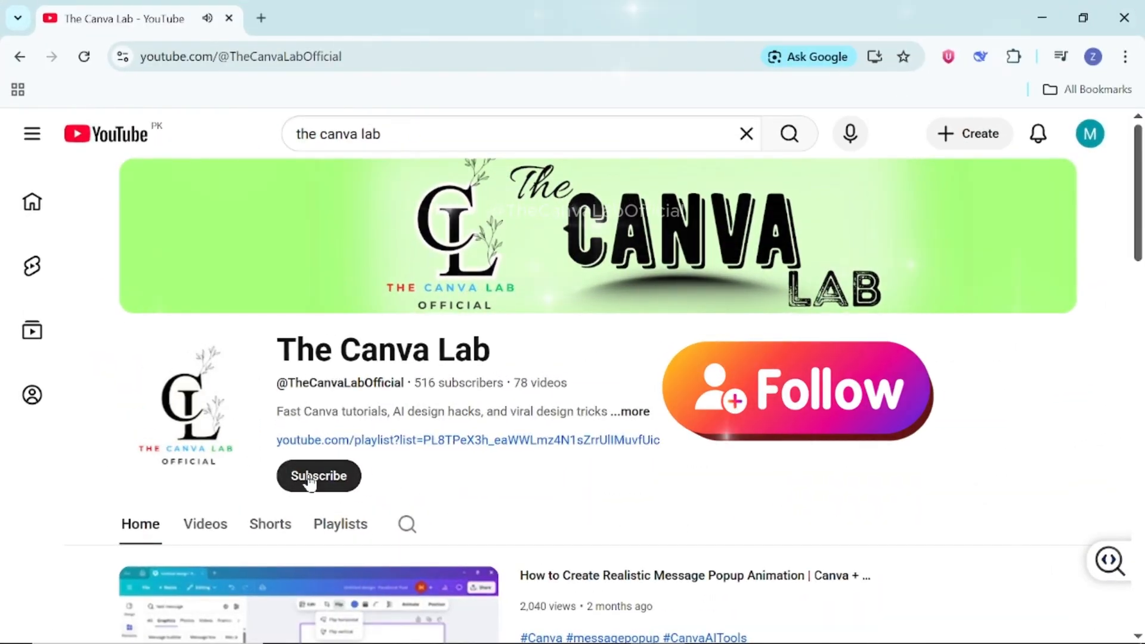
Subscribe to The Canva Lab channel and browse its latest videos
{"action": "left_click", "coordinate": [310, 478]}
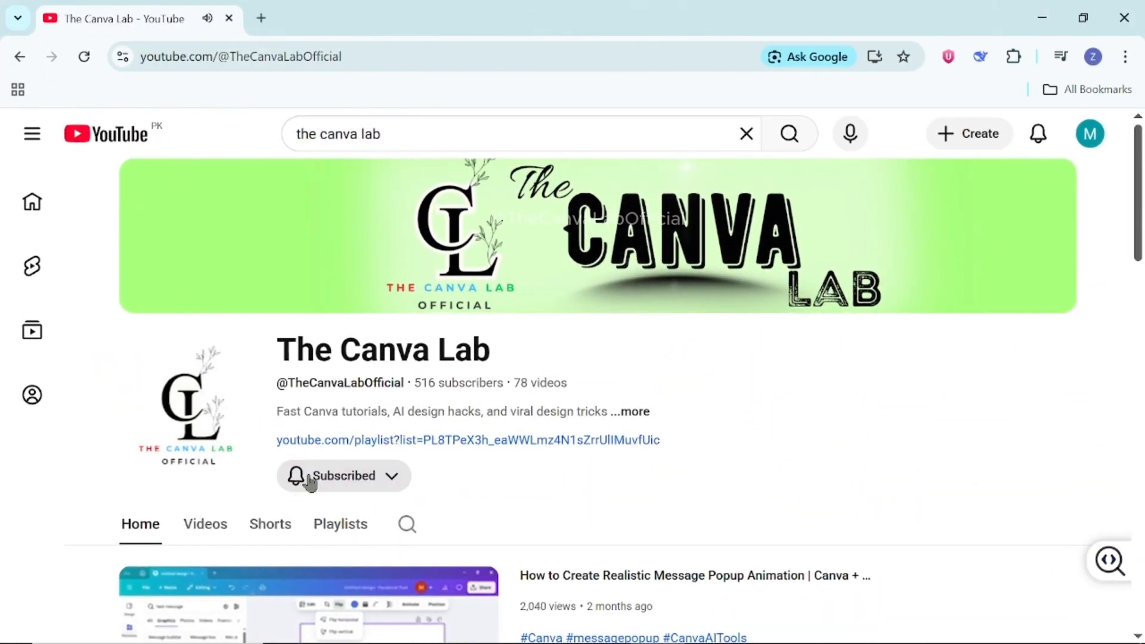
{"action": "left_click", "coordinate": [205, 536]}
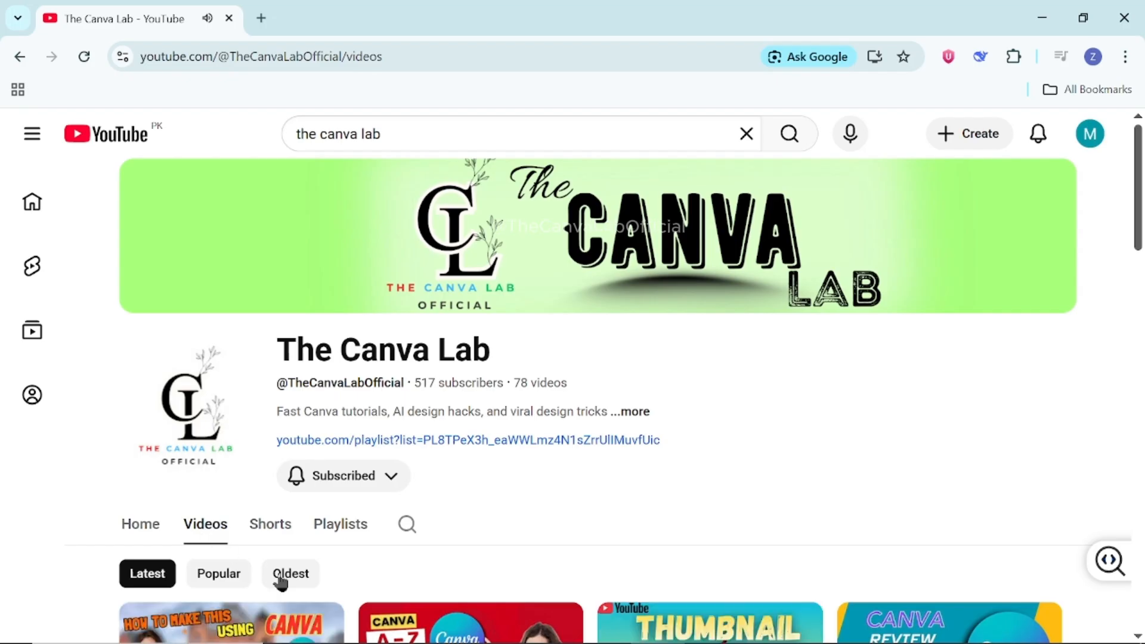
{"action": "scroll", "coordinate": [282, 582], "scroll_direction": "down", "scroll_amount": 4}
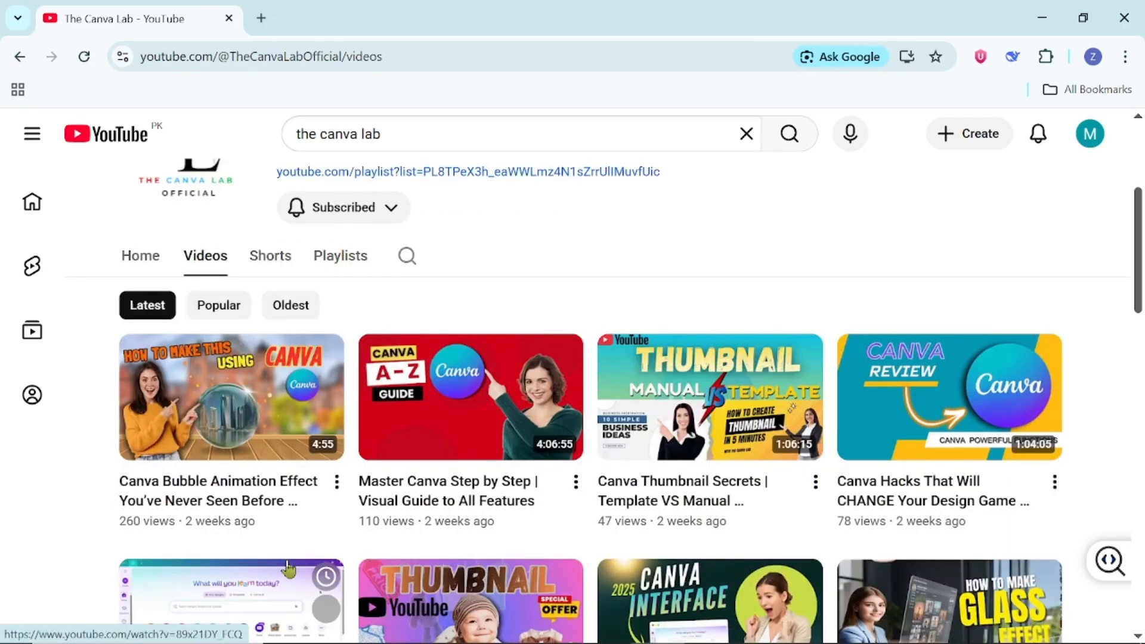
{"action": "left_click", "coordinate": [684, 490]}
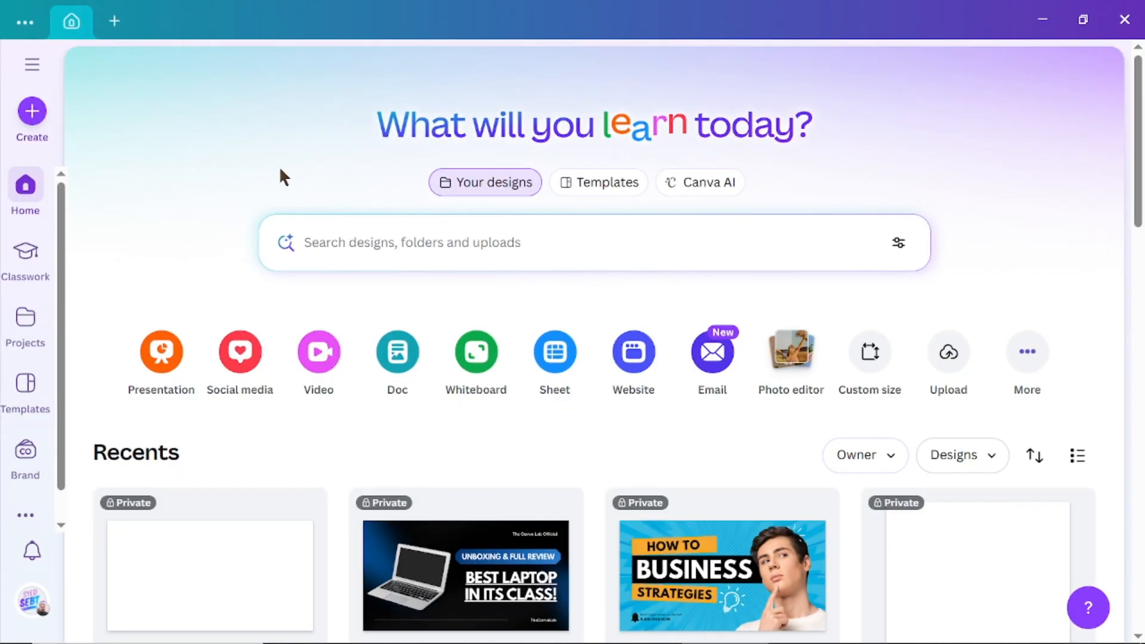
Create a new blank YouTube Thumbnail design by searching the design types for "thumbnail"
{"action": "left_click", "coordinate": [34, 124]}
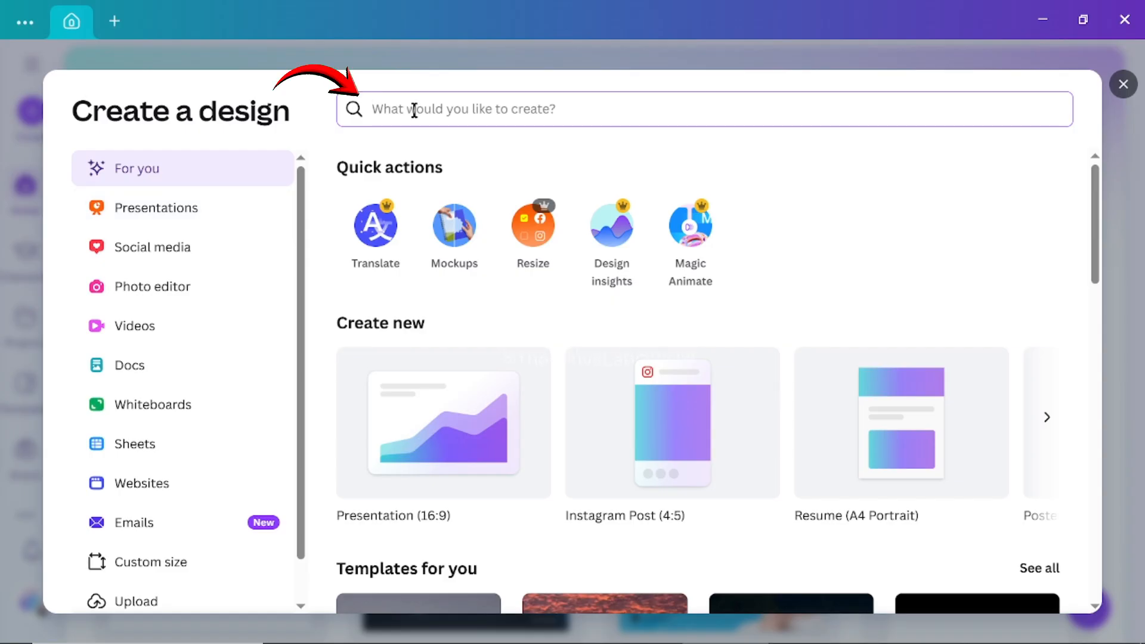
{"action": "type", "text": "t"}
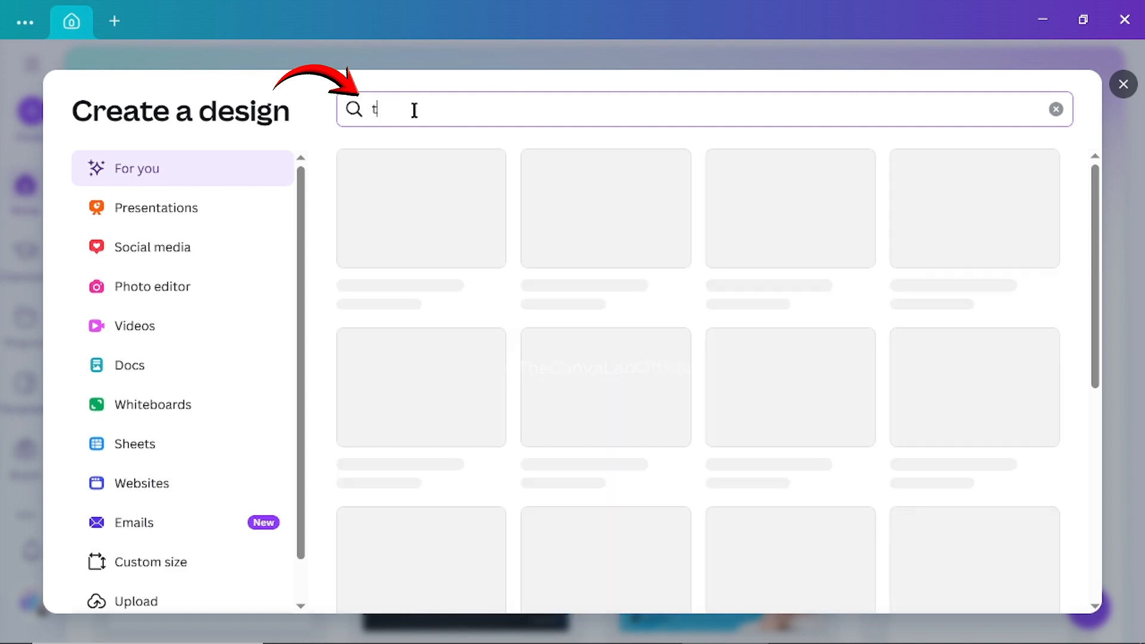
{"action": "type", "text": "hu"}
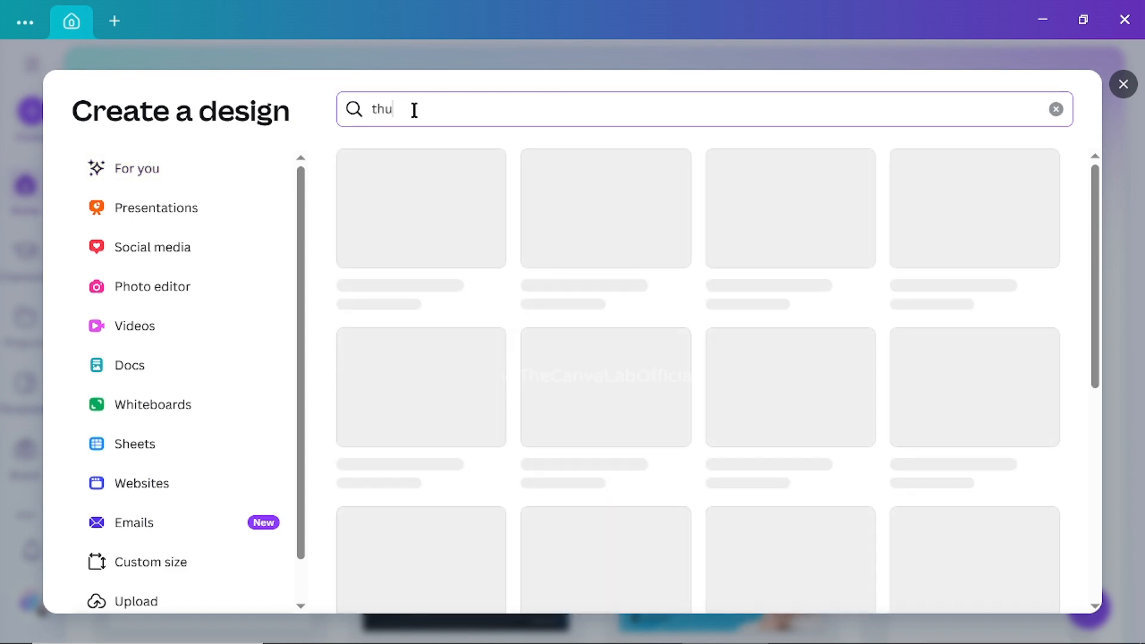
{"action": "type", "text": "mbnail"}
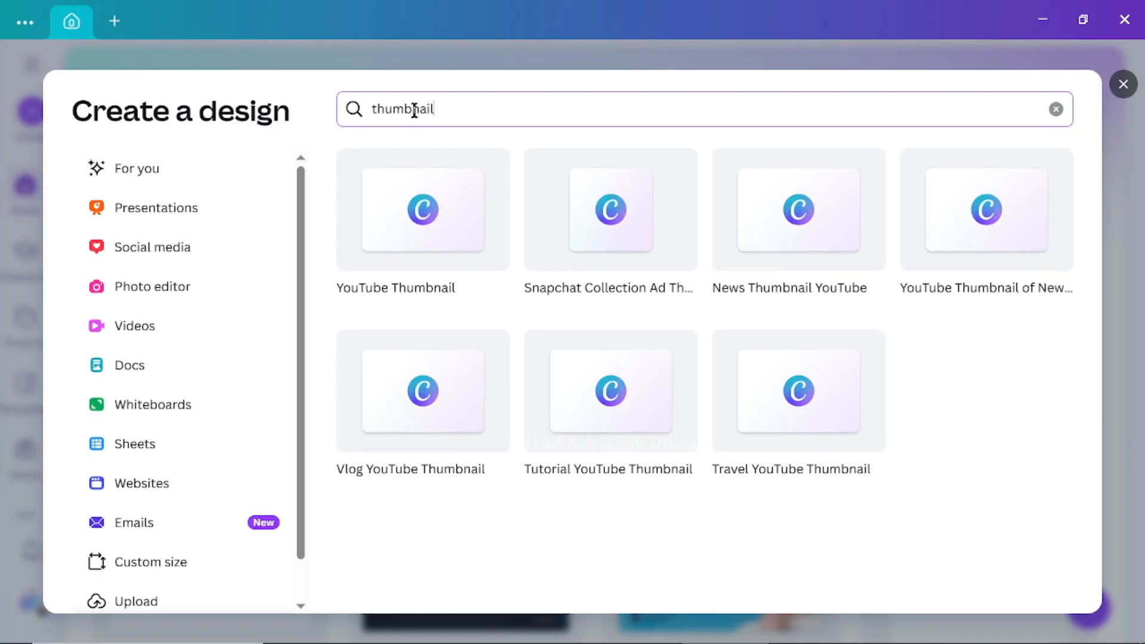
{"action": "left_click", "coordinate": [423, 260]}
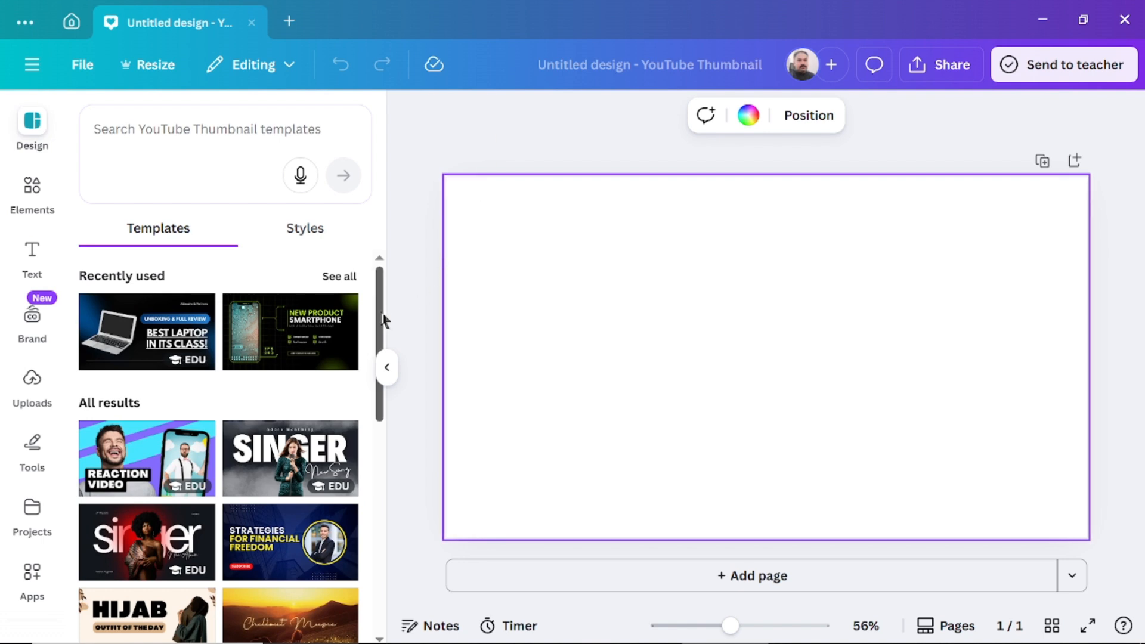
Browse the YouTube Thumbnail templates and apply the green "Creative Thumbnail Design" template to the blank page
{"action": "left_click_drag", "start_coordinate": [382, 312], "coordinate": [403, 461]}
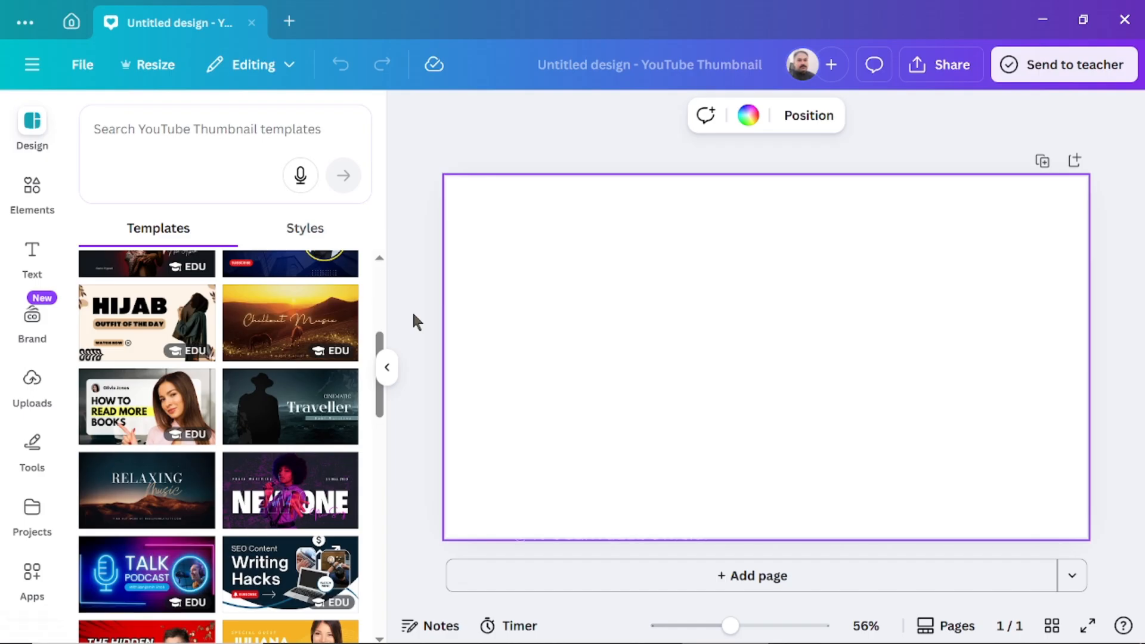
{"action": "left_click_drag", "start_coordinate": [387, 403], "coordinate": [388, 479]}
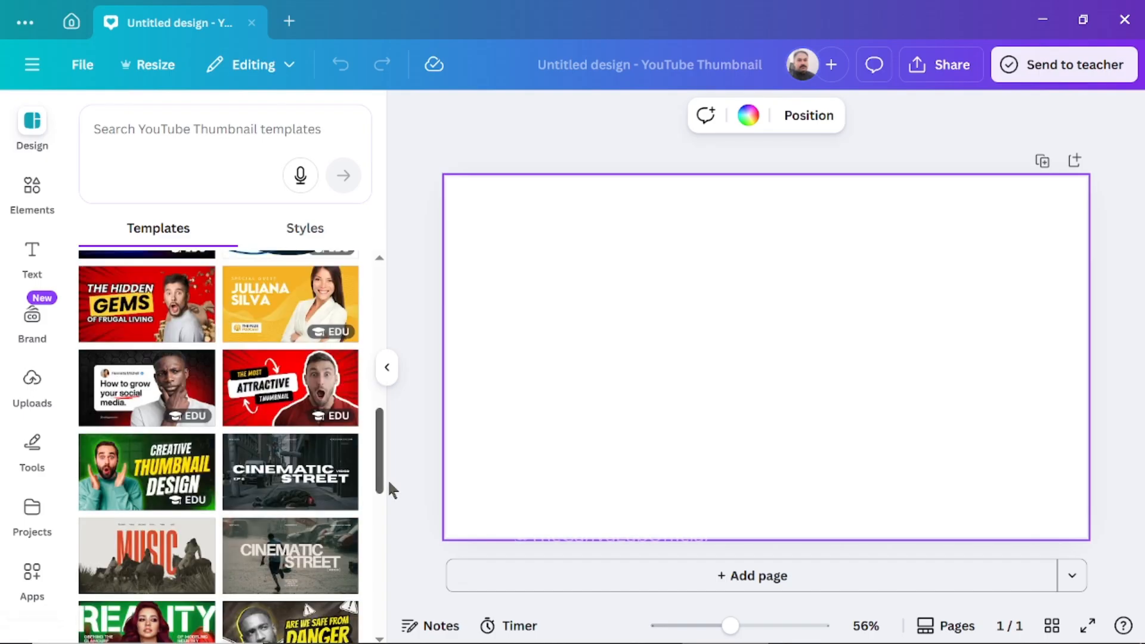
{"action": "left_click", "coordinate": [163, 471]}
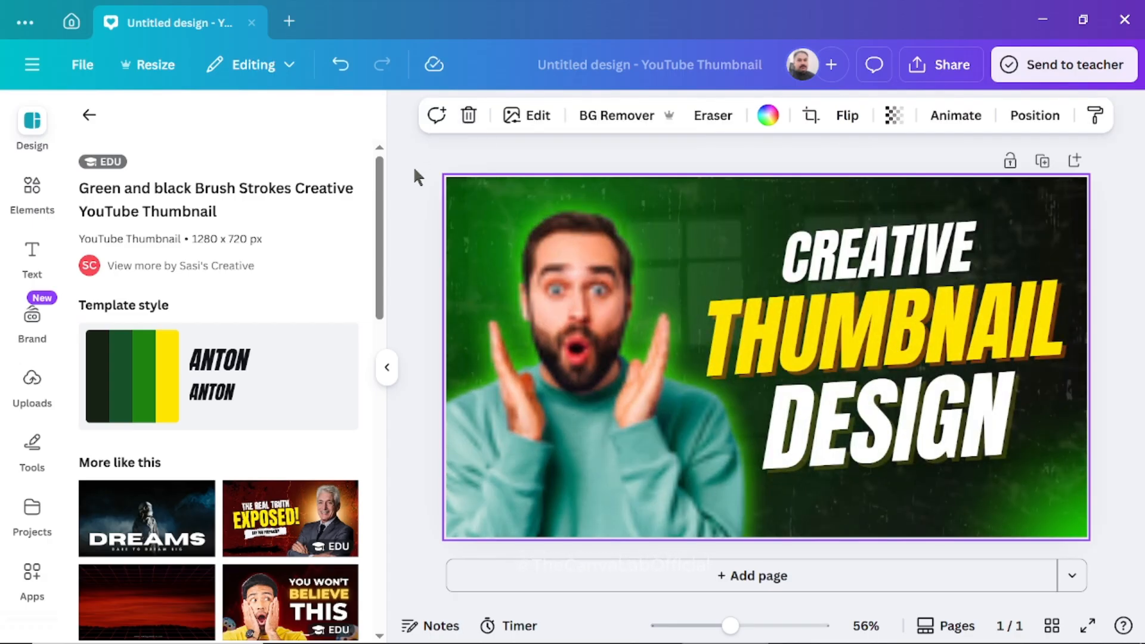
Clear the yellow middle heading and re-enter its text as THUMBNAIL
{"action": "left_click", "coordinate": [853, 259]}
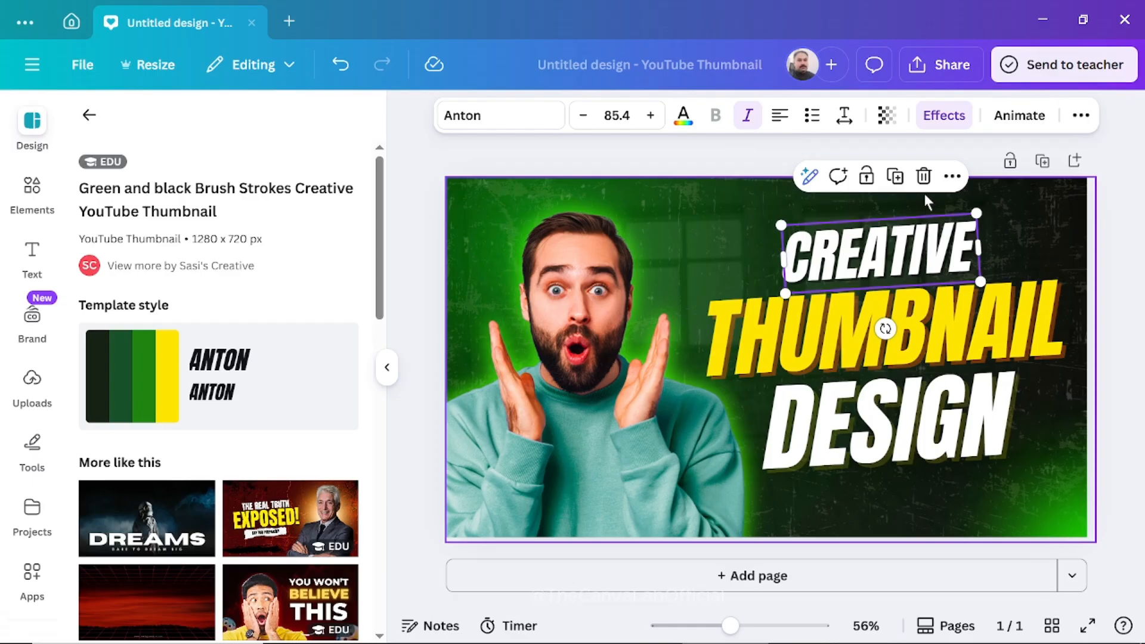
{"action": "double_click", "coordinate": [923, 336]}
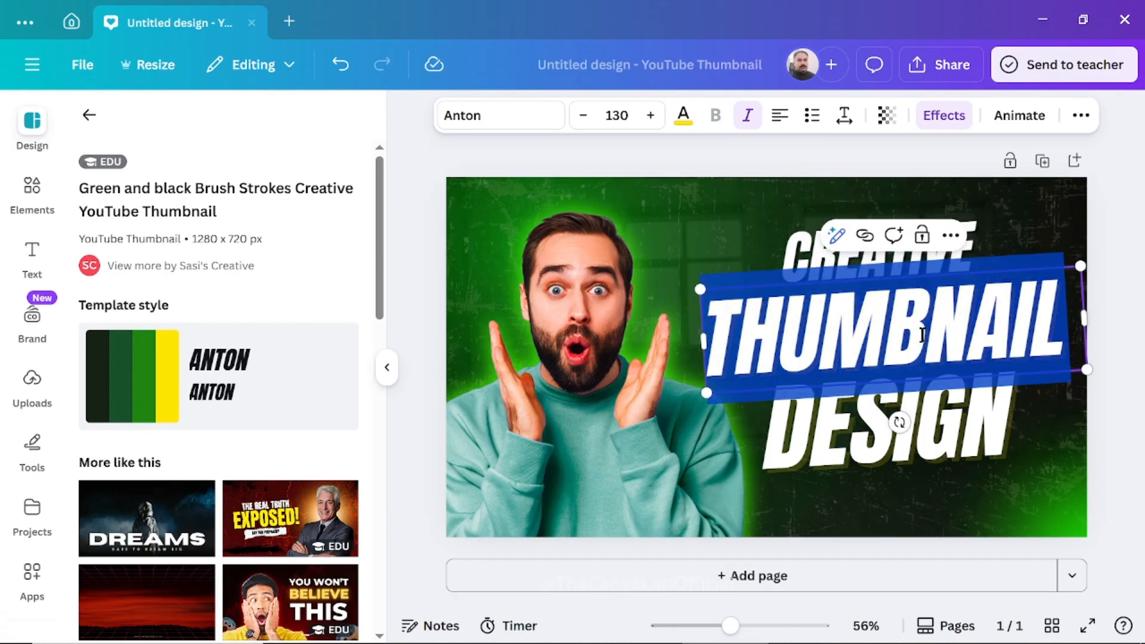
{"action": "key", "text": "BackSpace"}
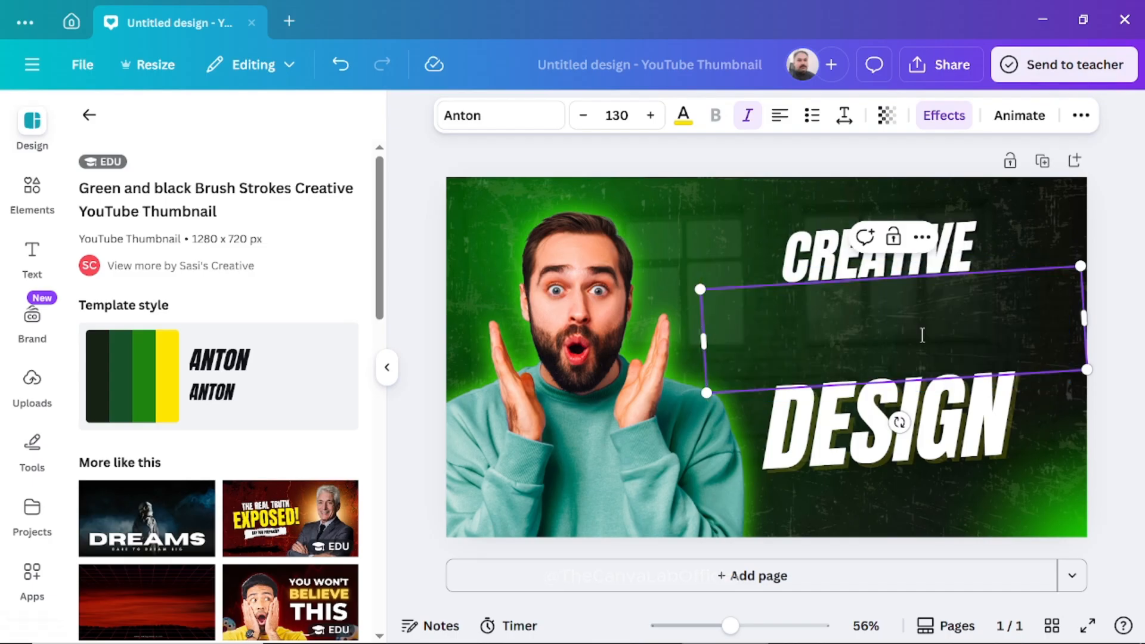
{"action": "type", "text": "THUMBNAIL"}
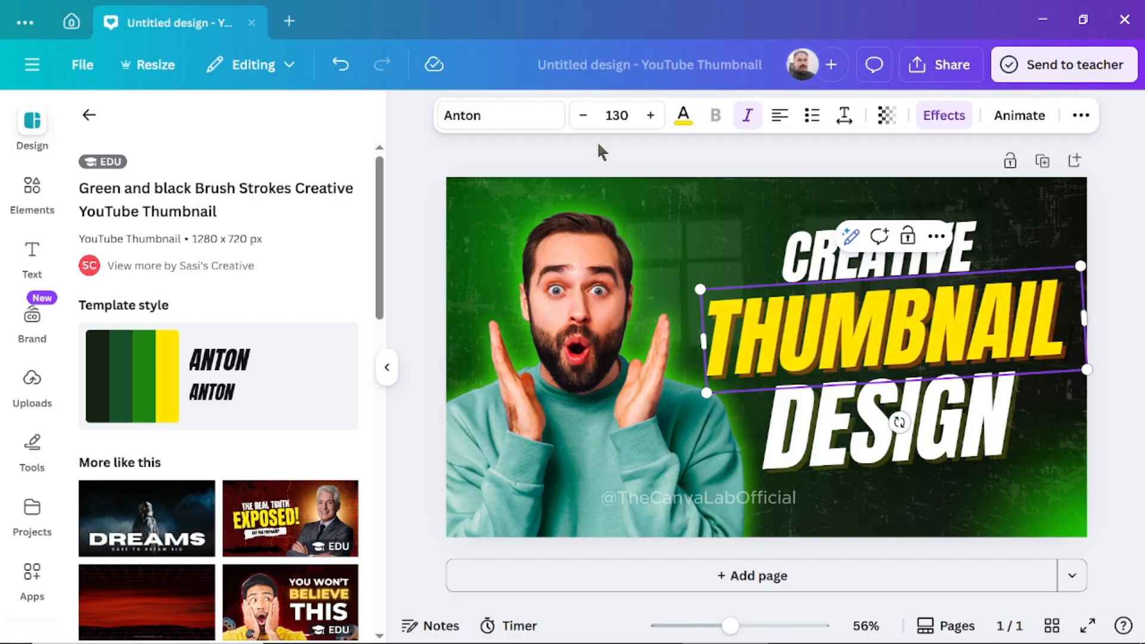
Reduce the THUMBNAIL heading's font size to 126
{"action": "left_click", "coordinate": [585, 119]}
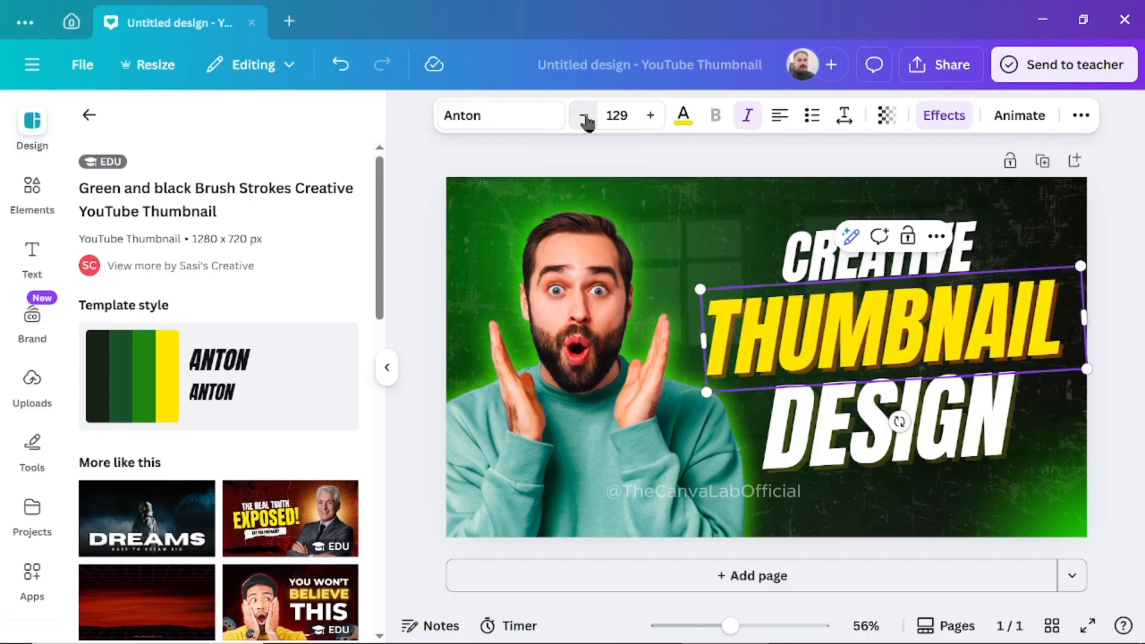
{"action": "left_click", "coordinate": [585, 119]}
{"action": "left_click", "coordinate": [585, 119]}
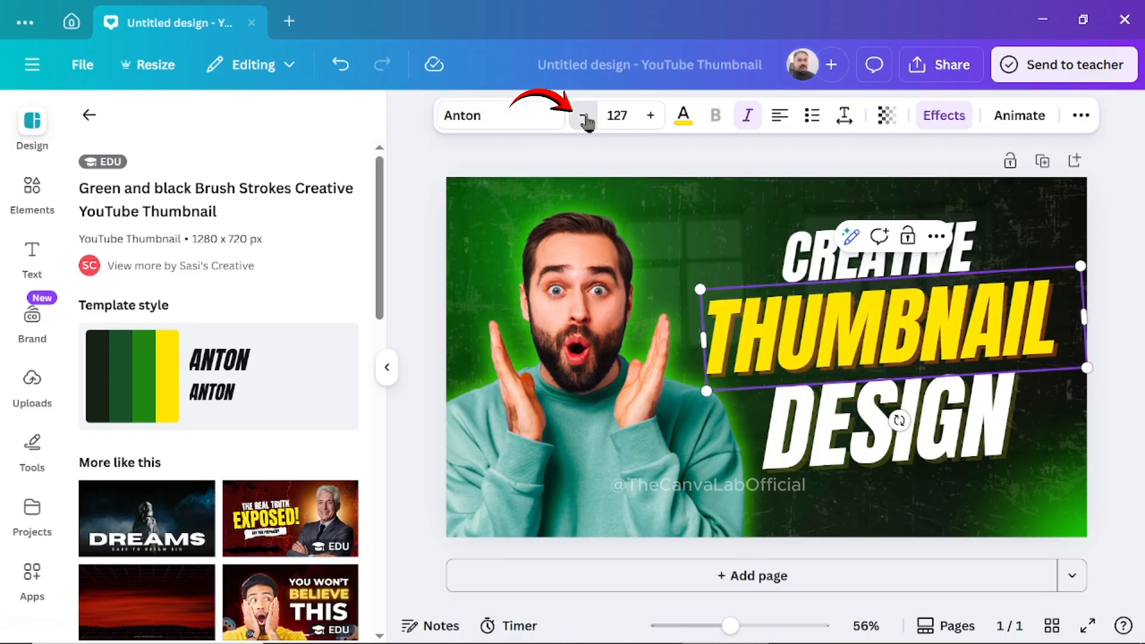
{"action": "left_click", "coordinate": [585, 119]}
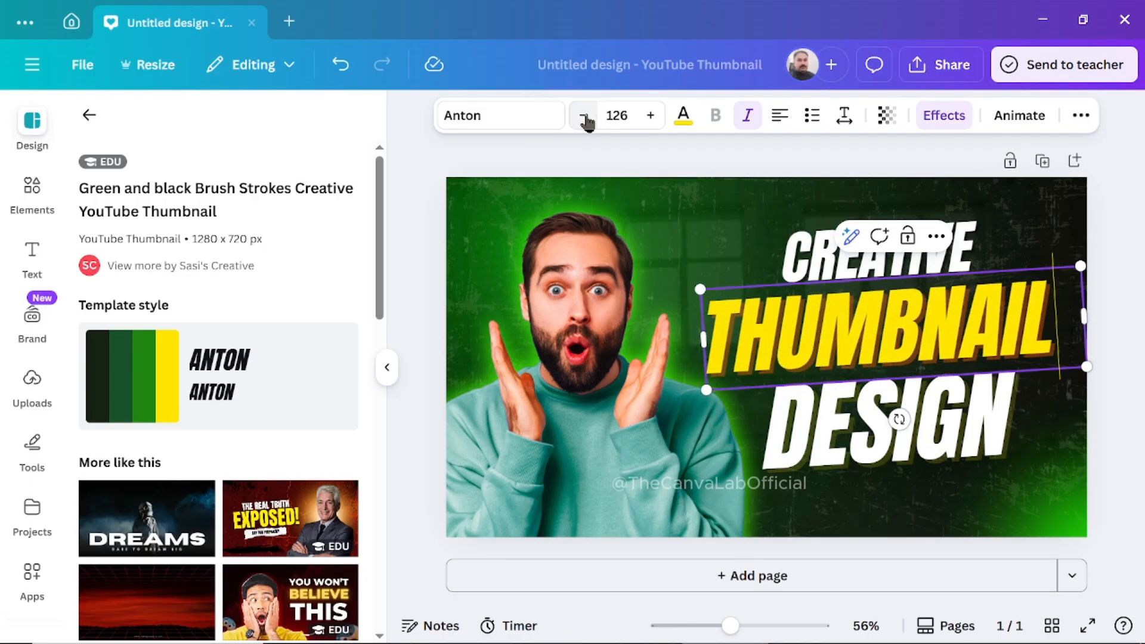
Increase the THUMBNAIL heading's font size to 132
{"action": "left_click", "coordinate": [652, 117]}
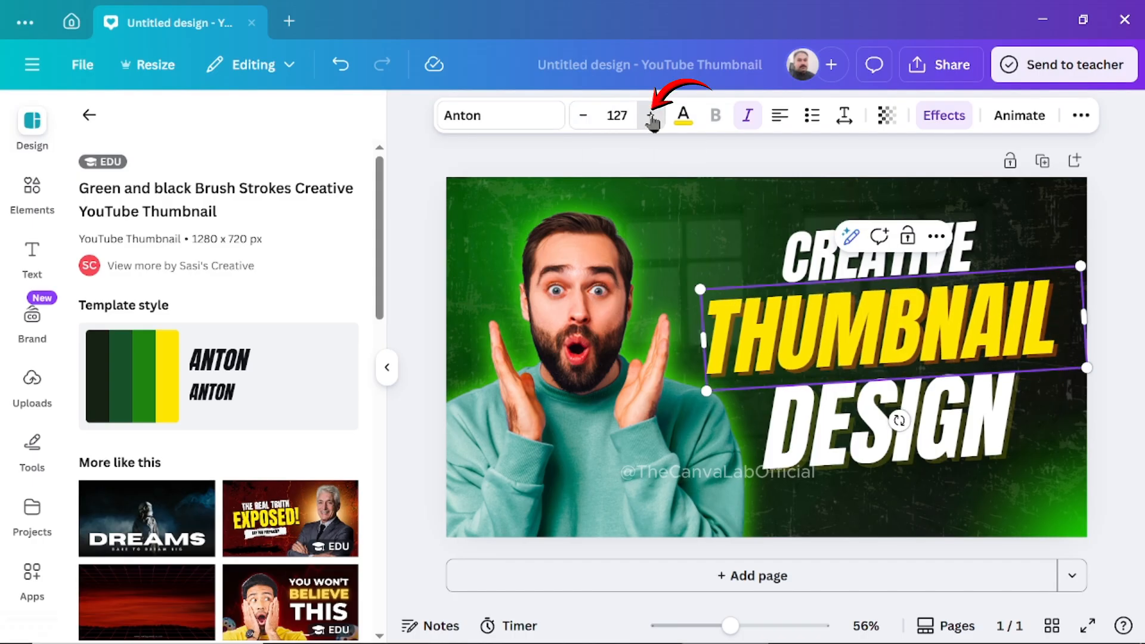
{"action": "left_click", "coordinate": [652, 117]}
{"action": "left_click", "coordinate": [653, 117]}
{"action": "left_click", "coordinate": [652, 116]}
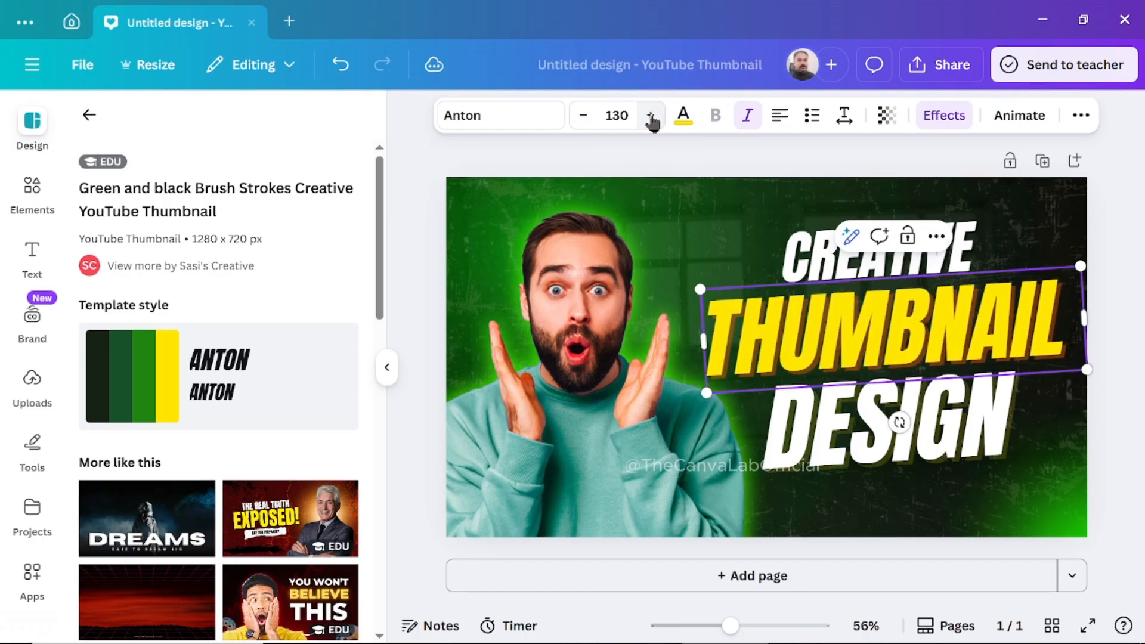
{"action": "left_click", "coordinate": [652, 117]}
{"action": "left_click", "coordinate": [652, 117]}
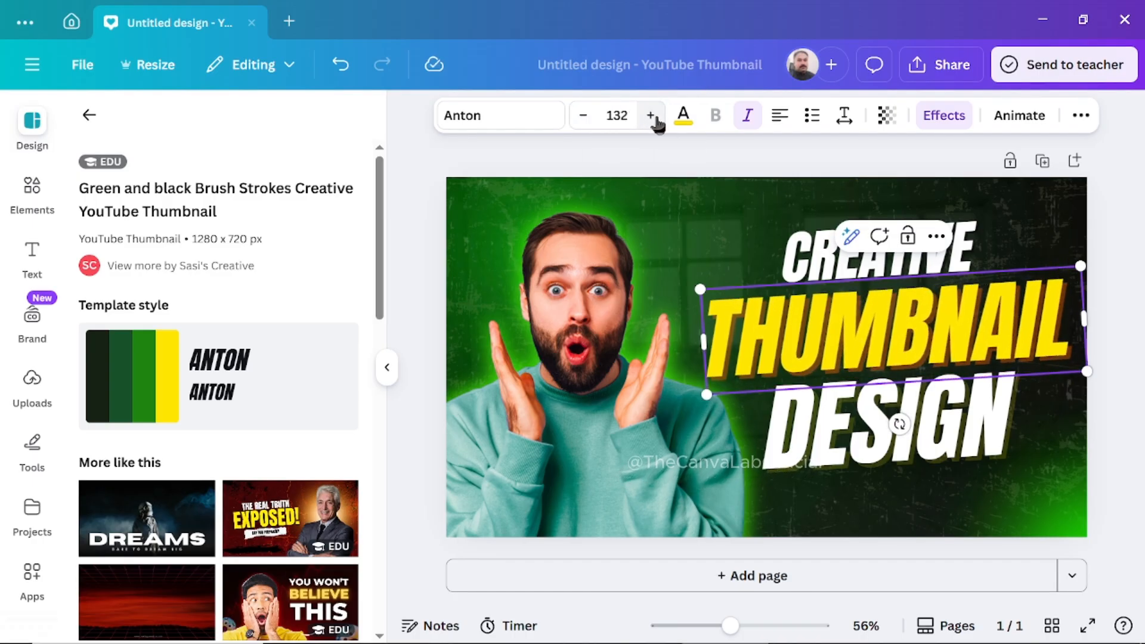
Try a dark red text color on the THUMBNAIL heading and restore it to yellow #ffe602
{"action": "left_click", "coordinate": [685, 117]}
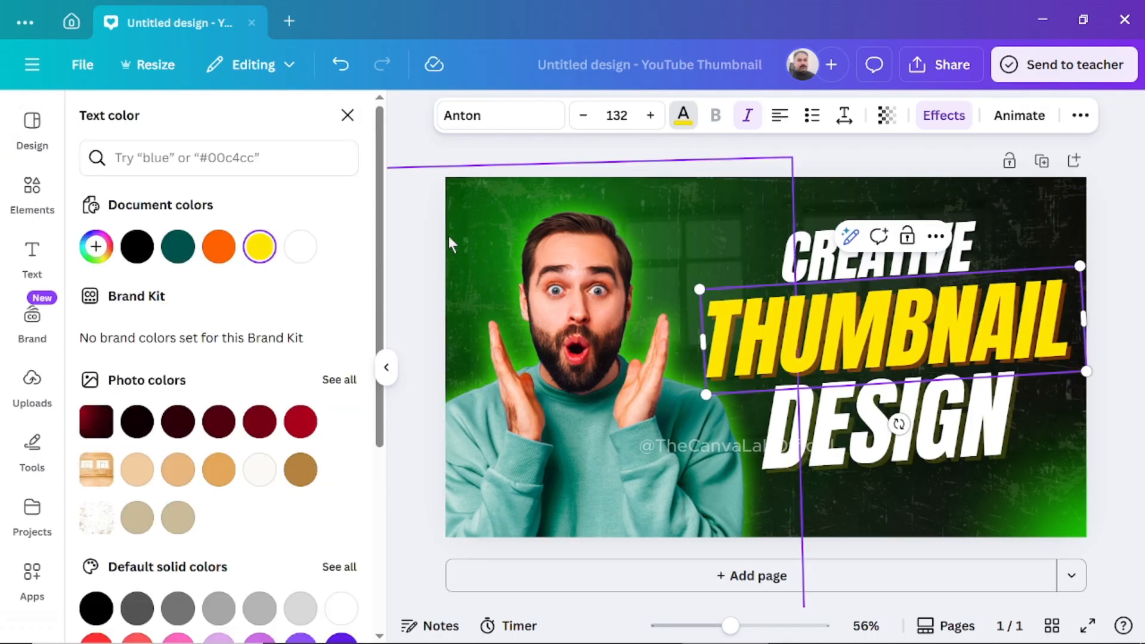
{"action": "left_click", "coordinate": [304, 429]}
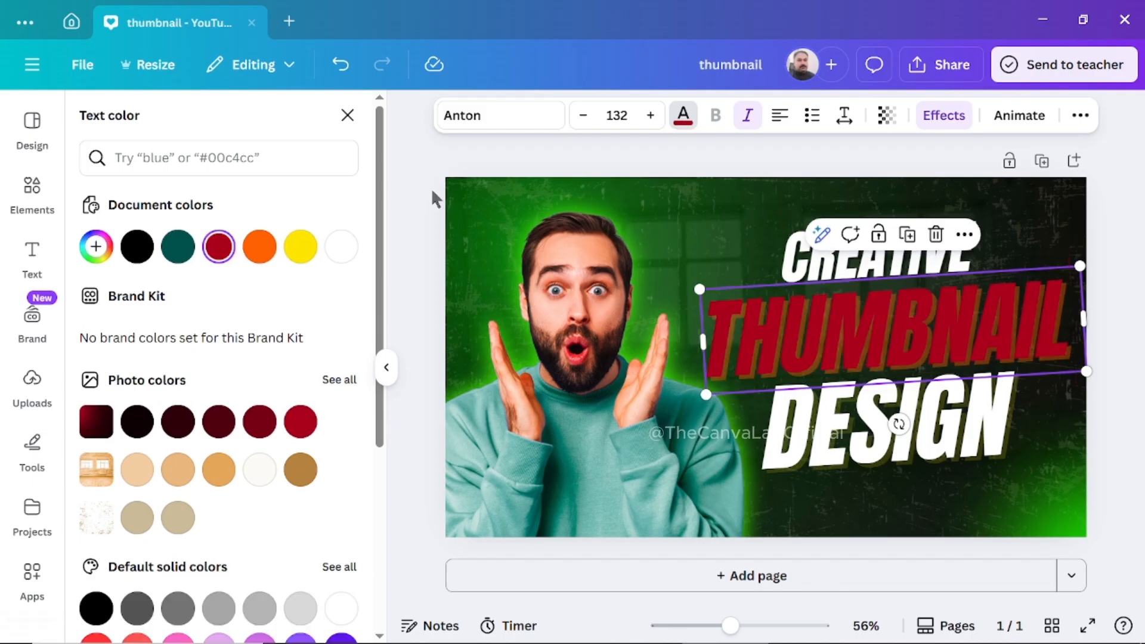
{"action": "left_click", "coordinate": [298, 256]}
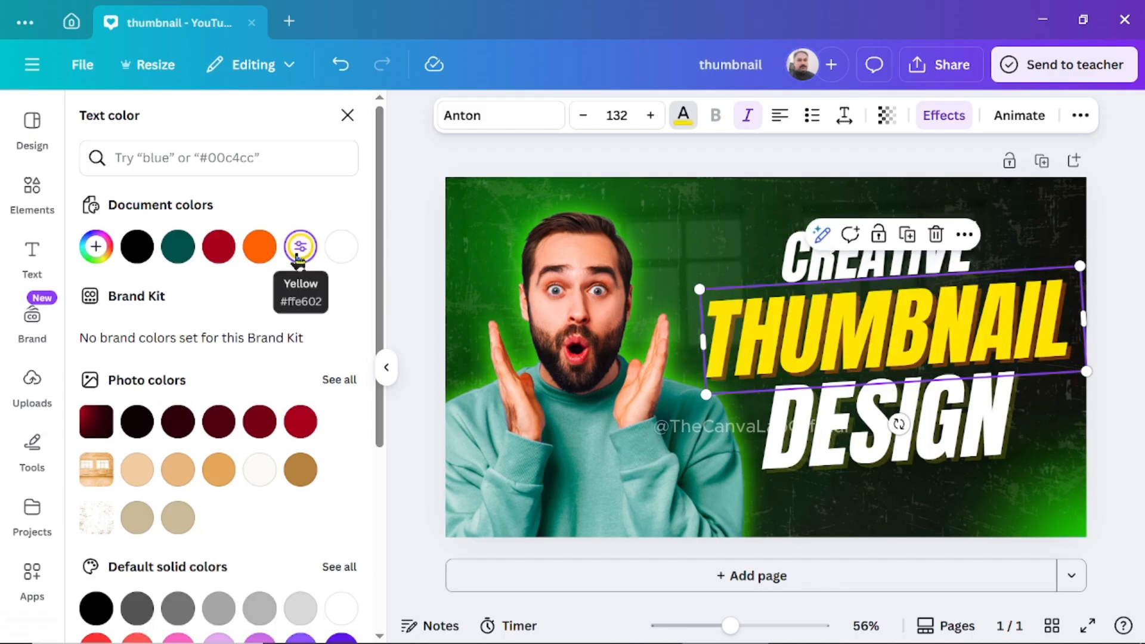
Change the THUMBNAIL heading's color to muted yellow #CEC24D and turn it into a radial gradient fading to green
{"action": "left_click", "coordinate": [301, 255]}
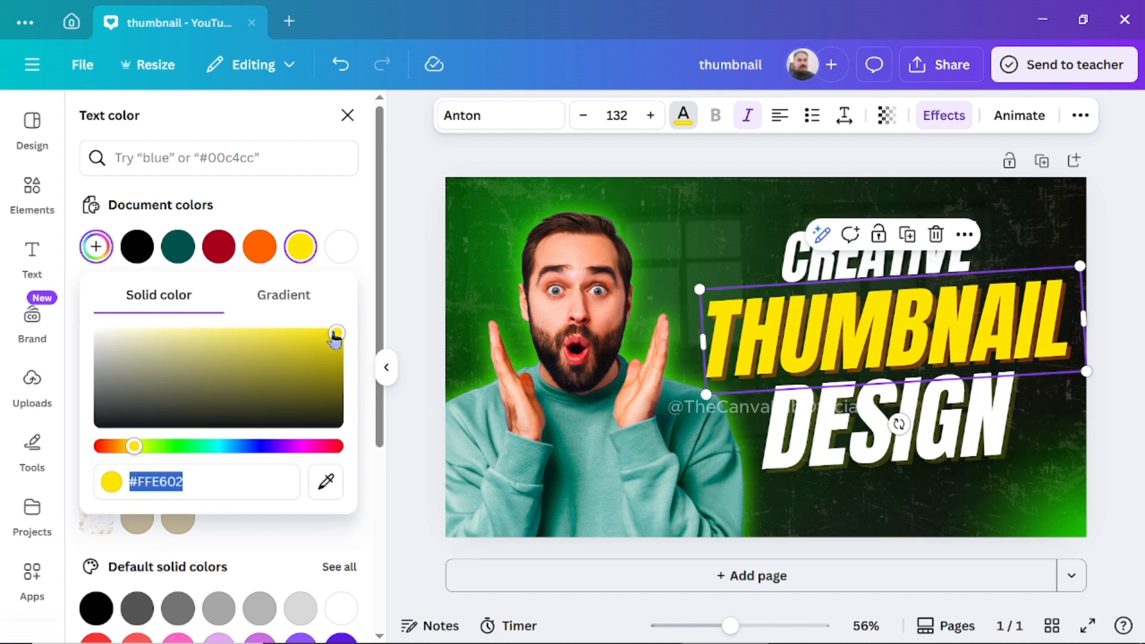
{"action": "left_click_drag", "start_coordinate": [336, 337], "coordinate": [249, 351]}
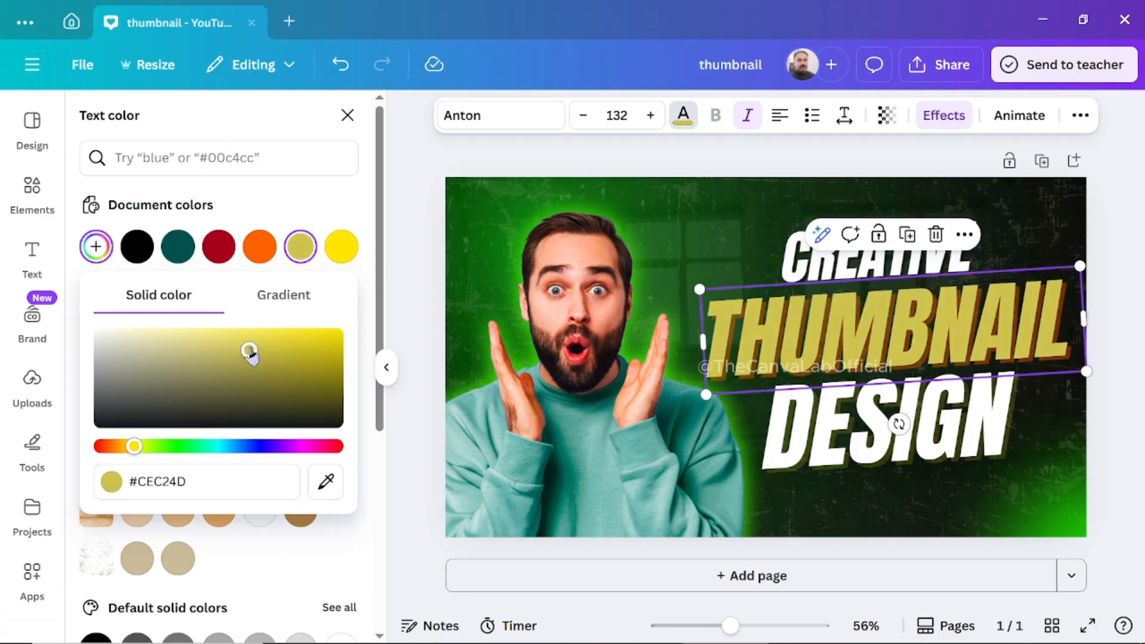
{"action": "left_click", "coordinate": [286, 301]}
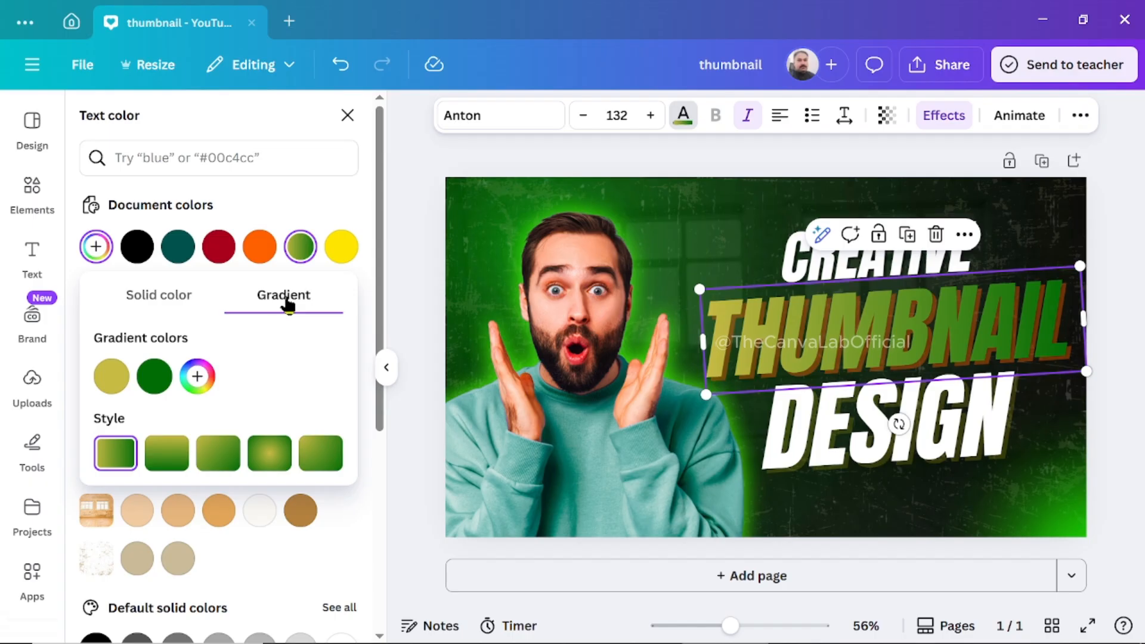
{"action": "left_click", "coordinate": [167, 460]}
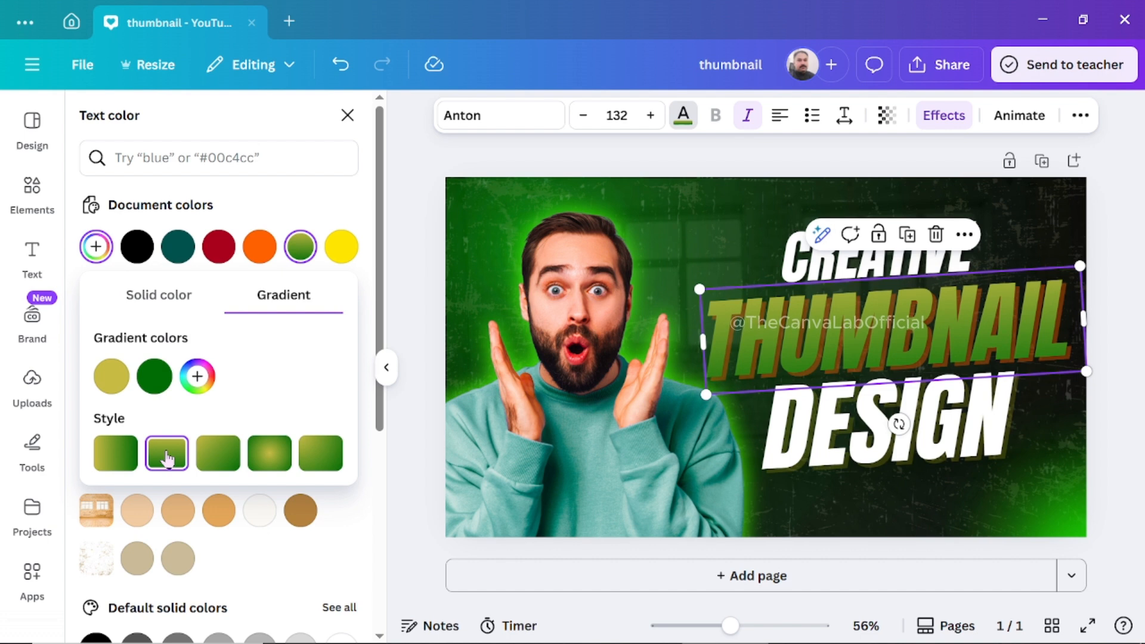
{"action": "left_click", "coordinate": [218, 460]}
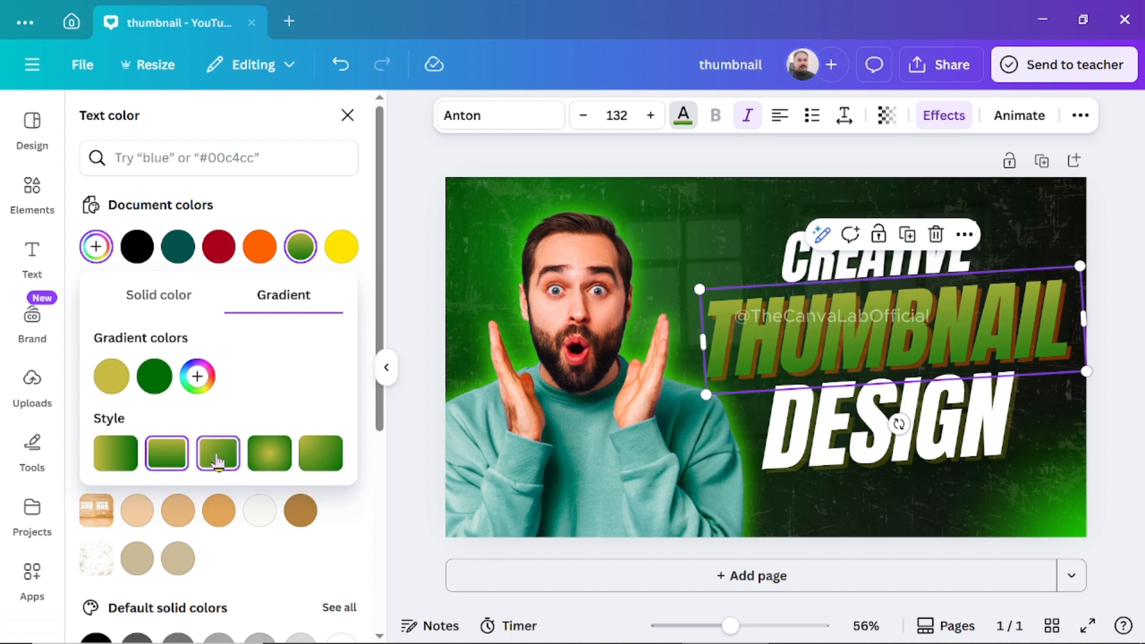
{"action": "left_click", "coordinate": [270, 457]}
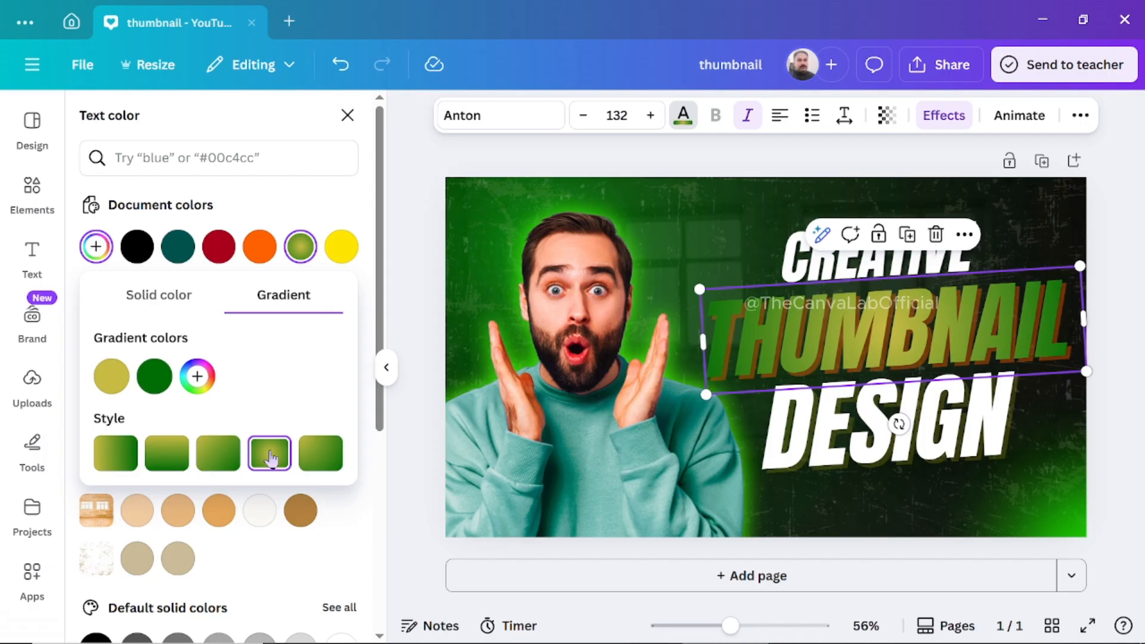
Try another gradient style and vivid red #aa011d on the THUMBNAIL heading, and set its text color to solid orange
{"action": "left_click", "coordinate": [321, 458]}
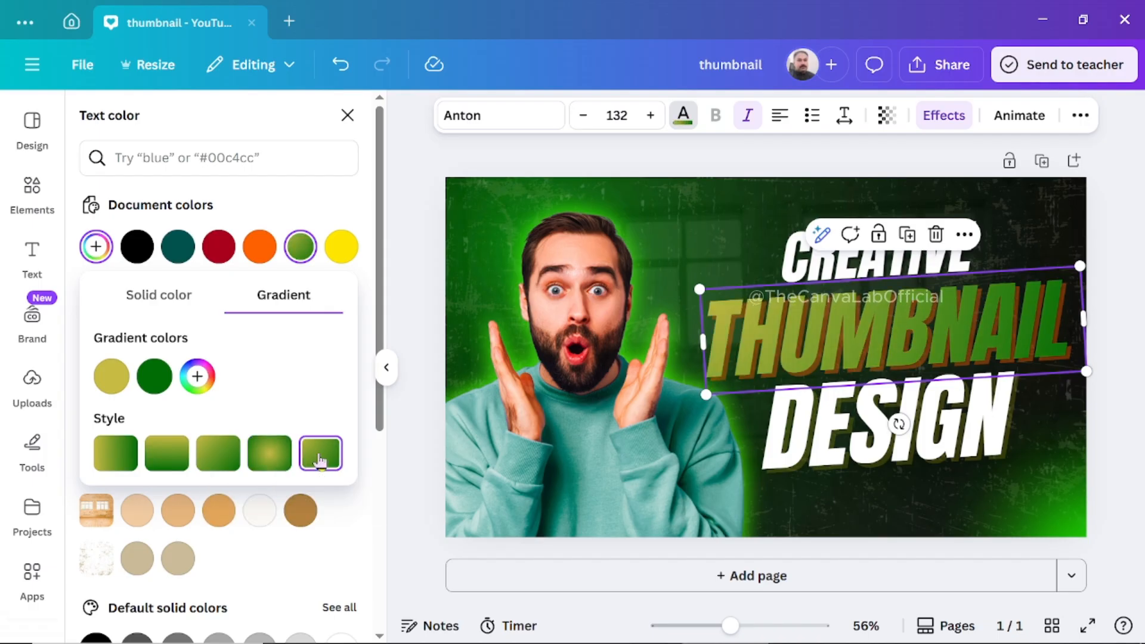
{"action": "left_click", "coordinate": [221, 248]}
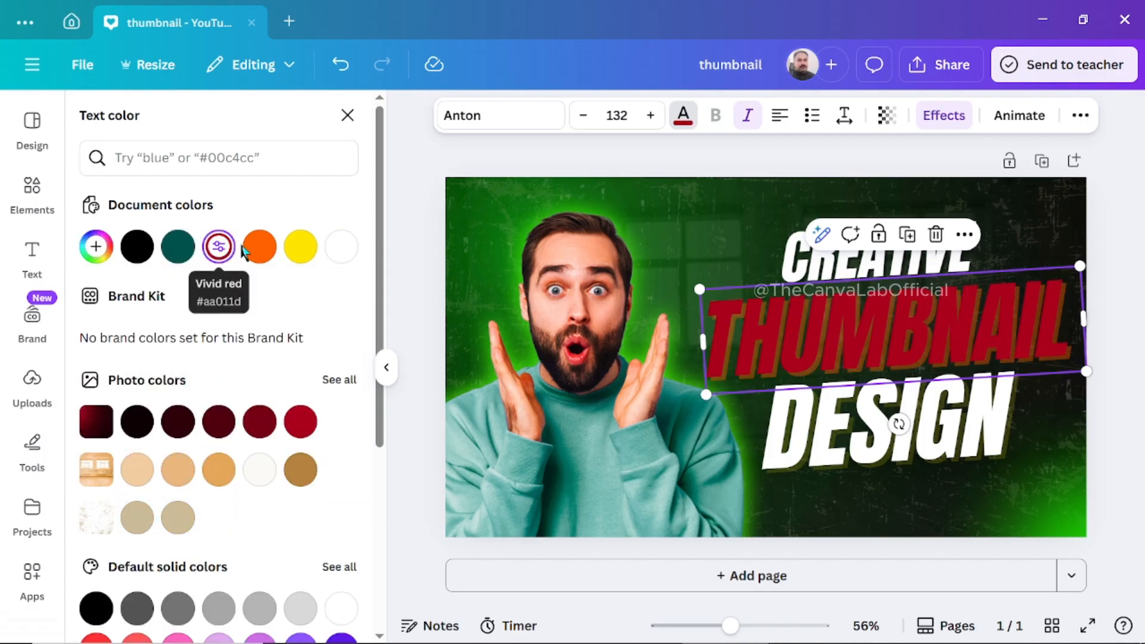
{"action": "left_click", "coordinate": [258, 250]}
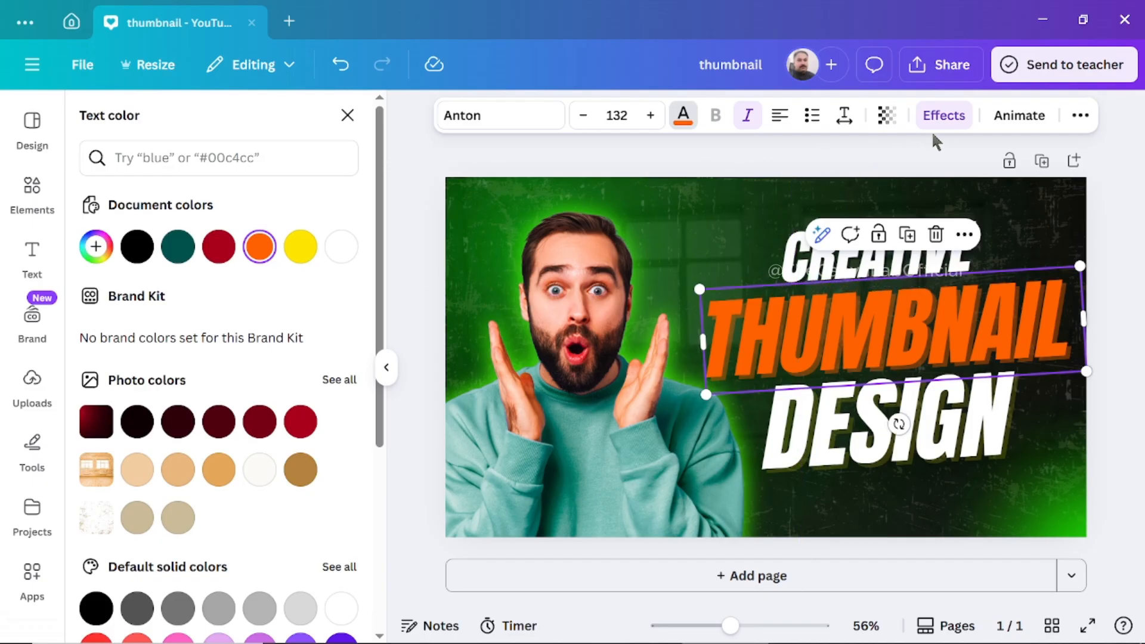
Apply the Shadow effect to the THUMBNAIL heading with offset 99, direction 0, blur 0 and transparency 48
{"action": "left_click", "coordinate": [948, 118]}
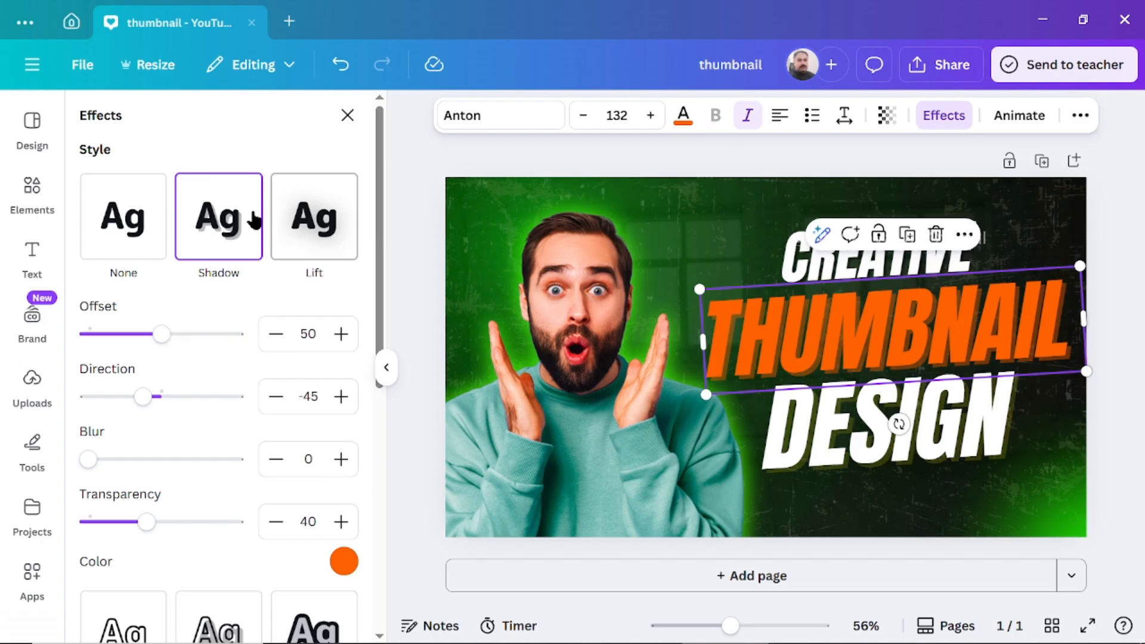
{"action": "left_click", "coordinate": [132, 224]}
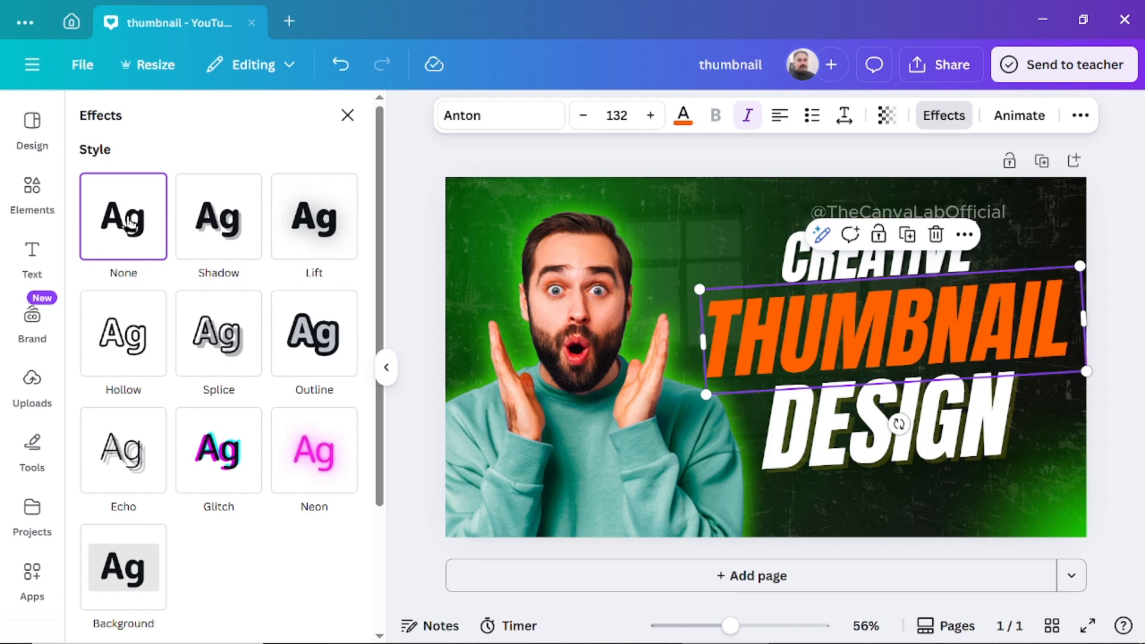
{"action": "left_click", "coordinate": [216, 230]}
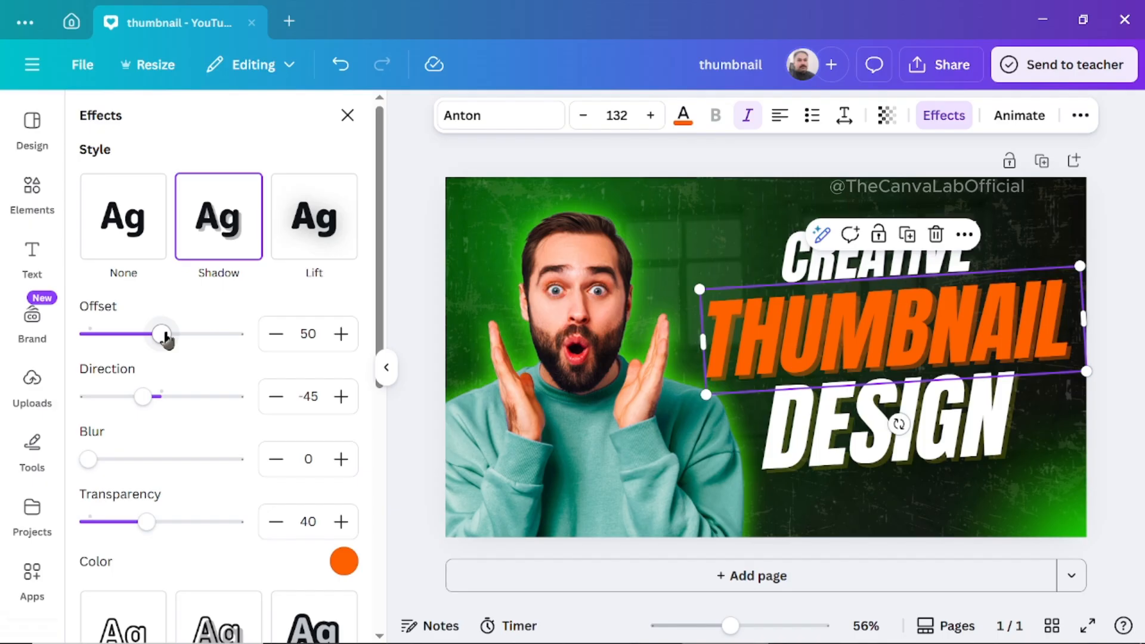
{"action": "left_click_drag", "start_coordinate": [166, 339], "coordinate": [237, 356]}
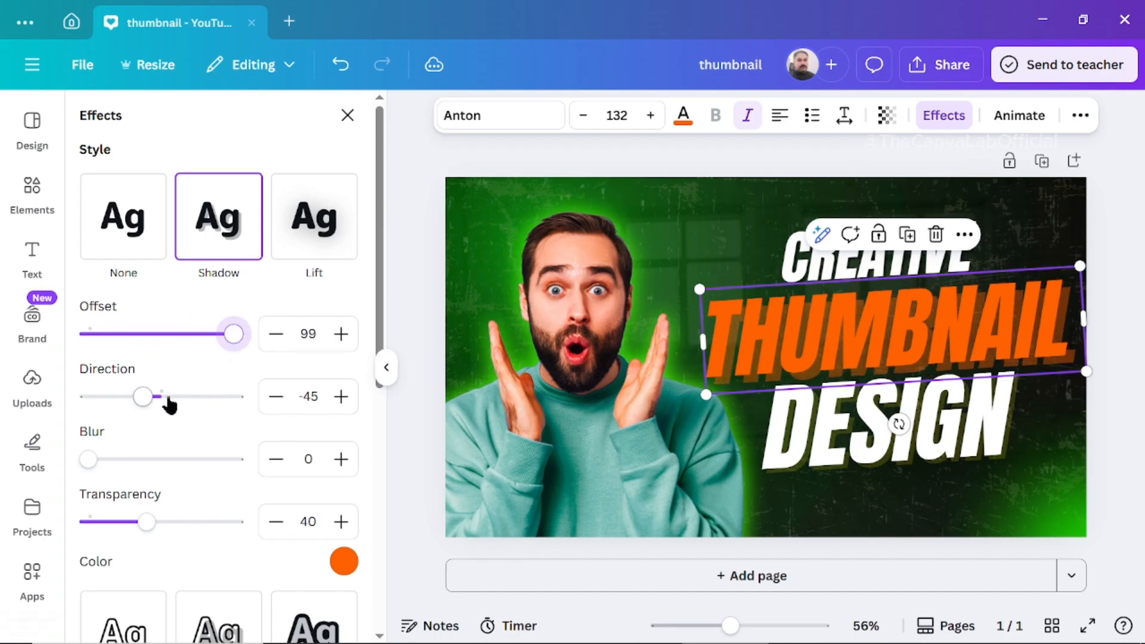
{"action": "mouse_move", "coordinate": [147, 399]}
{"action": "left_mouse_down"}
{"action": "mouse_move", "coordinate": [197, 395]}
{"action": "mouse_move", "coordinate": [131, 396]}
{"action": "mouse_move", "coordinate": [197, 394]}
{"action": "mouse_move", "coordinate": [128, 393]}
{"action": "mouse_move", "coordinate": [202, 396]}
{"action": "mouse_move", "coordinate": [131, 394]}
{"action": "mouse_move", "coordinate": [180, 396]}
{"action": "mouse_move", "coordinate": [162, 400]}
{"action": "left_mouse_up"}
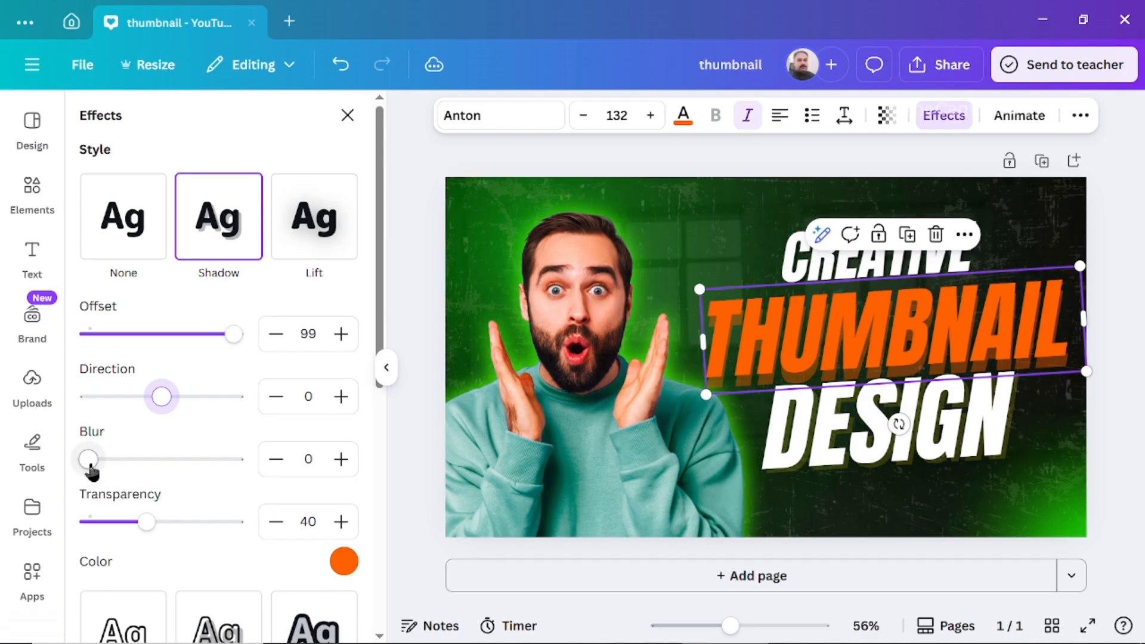
{"action": "left_click_drag", "start_coordinate": [90, 465], "coordinate": [63, 460]}
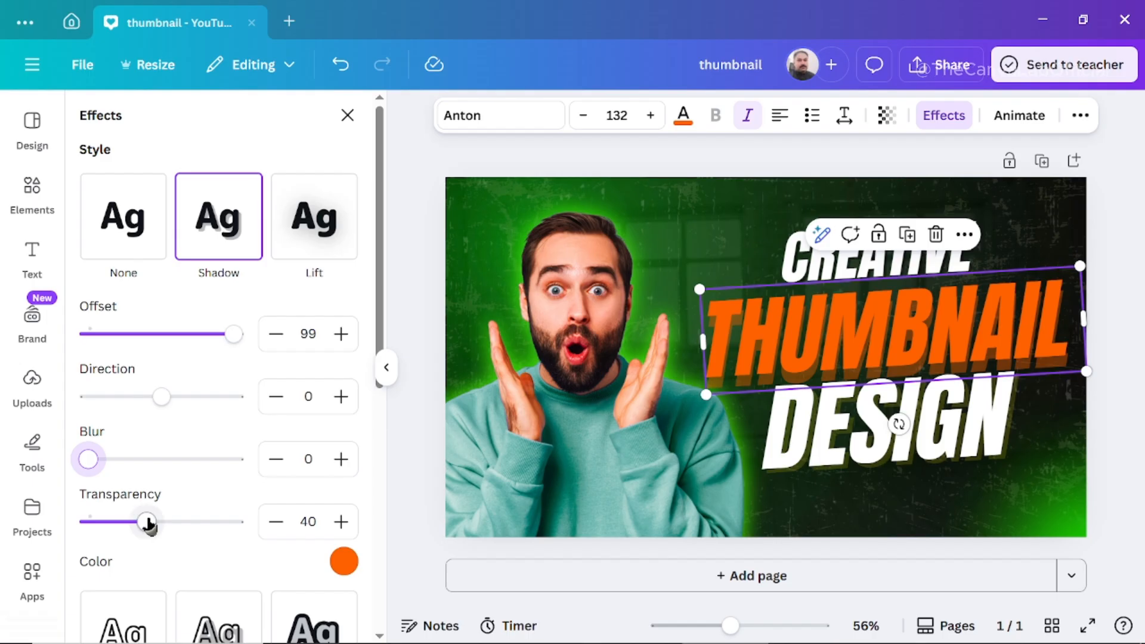
{"action": "mouse_move", "coordinate": [148, 525]}
{"action": "left_mouse_down"}
{"action": "mouse_move", "coordinate": [108, 524]}
{"action": "mouse_move", "coordinate": [225, 531]}
{"action": "mouse_move", "coordinate": [179, 524]}
{"action": "mouse_move", "coordinate": [236, 519]}
{"action": "mouse_move", "coordinate": [142, 522]}
{"action": "mouse_move", "coordinate": [178, 526]}
{"action": "mouse_move", "coordinate": [162, 528]}
{"action": "left_mouse_up"}
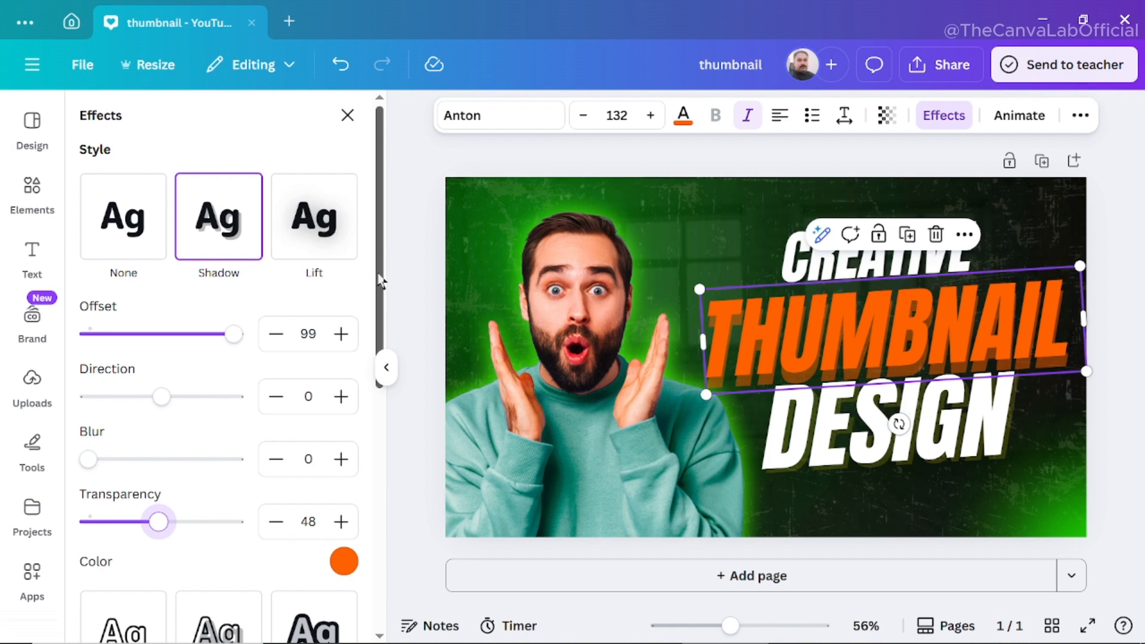
Apply the Outline effect to the THUMBNAIL heading with a yellow outline color and thickness 14
{"action": "left_click_drag", "start_coordinate": [380, 281], "coordinate": [386, 349]}
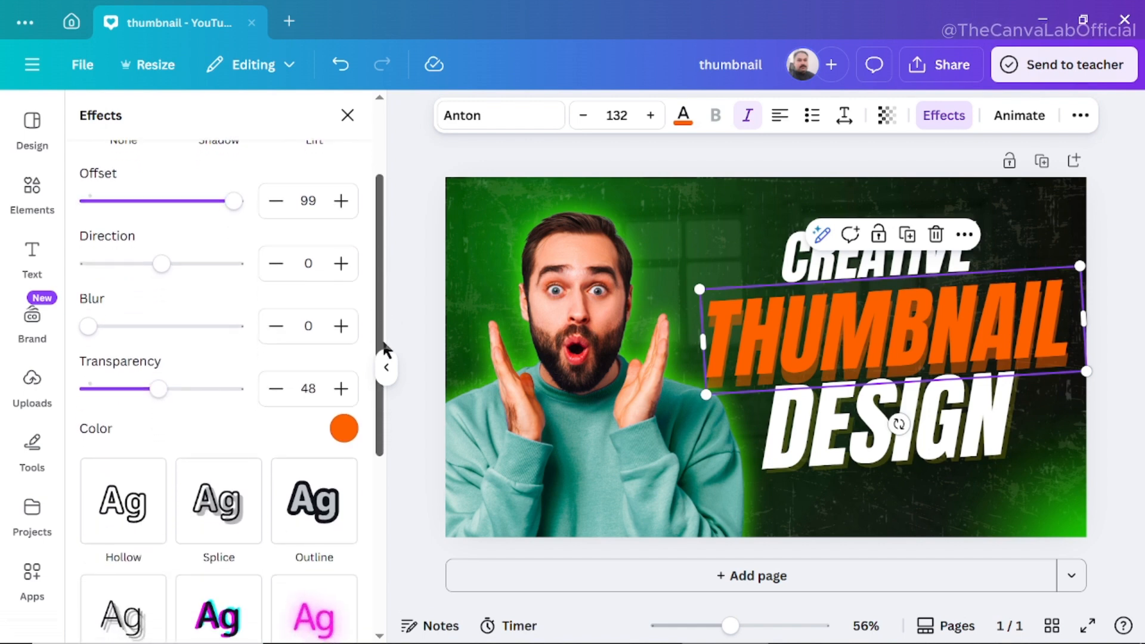
{"action": "left_click", "coordinate": [311, 509]}
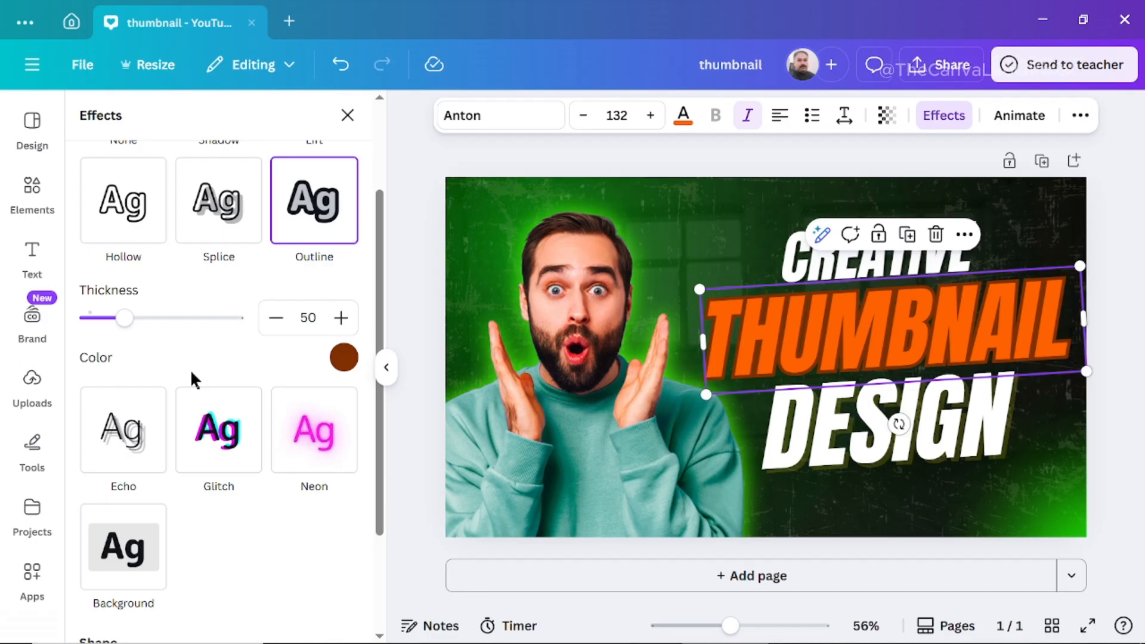
{"action": "mouse_move", "coordinate": [125, 322]}
{"action": "left_mouse_down"}
{"action": "mouse_move", "coordinate": [225, 325]}
{"action": "mouse_move", "coordinate": [234, 341]}
{"action": "mouse_move", "coordinate": [101, 338]}
{"action": "mouse_move", "coordinate": [121, 341]}
{"action": "left_mouse_up"}
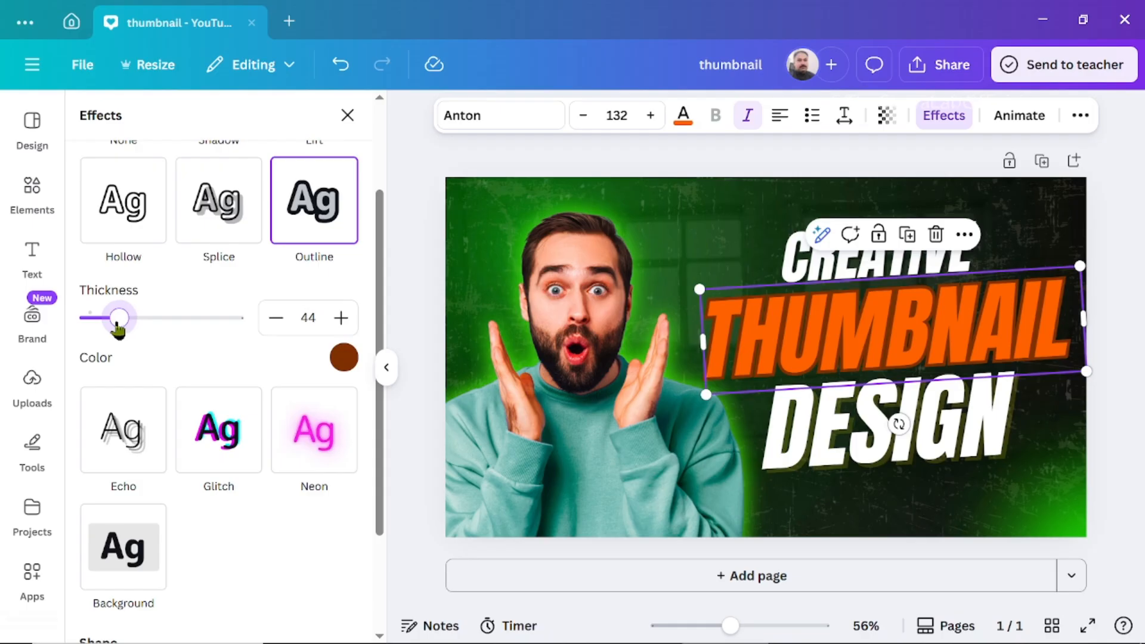
{"action": "mouse_move", "coordinate": [119, 329]}
{"action": "left_mouse_down"}
{"action": "mouse_move", "coordinate": [103, 332]}
{"action": "mouse_move", "coordinate": [147, 332]}
{"action": "mouse_move", "coordinate": [109, 336]}
{"action": "left_mouse_up"}
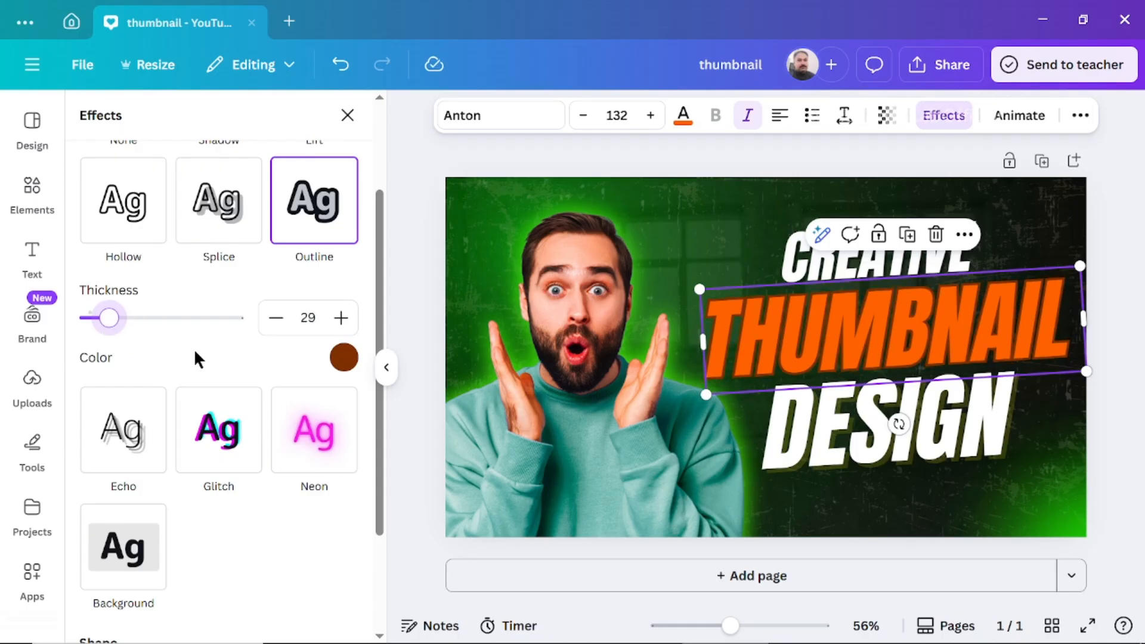
{"action": "left_click", "coordinate": [345, 358]}
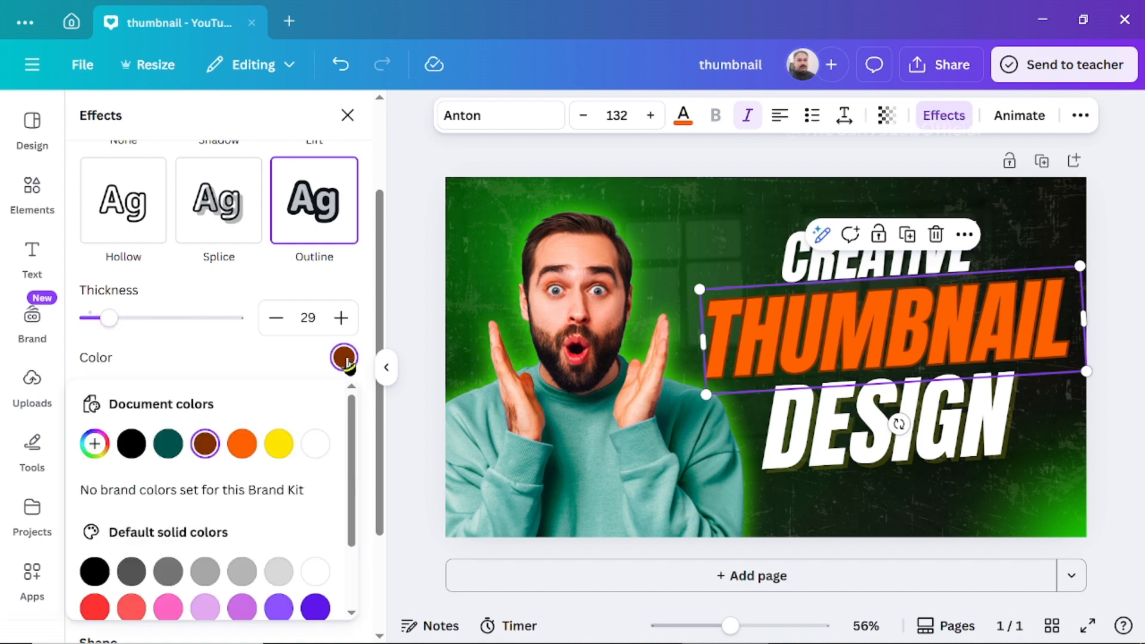
{"action": "left_click", "coordinate": [278, 445]}
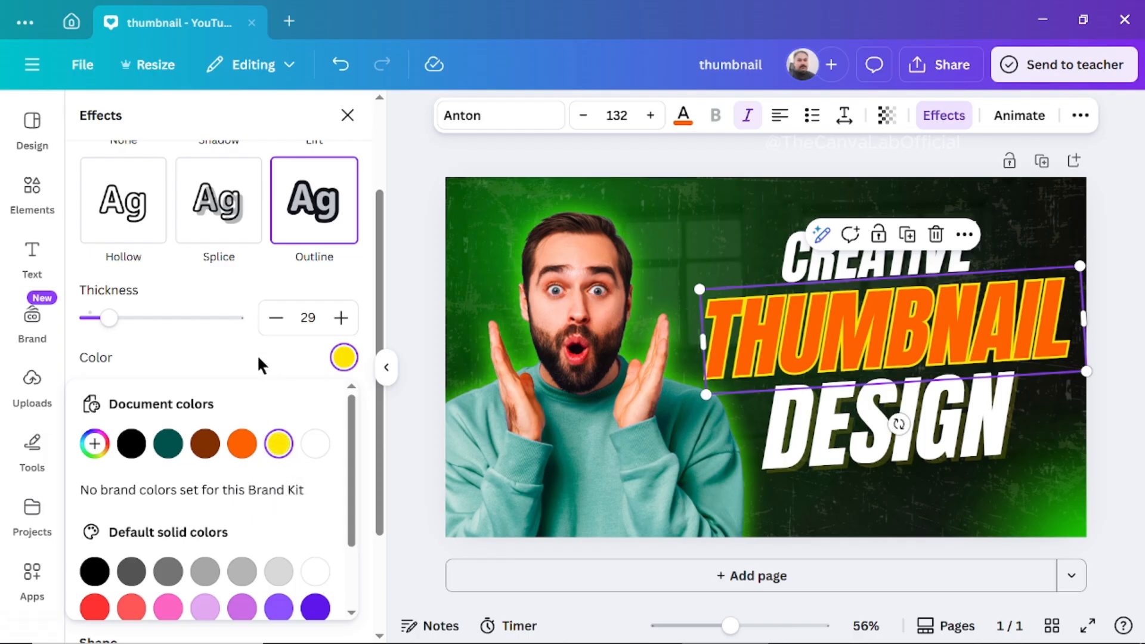
{"action": "mouse_move", "coordinate": [108, 327]}
{"action": "left_mouse_down"}
{"action": "mouse_move", "coordinate": [85, 325]}
{"action": "mouse_move", "coordinate": [121, 328]}
{"action": "mouse_move", "coordinate": [97, 329]}
{"action": "left_mouse_up"}
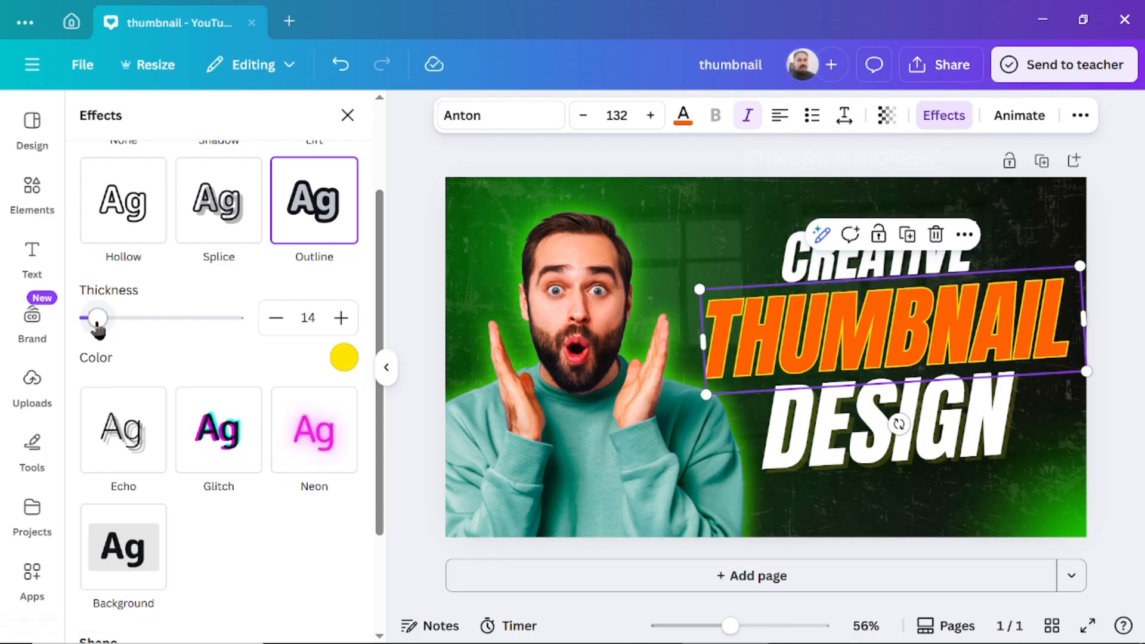
Apply the Splice effect to the THUMBNAIL heading and set its effect color to yellow
{"action": "left_click", "coordinate": [223, 219]}
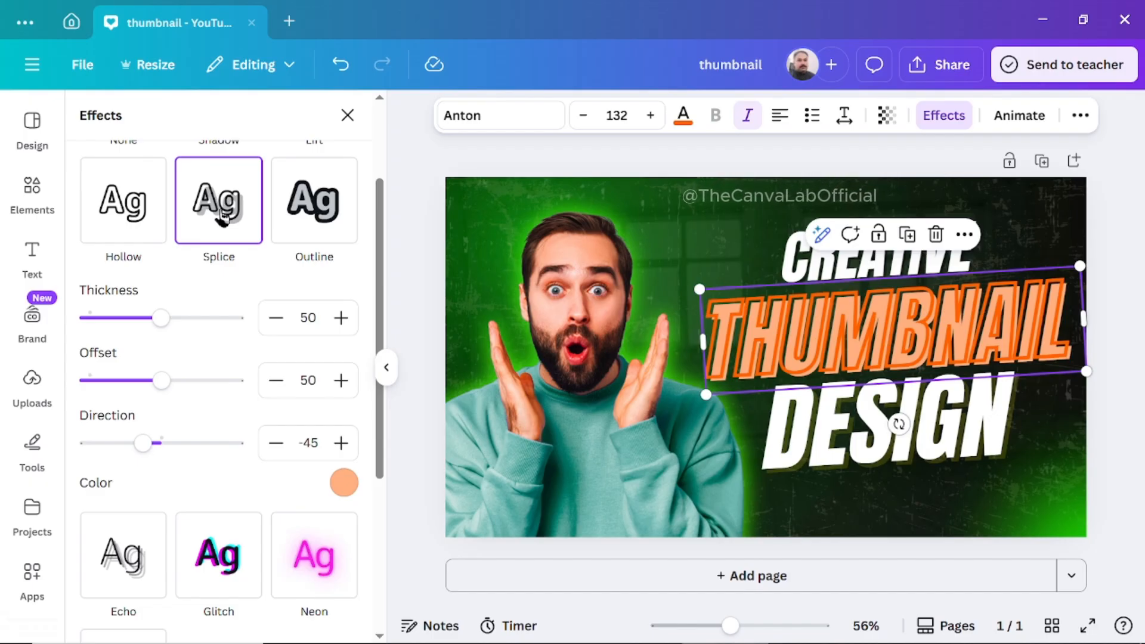
{"action": "left_click", "coordinate": [344, 483]}
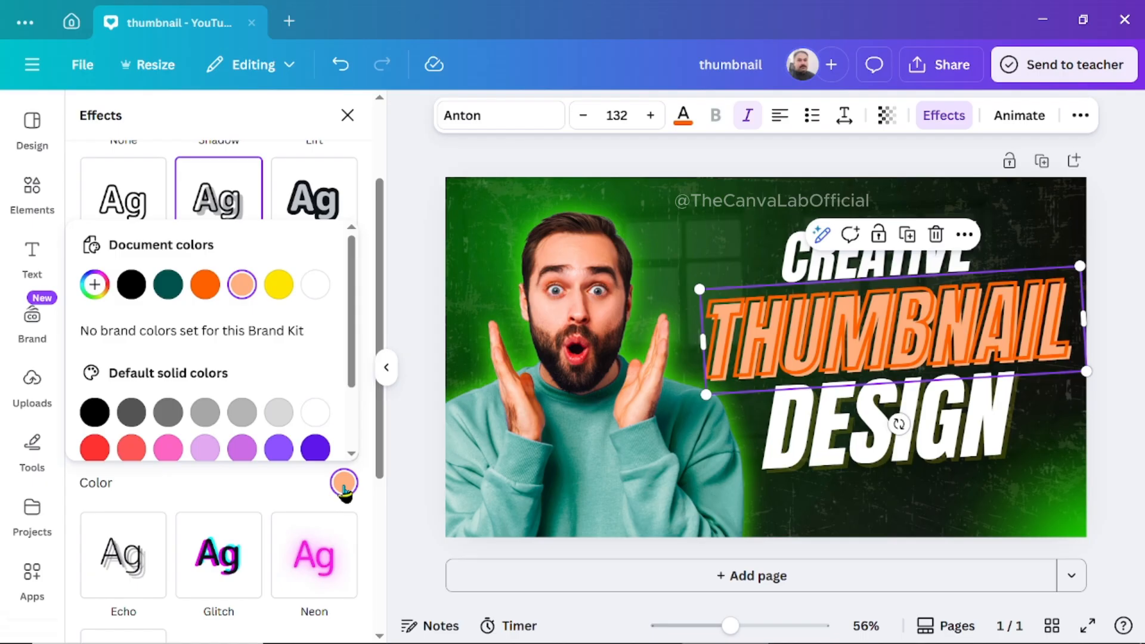
{"action": "left_click", "coordinate": [279, 285]}
Apply the Hollow effect to the THUMBNAIL heading and reduce its thickness
{"action": "scroll", "coordinate": [376, 161], "scroll_direction": "up", "scroll_amount": 3}
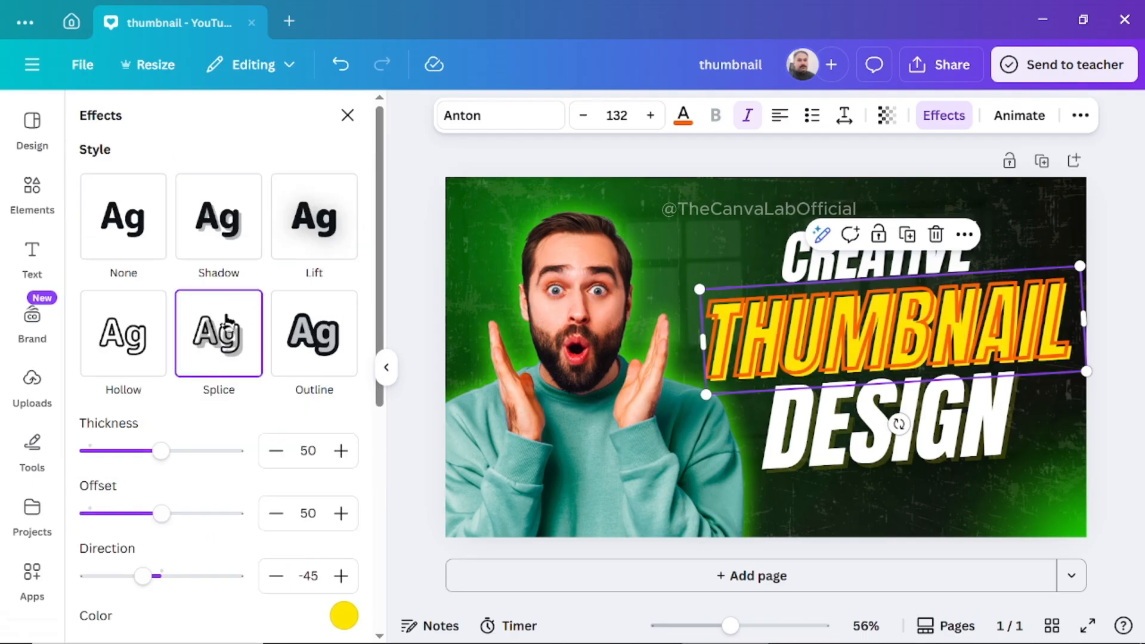
{"action": "left_click", "coordinate": [135, 338]}
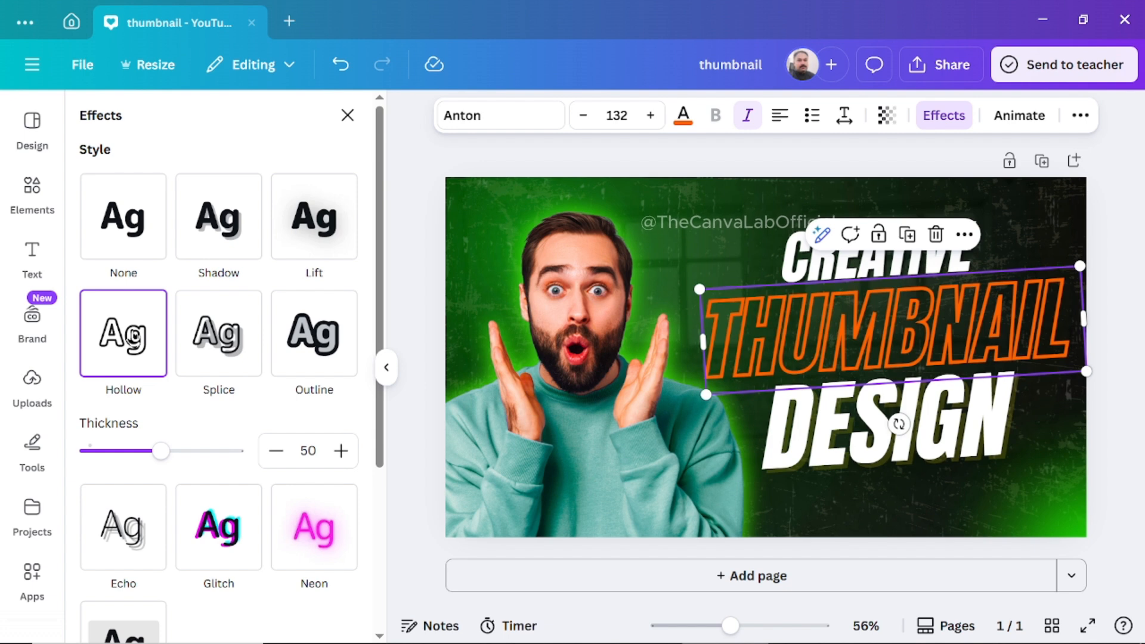
{"action": "mouse_move", "coordinate": [159, 451]}
{"action": "left_mouse_down"}
{"action": "mouse_move", "coordinate": [110, 451]}
{"action": "mouse_move", "coordinate": [209, 451]}
{"action": "mouse_move", "coordinate": [113, 452]}
{"action": "mouse_move", "coordinate": [189, 451]}
{"action": "mouse_move", "coordinate": [137, 453]}
{"action": "left_mouse_up"}
Try the Neon effect at a reduced intensity on the THUMBNAIL heading, followed by the Glitch and Echo effects
{"action": "left_click", "coordinate": [320, 531]}
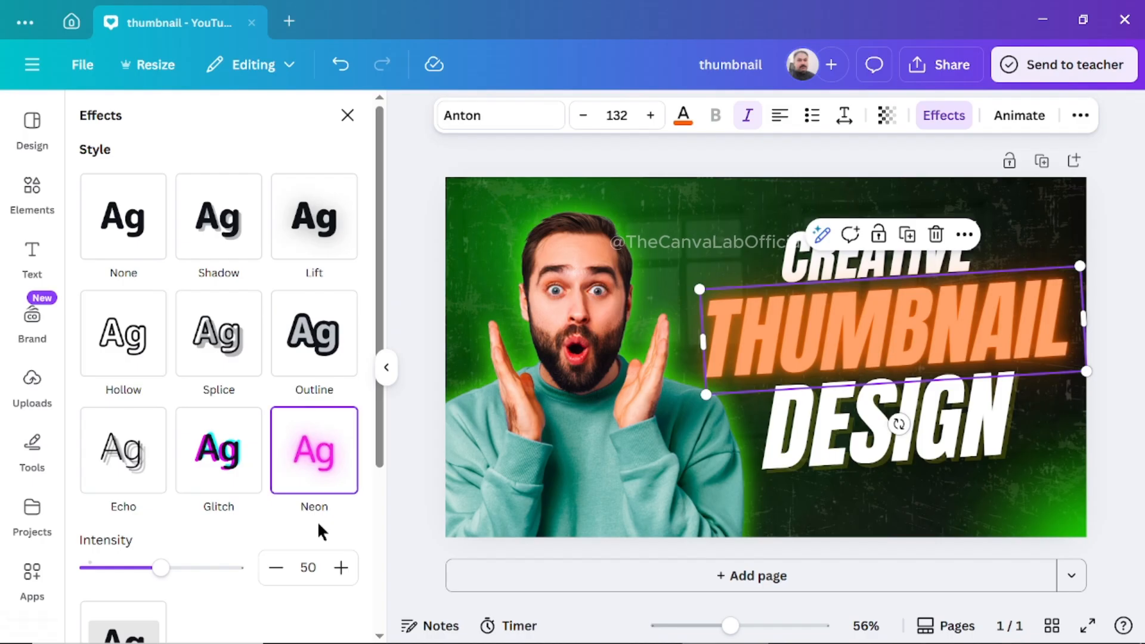
{"action": "left_click_drag", "start_coordinate": [161, 567], "coordinate": [124, 568]}
{"action": "left_click", "coordinate": [219, 451]}
{"action": "left_click", "coordinate": [121, 455]}
Apply the Background effect to the THUMBNAIL heading with roundness 32, spread 29 and transparency 81
{"action": "left_click_drag", "start_coordinate": [385, 416], "coordinate": [400, 509]}
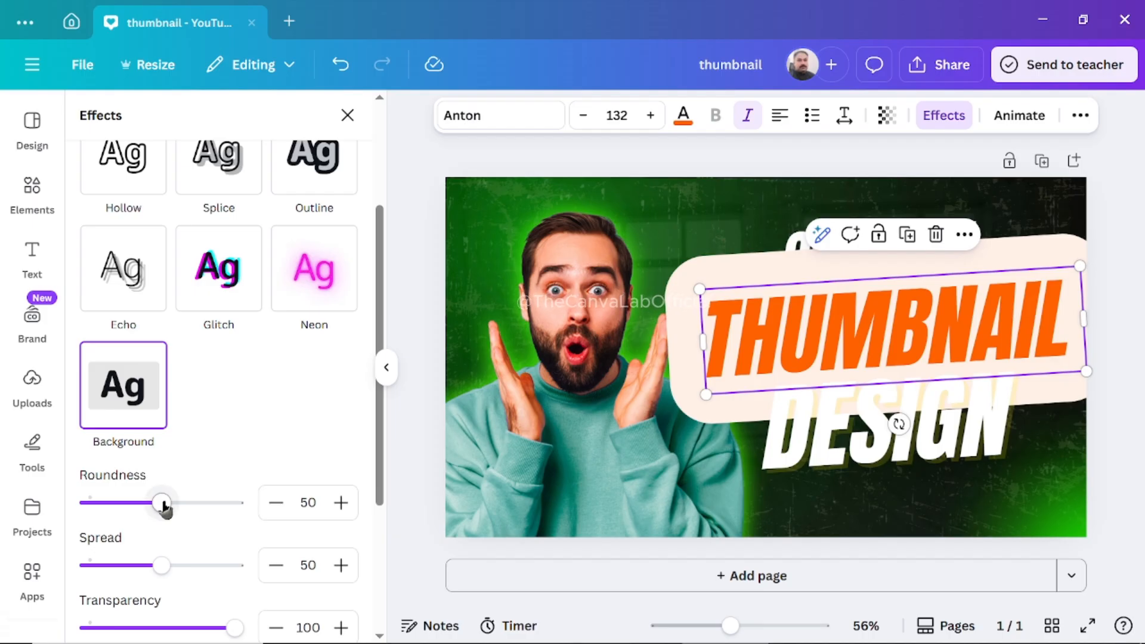
{"action": "left_click_drag", "start_coordinate": [164, 506], "coordinate": [142, 528]}
{"action": "left_click_drag", "start_coordinate": [161, 566], "coordinate": [130, 566]}
{"action": "scroll", "coordinate": [243, 528], "scroll_direction": "down", "scroll_amount": 2}
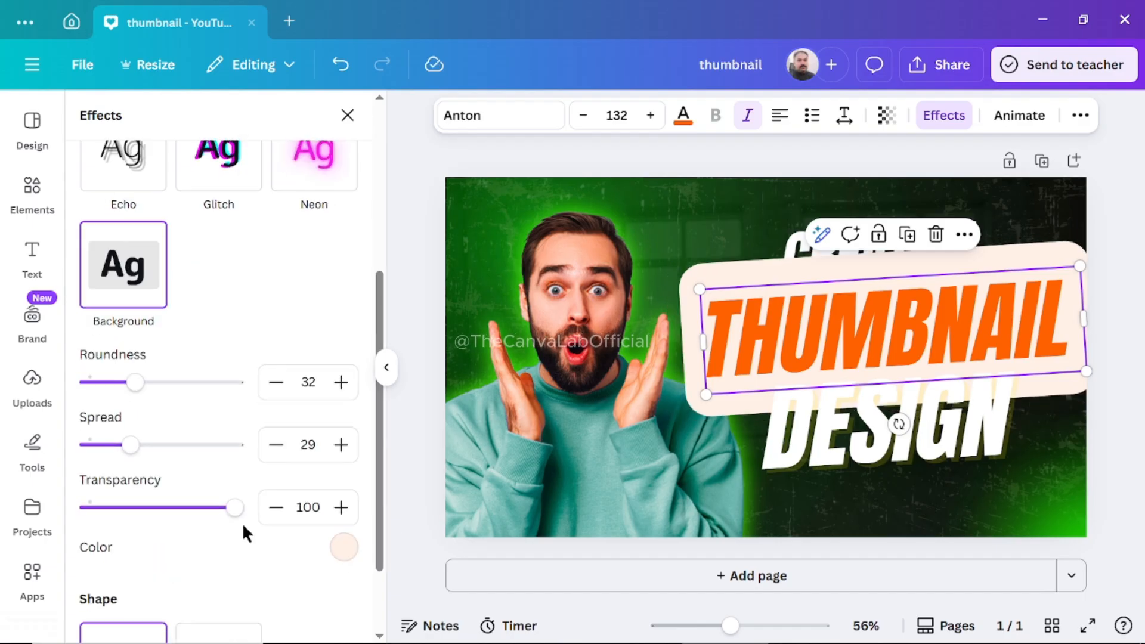
{"action": "left_click_drag", "start_coordinate": [240, 517], "coordinate": [206, 508]}
Give the THUMBNAIL heading the Curve shape with a curve value of -1 and move the heading over the man's photo
{"action": "scroll", "coordinate": [387, 536], "scroll_direction": "down", "scroll_amount": 2}
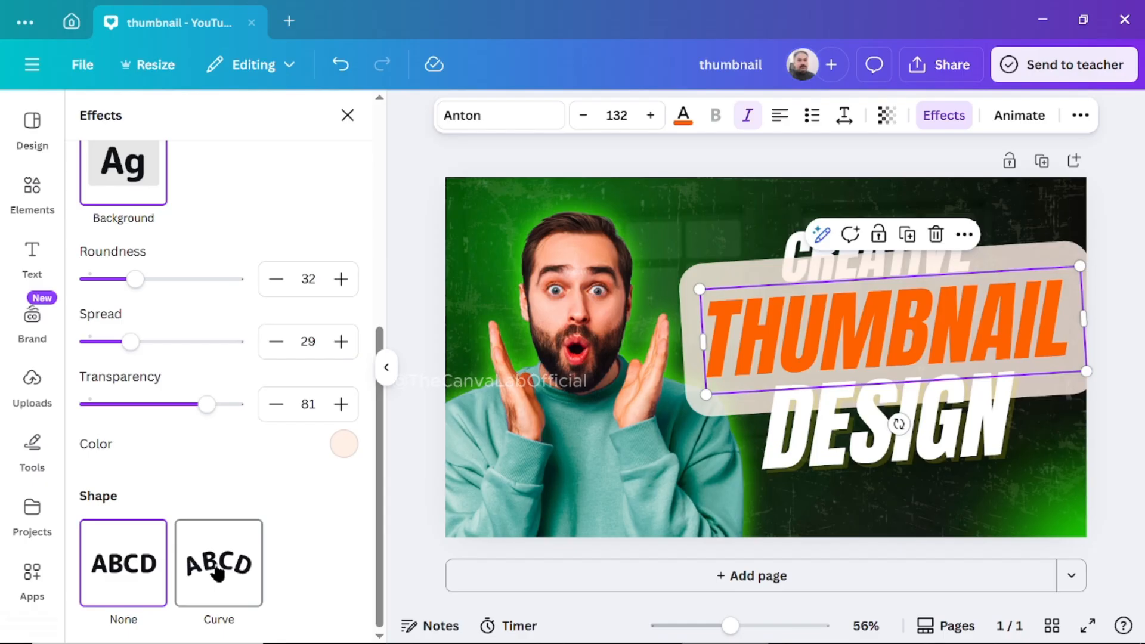
{"action": "left_click", "coordinate": [219, 573]}
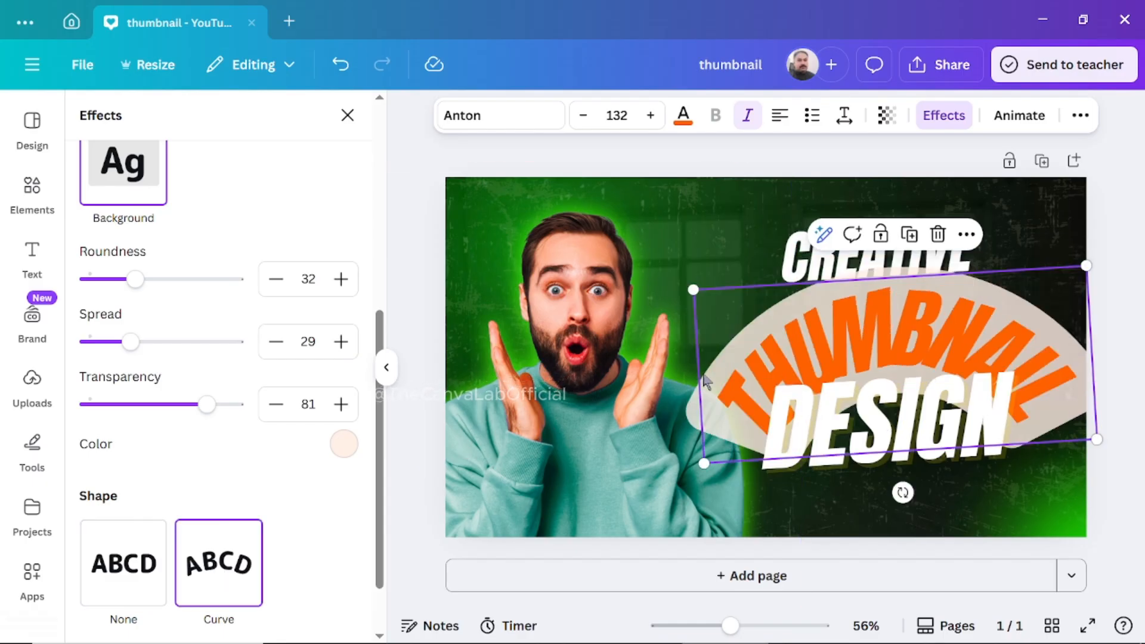
{"action": "left_click_drag", "start_coordinate": [792, 353], "coordinate": [568, 290]}
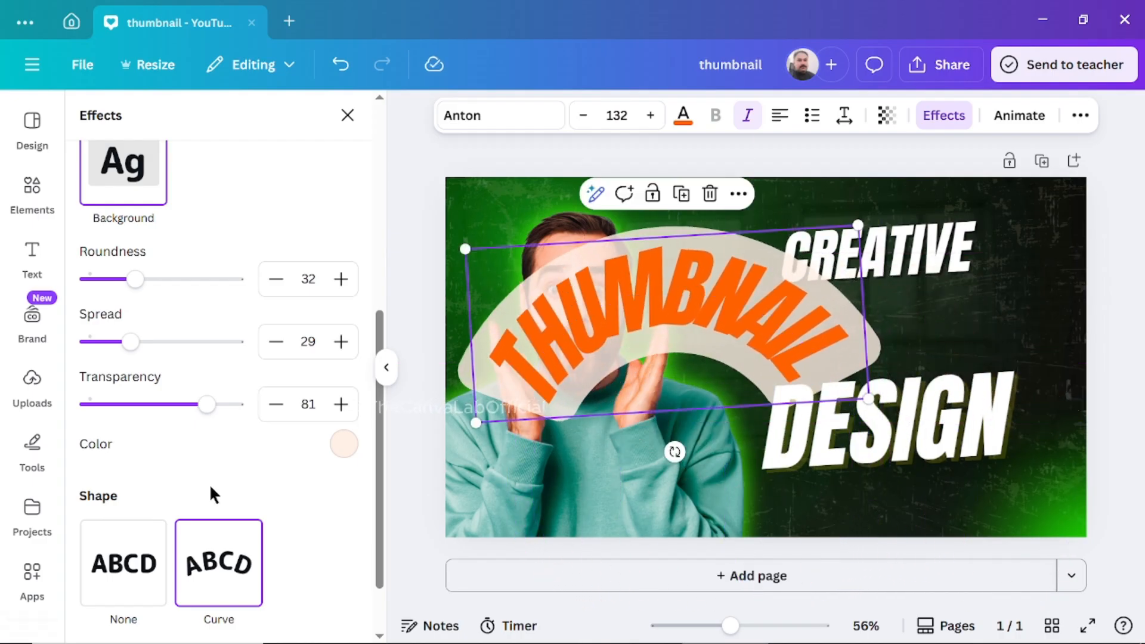
{"action": "left_click_drag", "start_coordinate": [382, 508], "coordinate": [388, 553]}
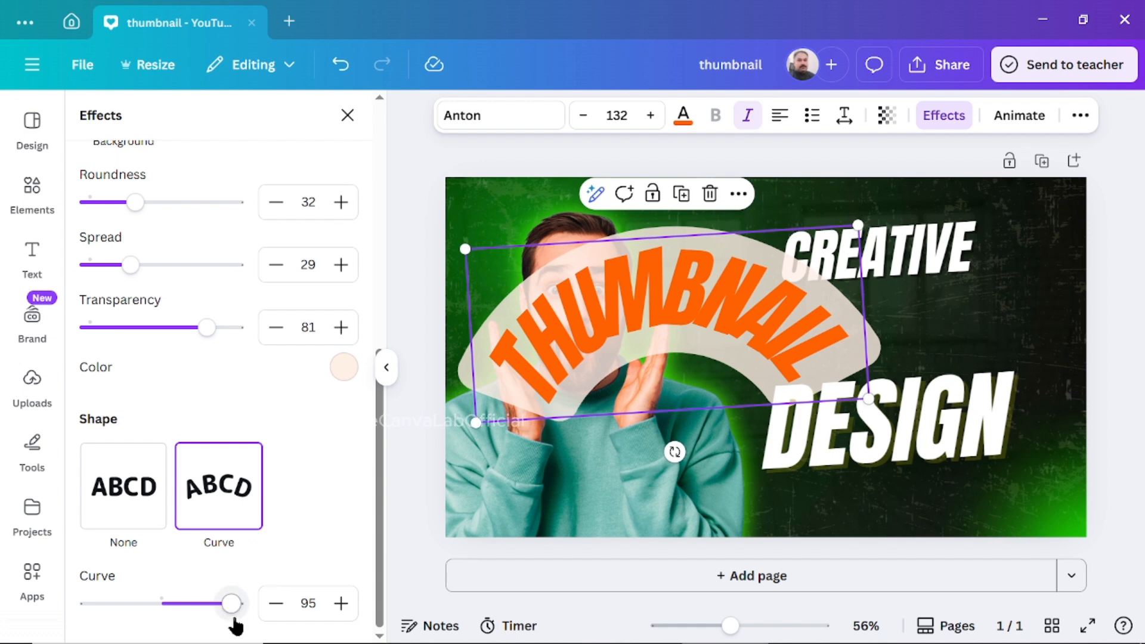
{"action": "left_click_drag", "start_coordinate": [233, 604], "coordinate": [161, 605]}
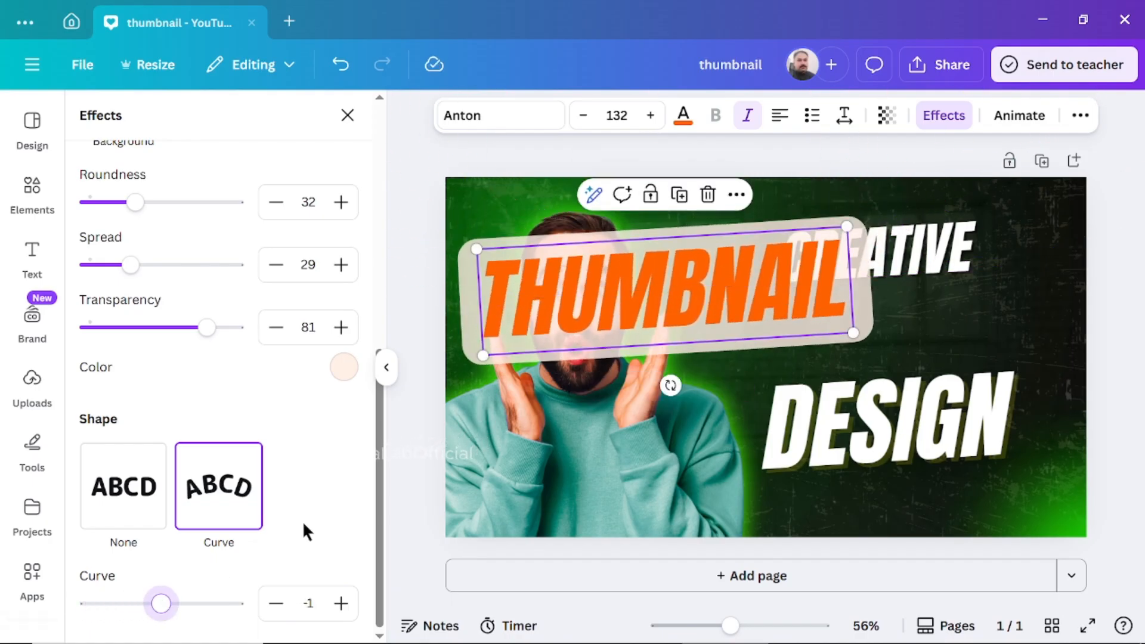
Delete the headings, the man's photo and the green glow elements together, and remove the two scratched texture overlays from the background
{"action": "left_click_drag", "start_coordinate": [380, 454], "coordinate": [1118, 542]}
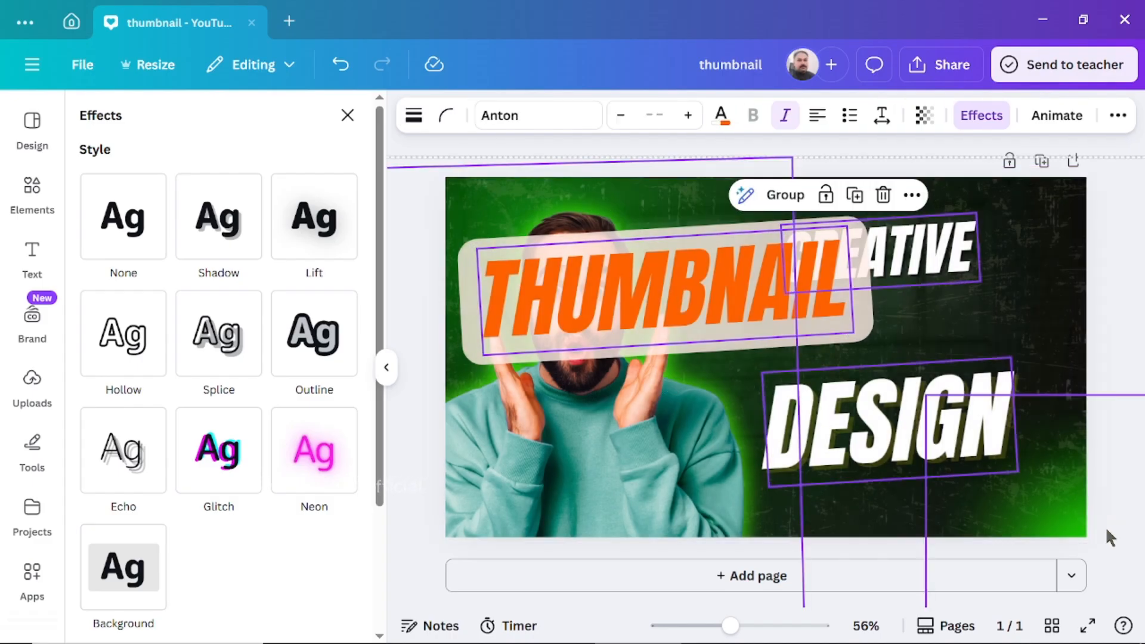
{"action": "left_click", "coordinate": [884, 197]}
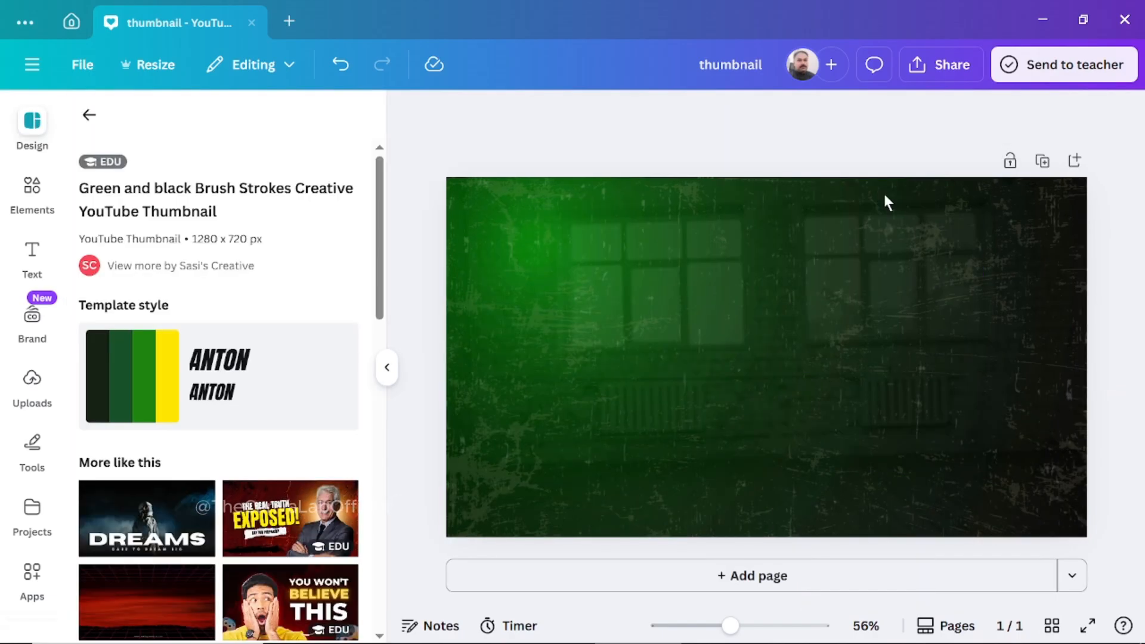
{"action": "left_click", "coordinate": [791, 296]}
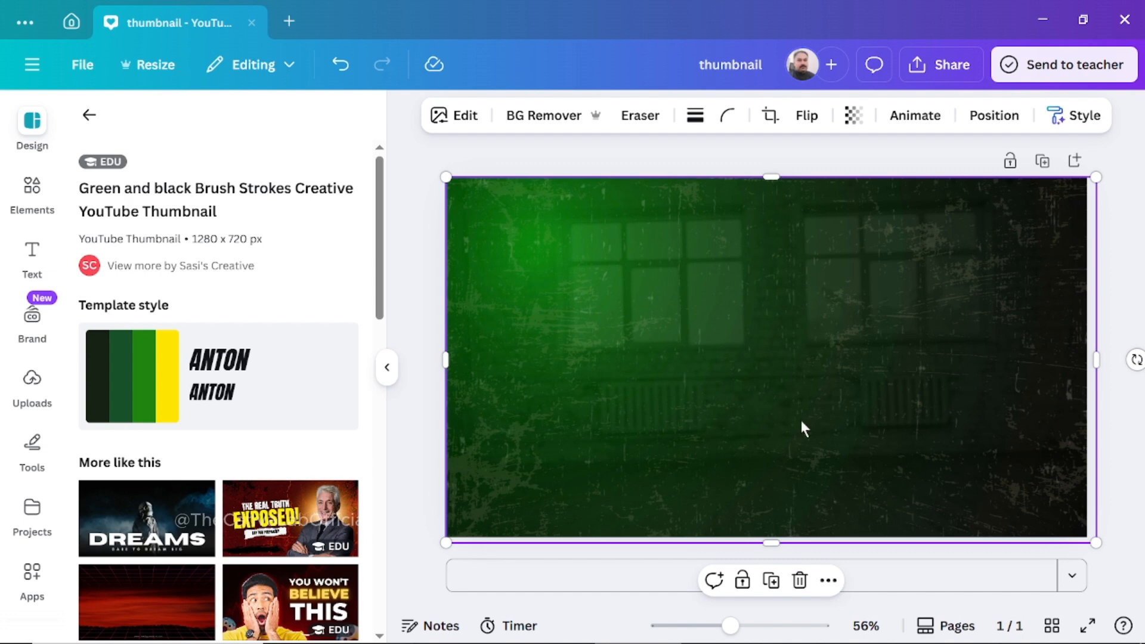
{"action": "left_click", "coordinate": [799, 581]}
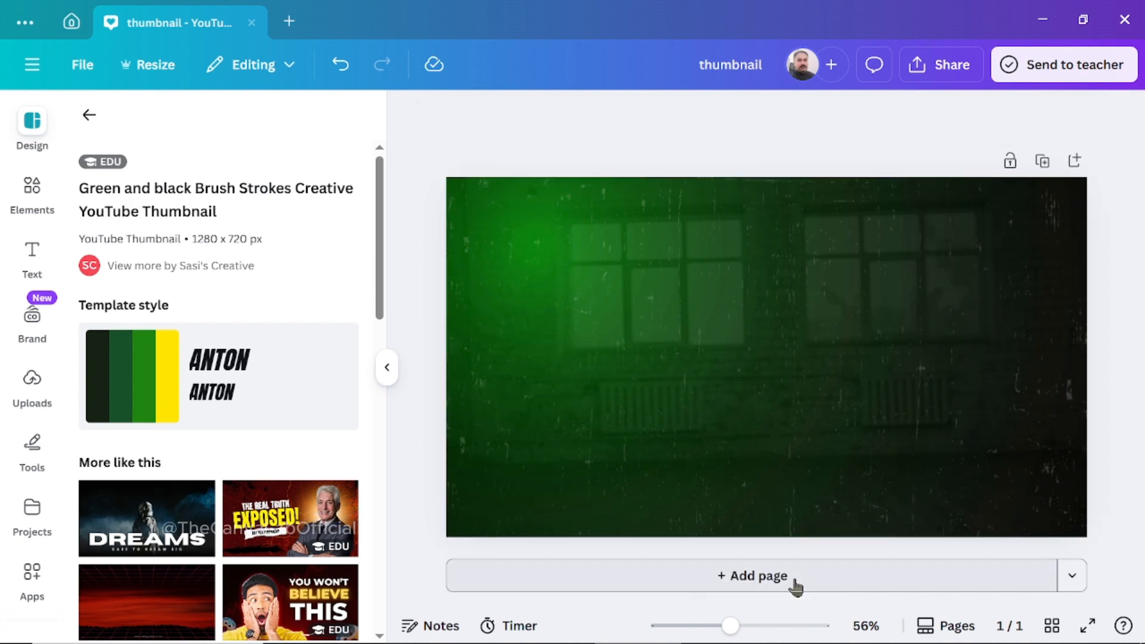
{"action": "left_click", "coordinate": [765, 378]}
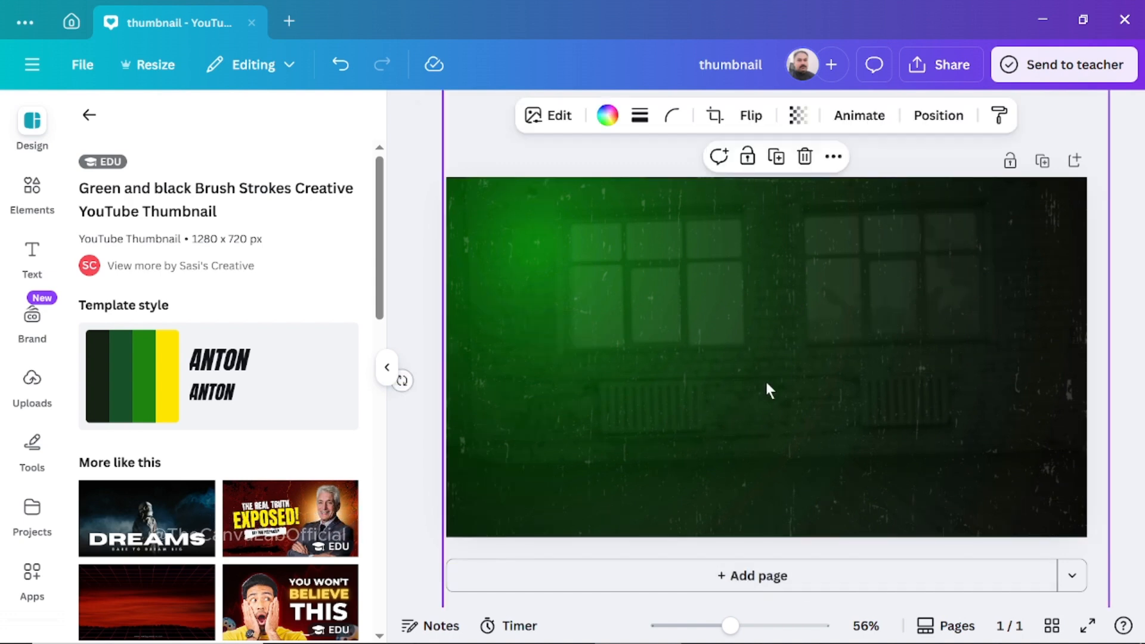
{"action": "left_click", "coordinate": [805, 156]}
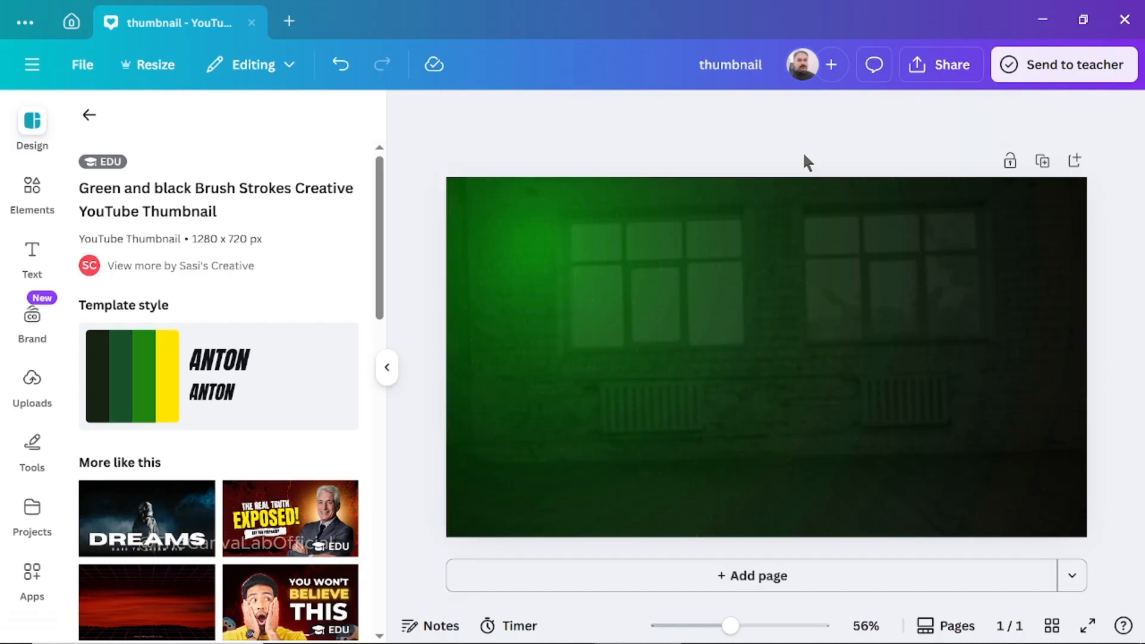
Delete the window photo overlay and the green gradient background from the thumbnail page
{"action": "left_click", "coordinate": [720, 275]}
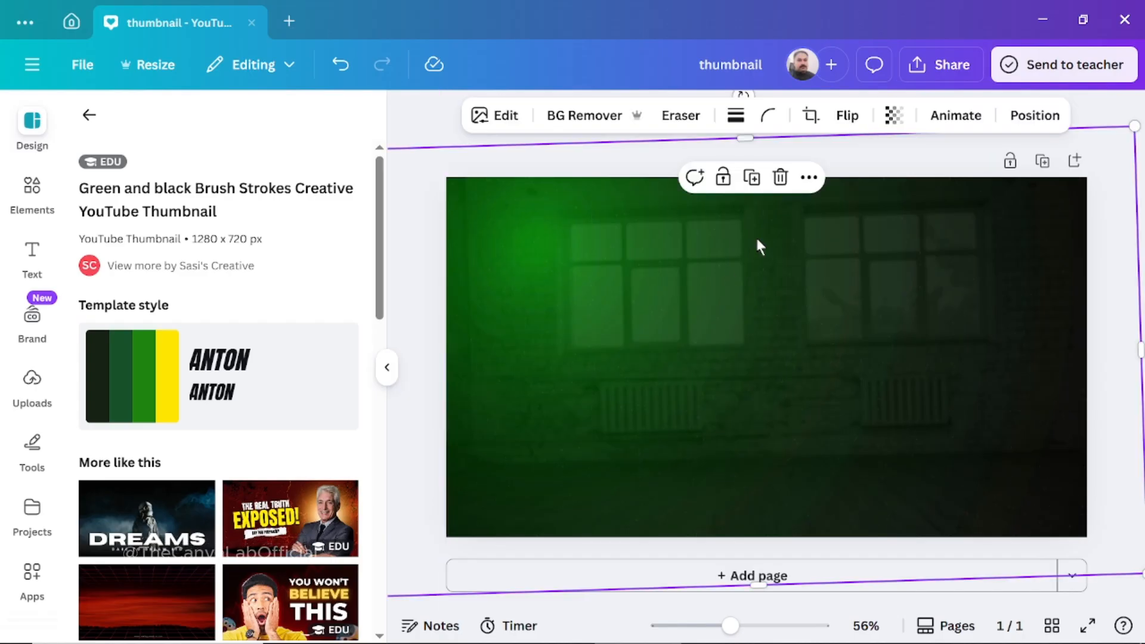
{"action": "left_click", "coordinate": [781, 178]}
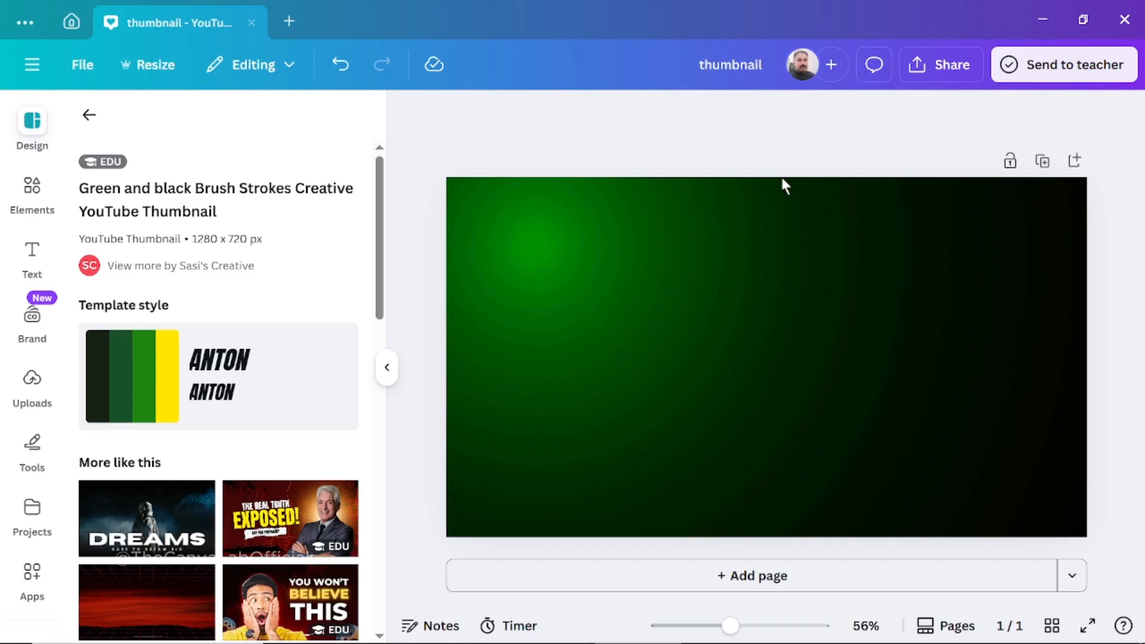
{"action": "left_click", "coordinate": [716, 321]}
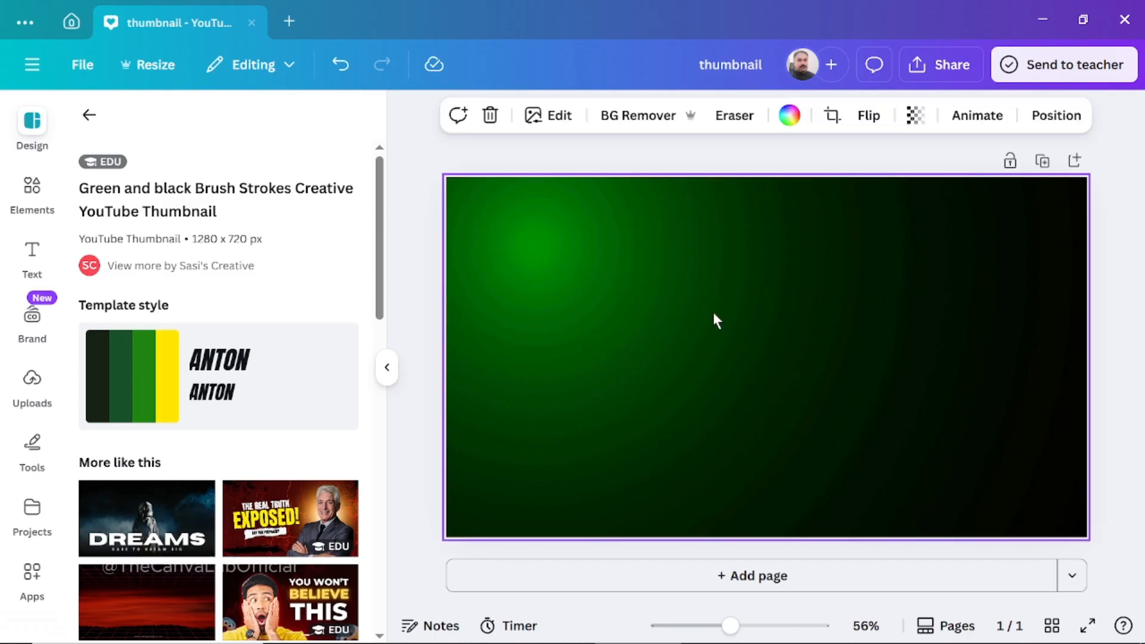
{"action": "key", "text": "Delete"}
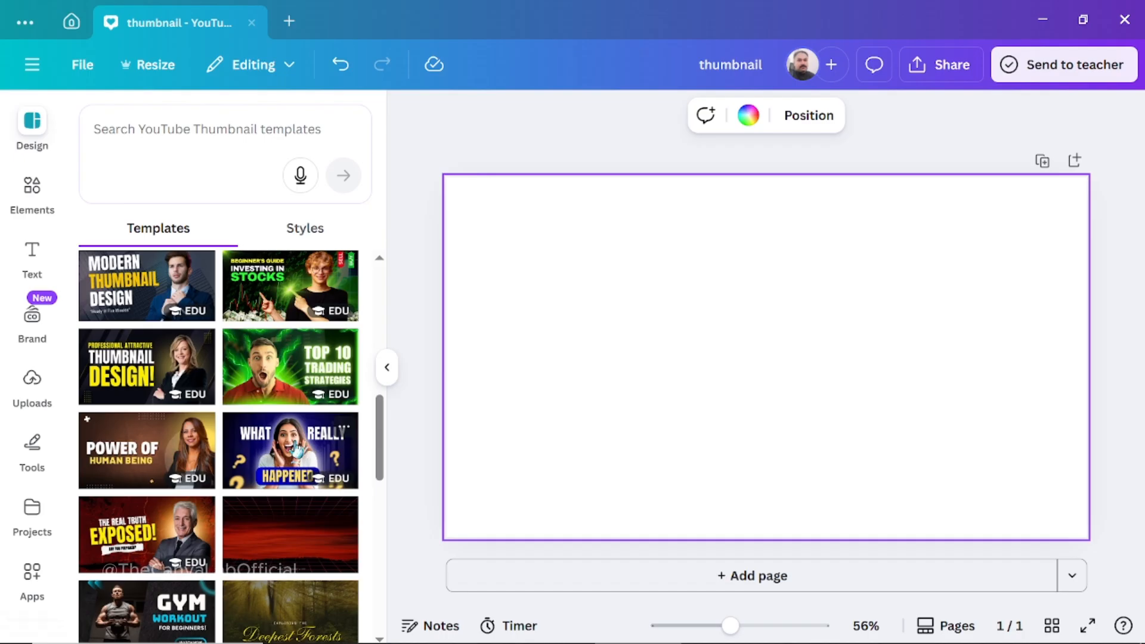
Apply the Blue and Yellow Modern Reaction YouTube Thumbnail template and add a second page with its background deleted
{"action": "left_click", "coordinate": [294, 449]}
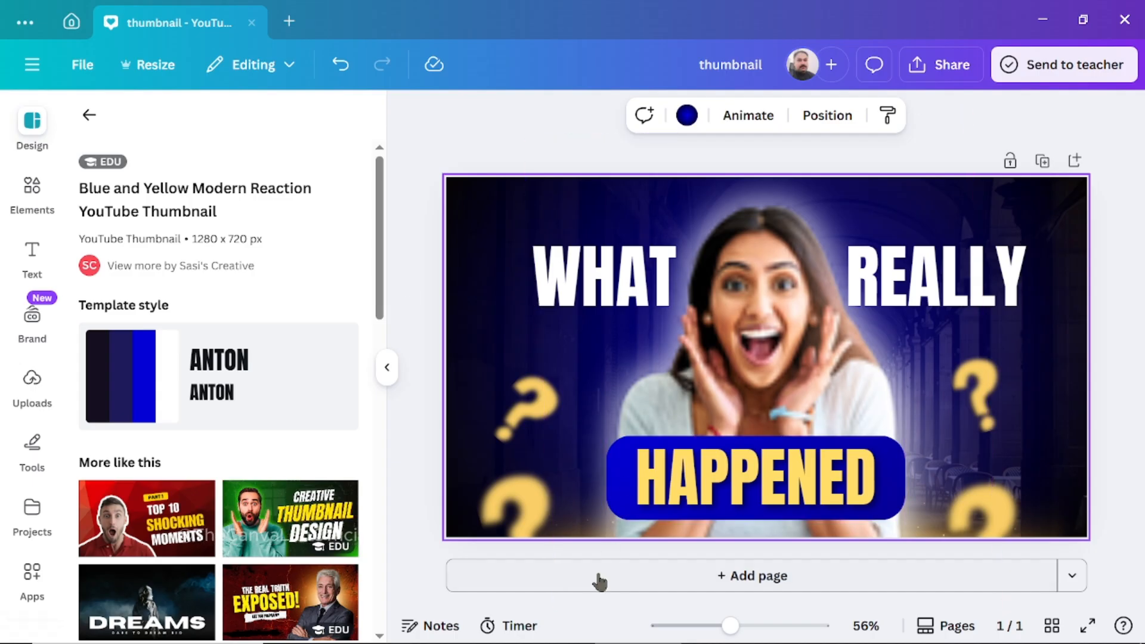
{"action": "left_click", "coordinate": [755, 581]}
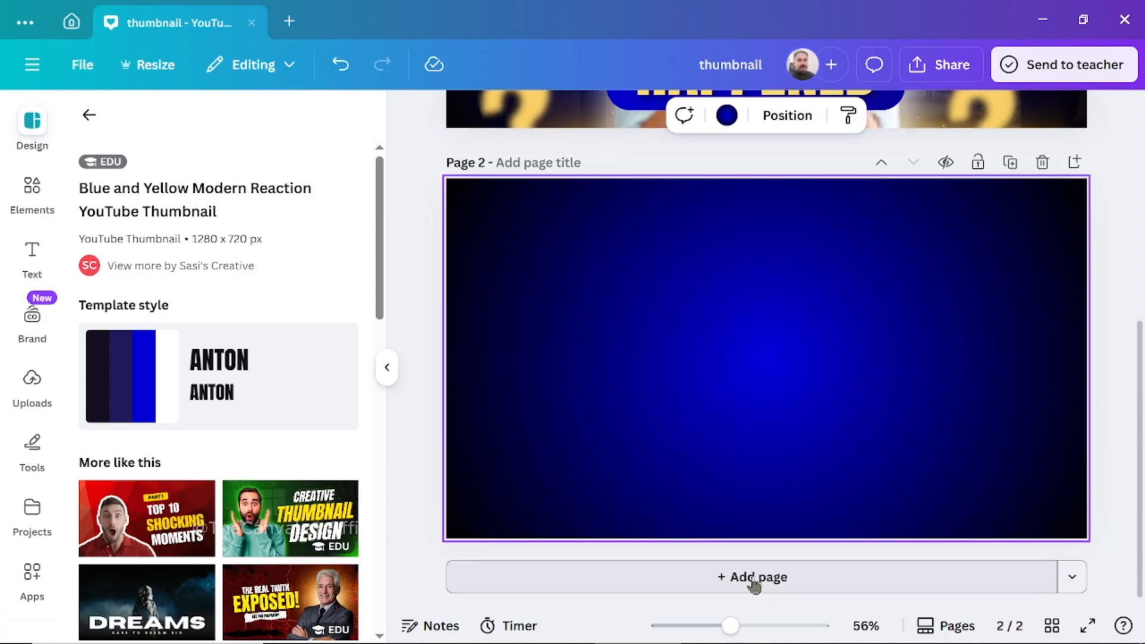
{"action": "left_click", "coordinate": [1043, 163]}
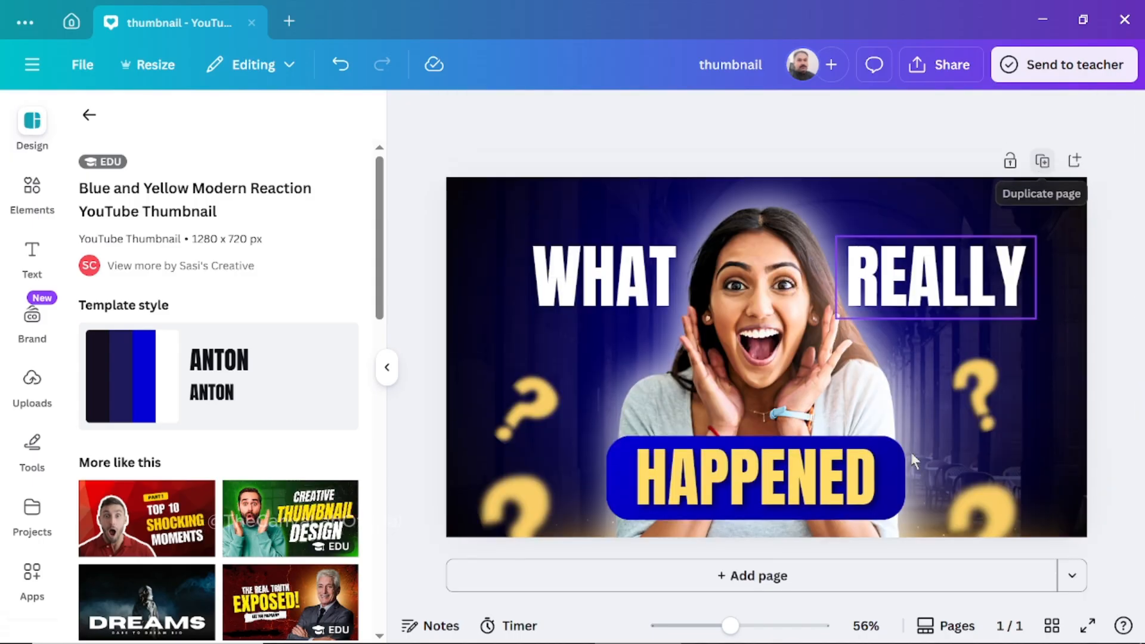
{"action": "left_click", "coordinate": [770, 593]}
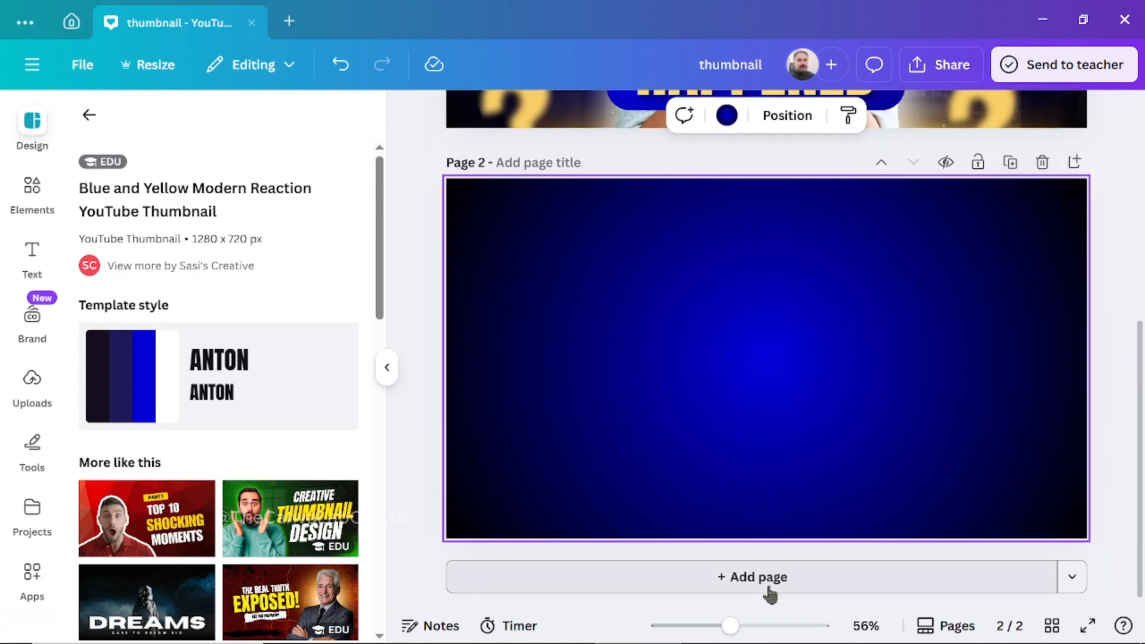
{"action": "right_click", "coordinate": [798, 451]}
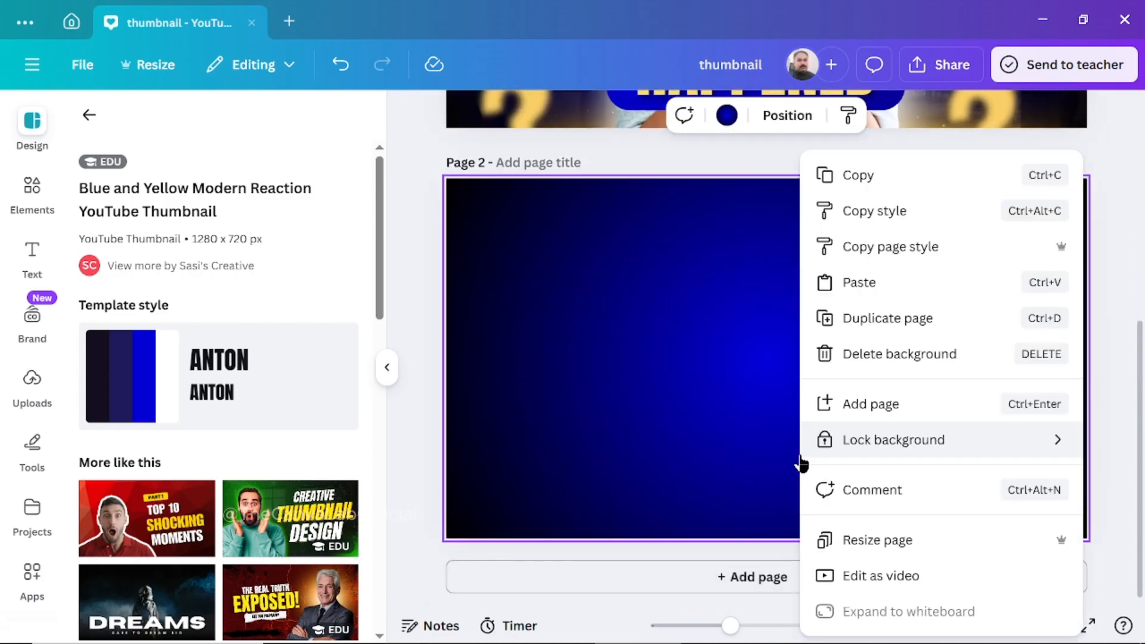
{"action": "left_click", "coordinate": [905, 358]}
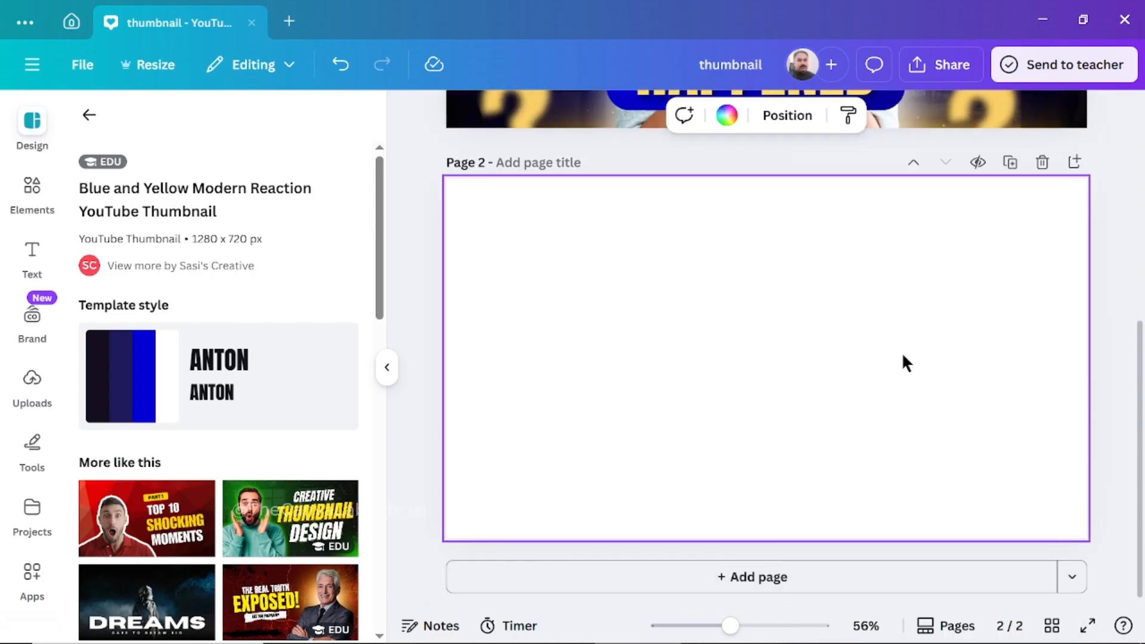
Try the #004aad to #cb6ce6 default gradient on page 2's background, and settle on the black-to-blue one
{"action": "left_click", "coordinate": [727, 115]}
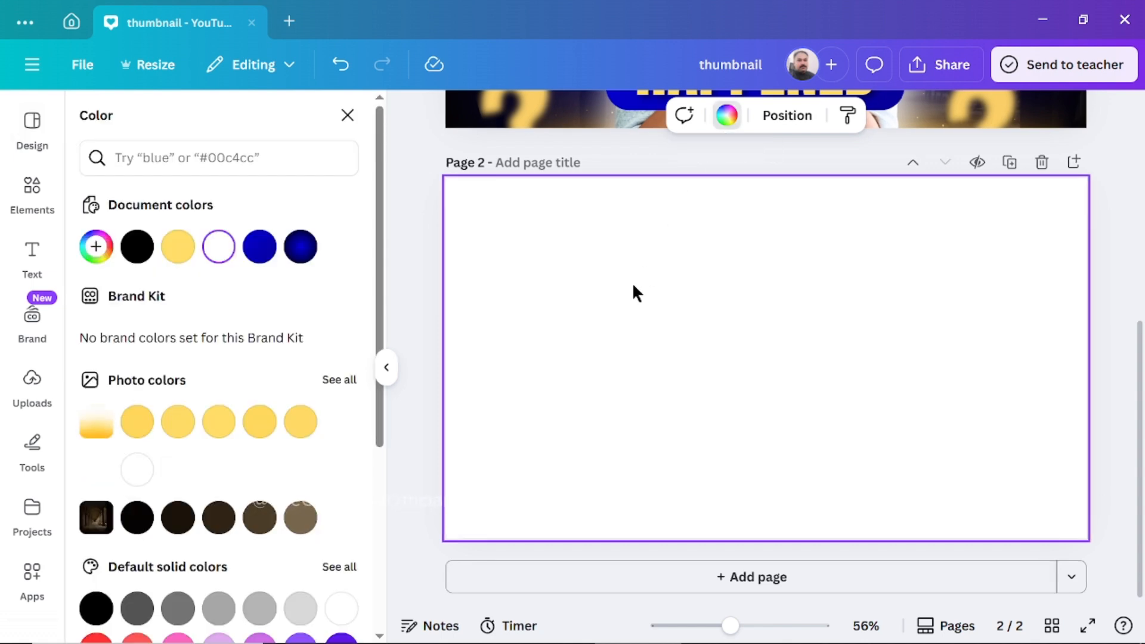
{"action": "left_click_drag", "start_coordinate": [381, 416], "coordinate": [406, 550]}
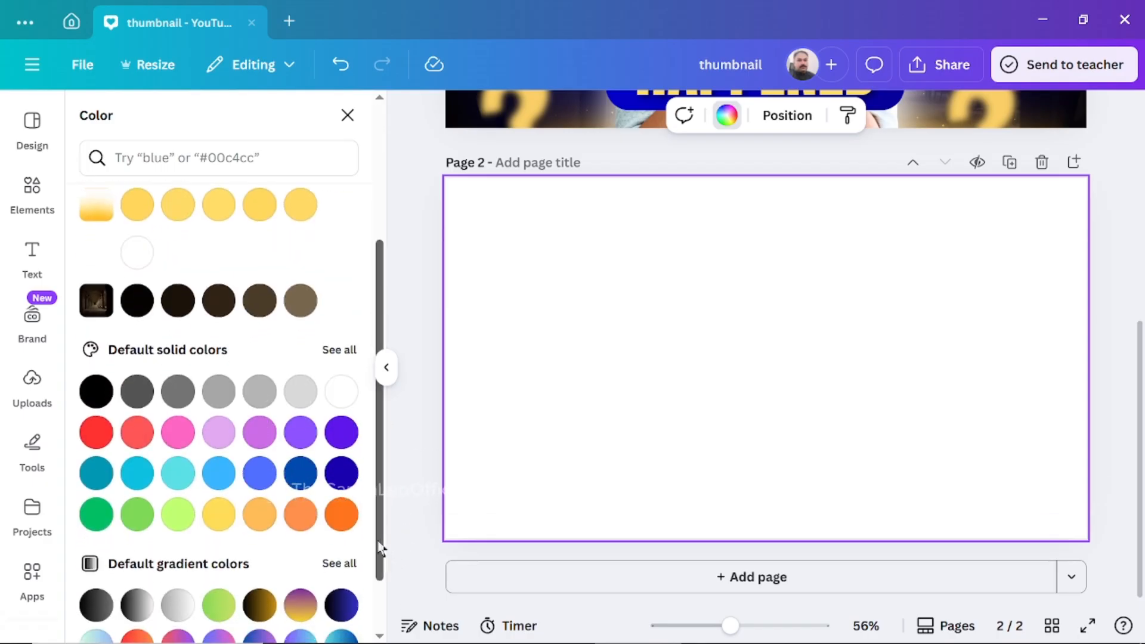
{"action": "left_click_drag", "start_coordinate": [381, 548], "coordinate": [386, 601]}
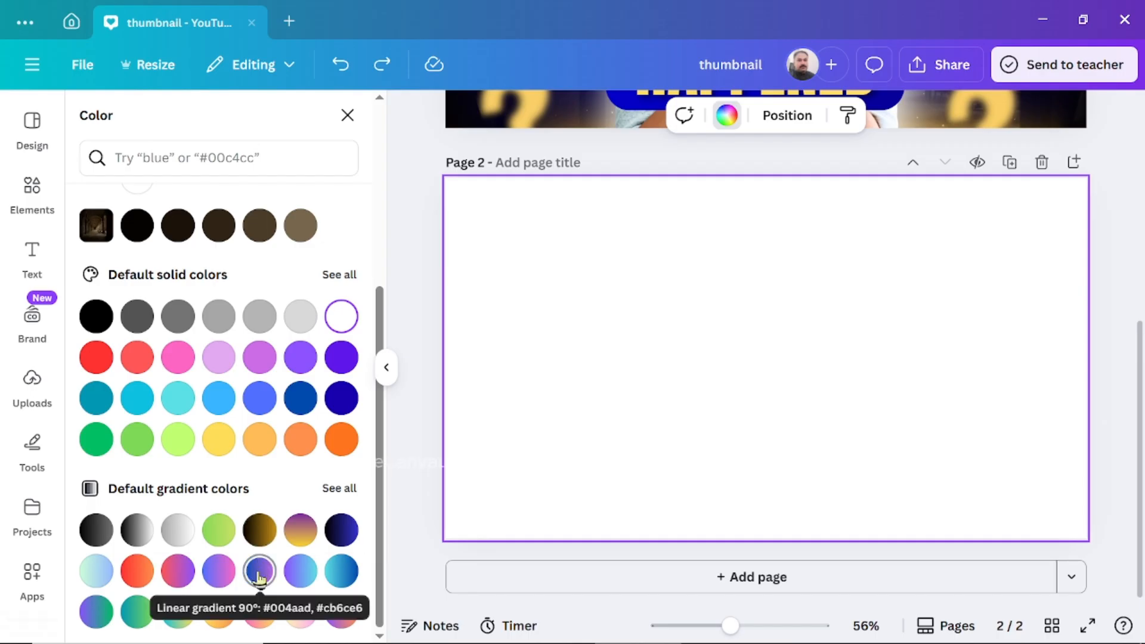
{"action": "left_click", "coordinate": [259, 574]}
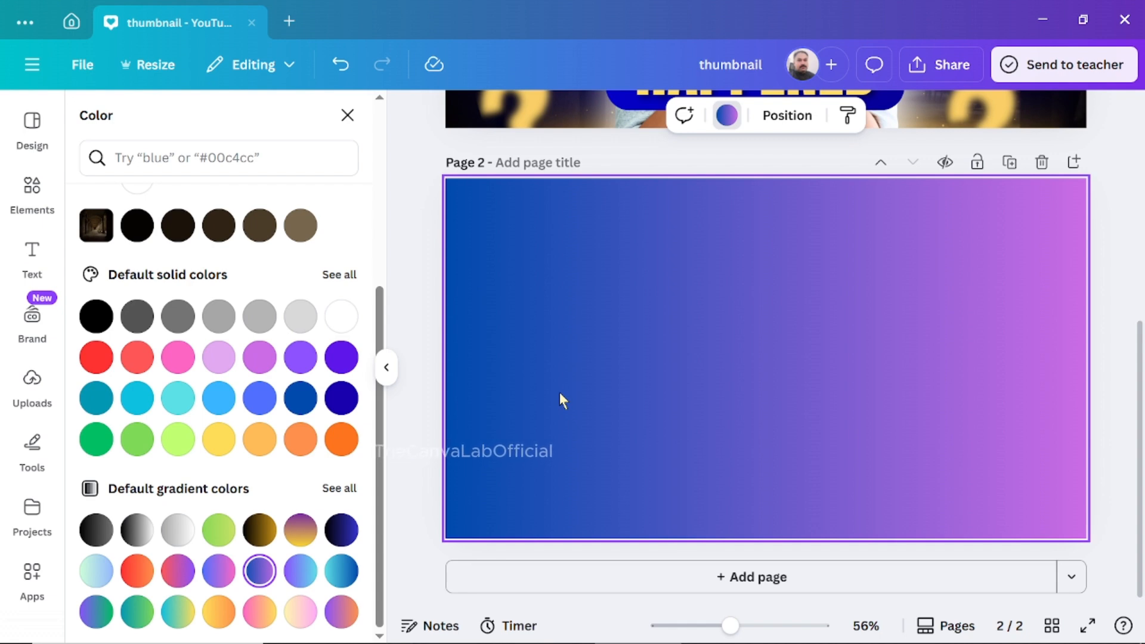
{"action": "left_click", "coordinate": [341, 530]}
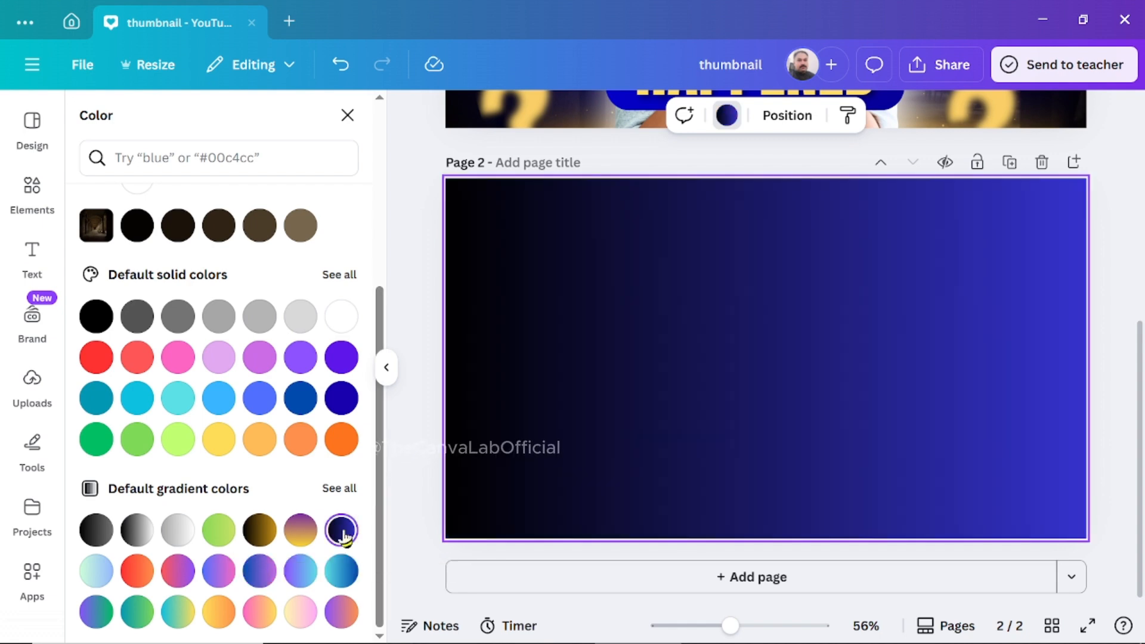
Try the other gradient styles on page 2's background and choose the radial style spreading from the center
{"action": "left_click_drag", "start_coordinate": [380, 512], "coordinate": [379, 325]}
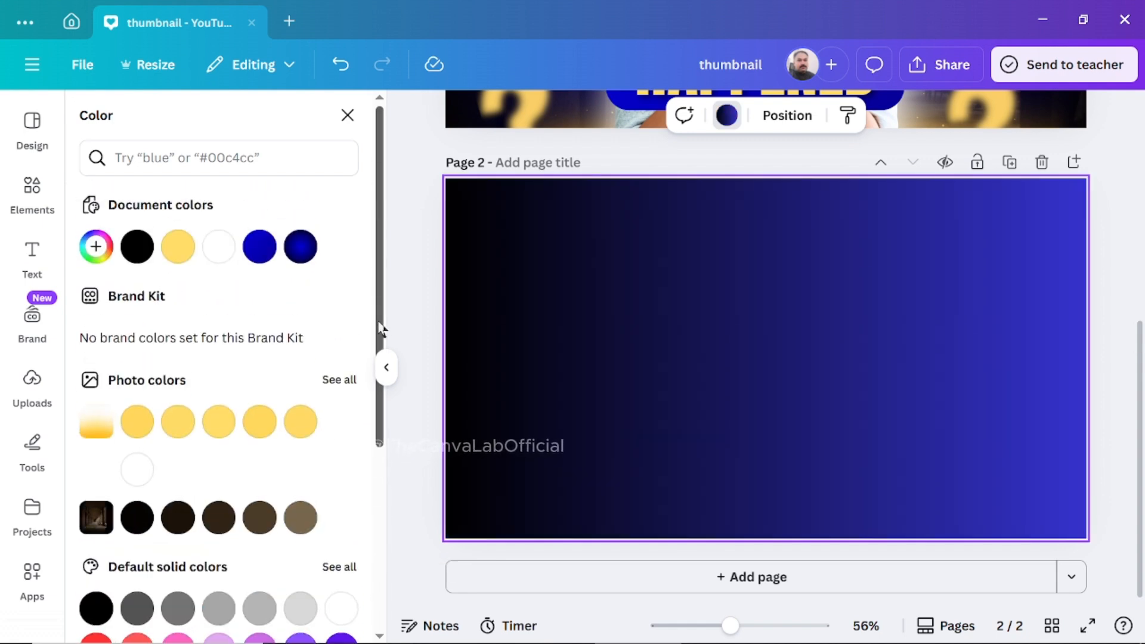
{"action": "left_click", "coordinate": [96, 248]}
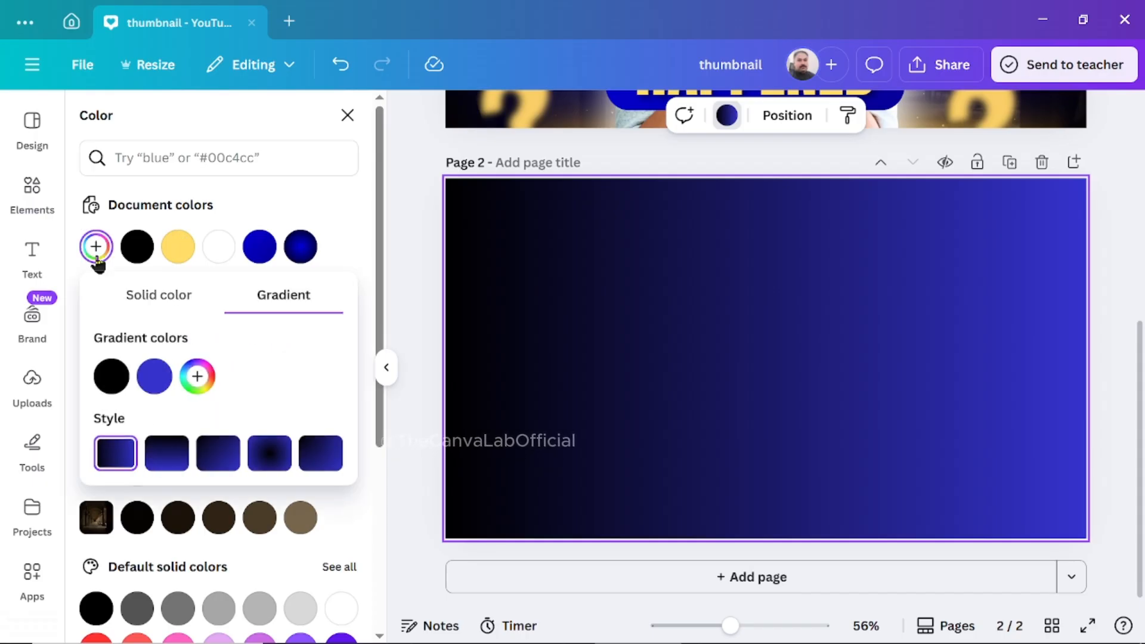
{"action": "left_click", "coordinate": [166, 465]}
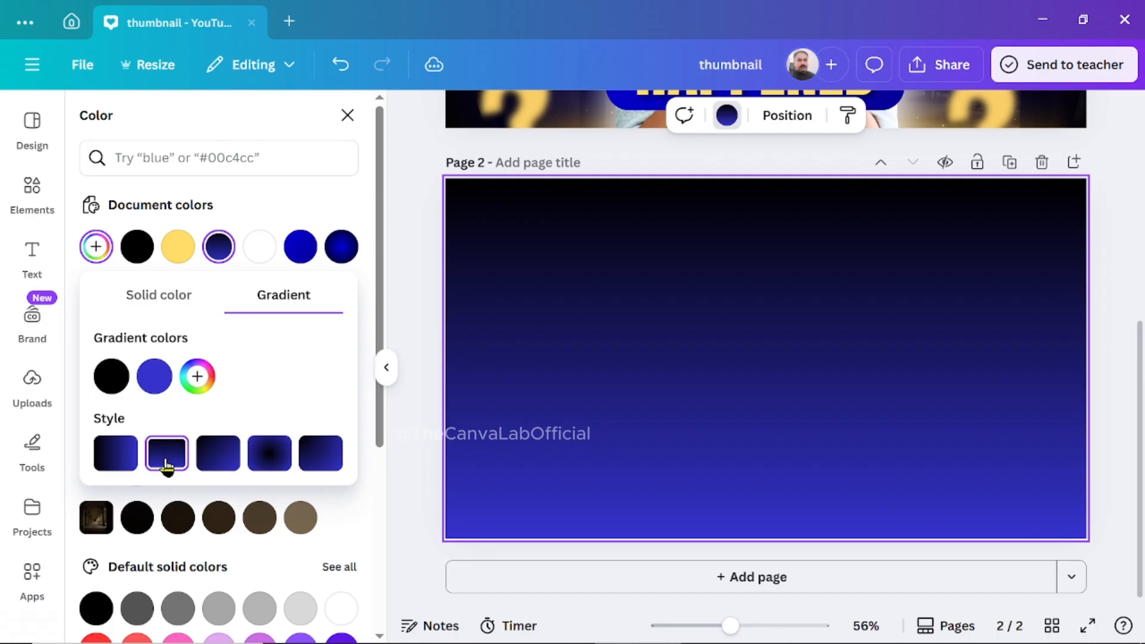
{"action": "left_click", "coordinate": [218, 461]}
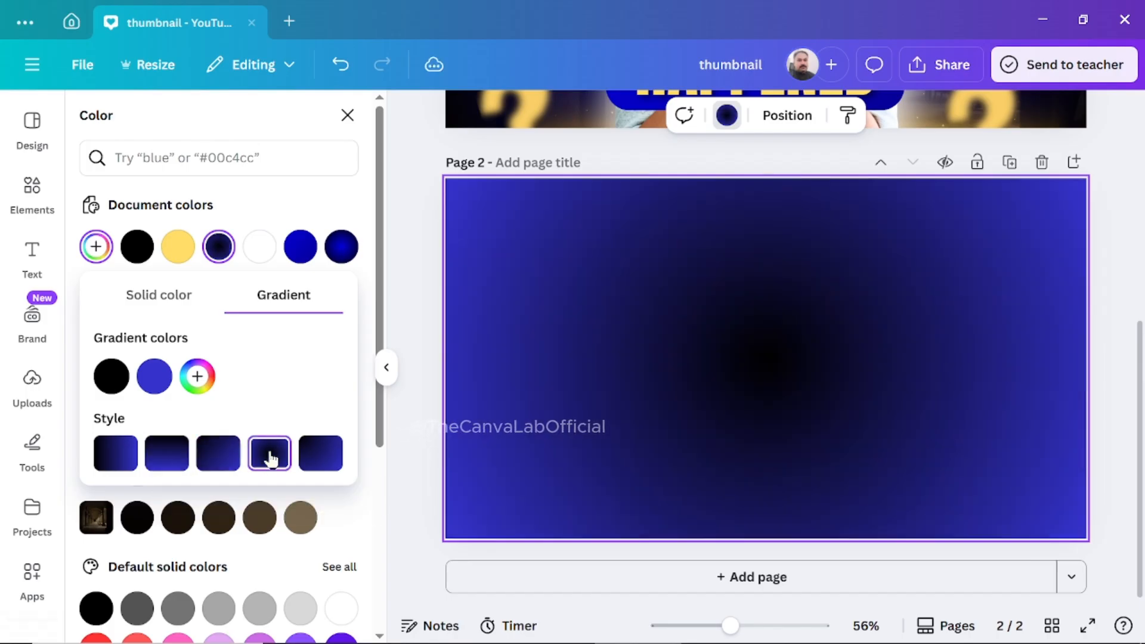
{"action": "left_click", "coordinate": [270, 459]}
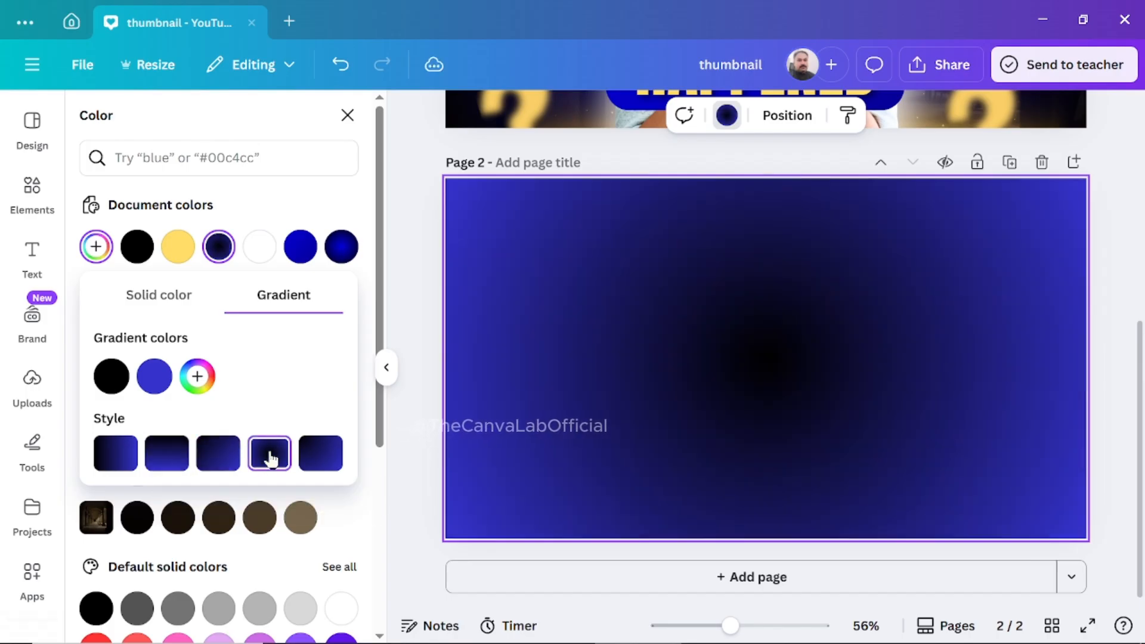
{"action": "left_click", "coordinate": [324, 460]}
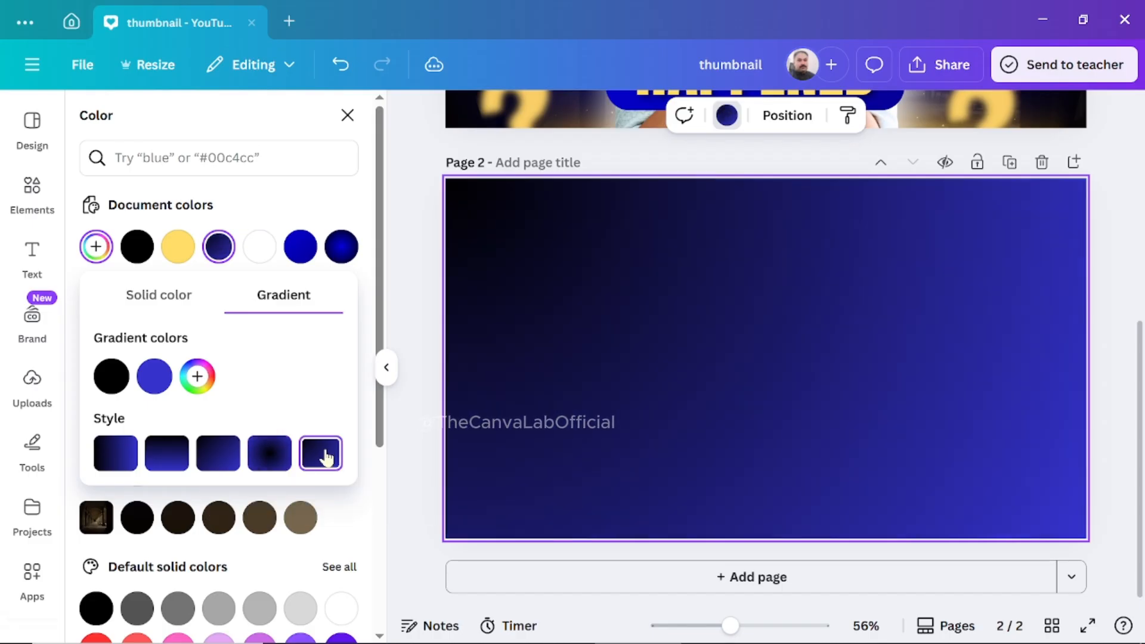
{"action": "left_click", "coordinate": [264, 460]}
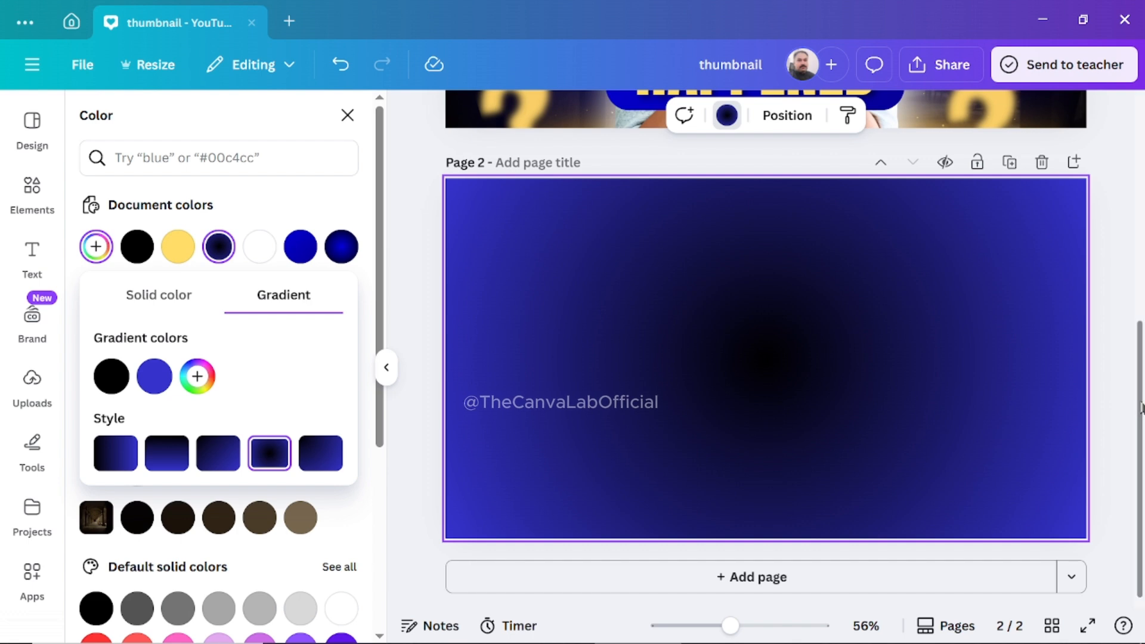
Reorder the radial gradient's colors so that blue #3533cd comes first and black second
{"action": "left_click_drag", "start_coordinate": [1135, 400], "coordinate": [774, 388]}
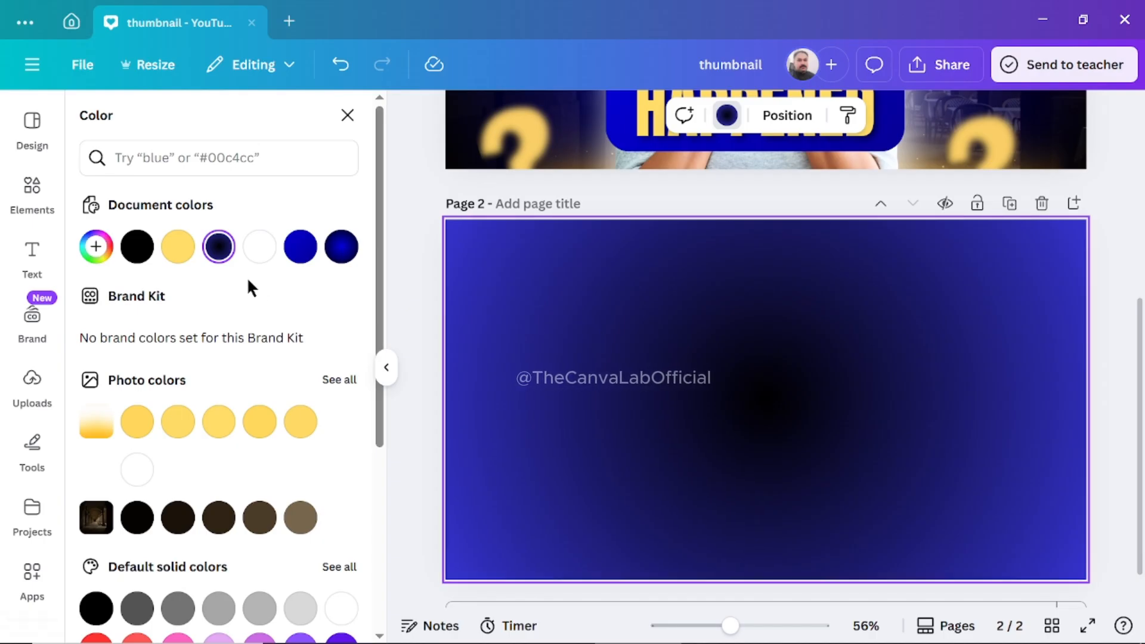
{"action": "left_click", "coordinate": [97, 263]}
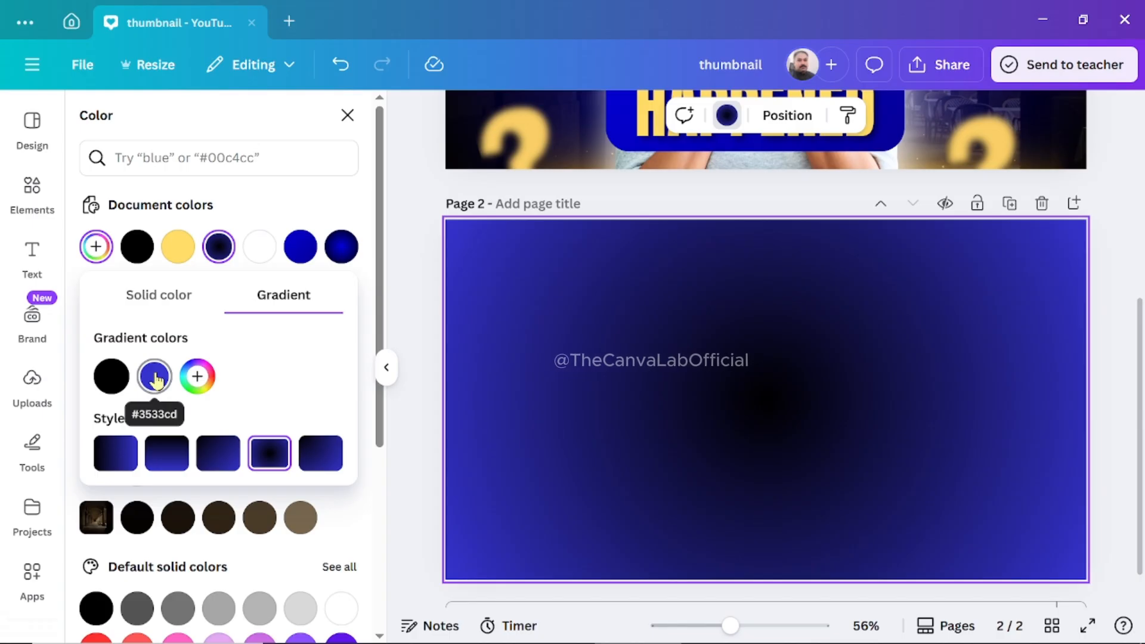
{"action": "left_click_drag", "start_coordinate": [157, 380], "coordinate": [190, 387]}
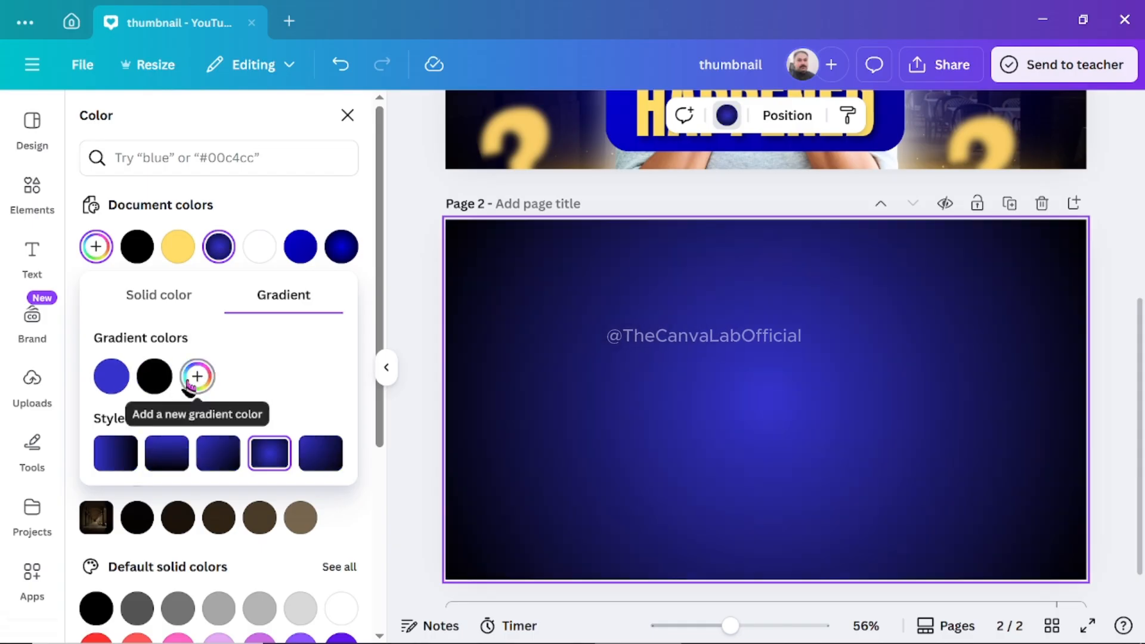
Add a heading to page 2 with the text WHAT
{"action": "left_click", "coordinate": [32, 254]}
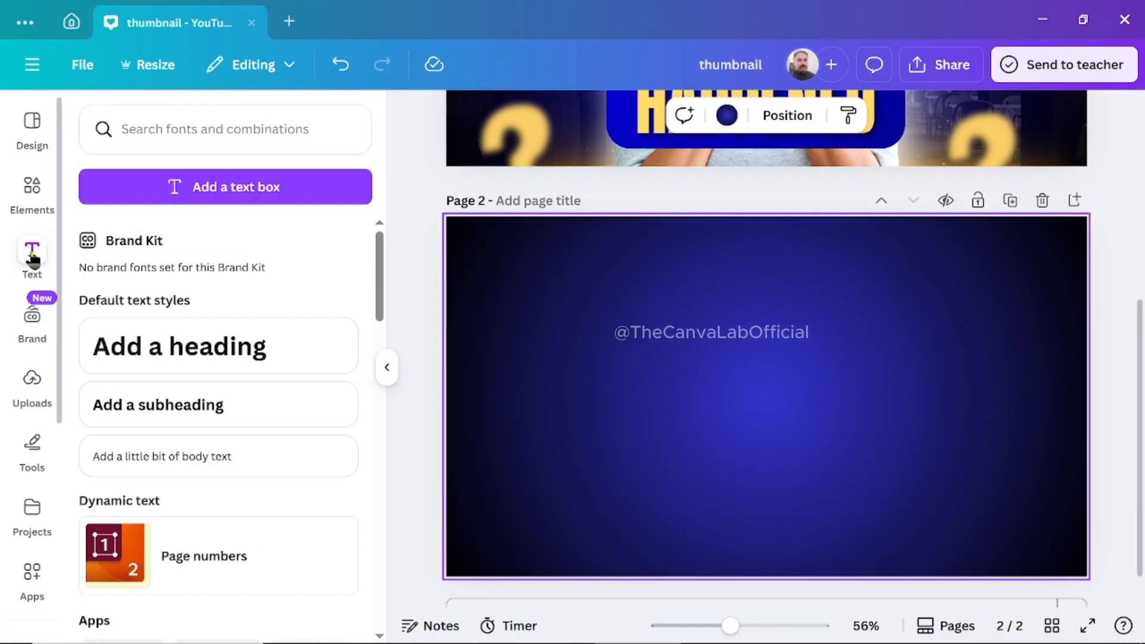
{"action": "left_click", "coordinate": [190, 352]}
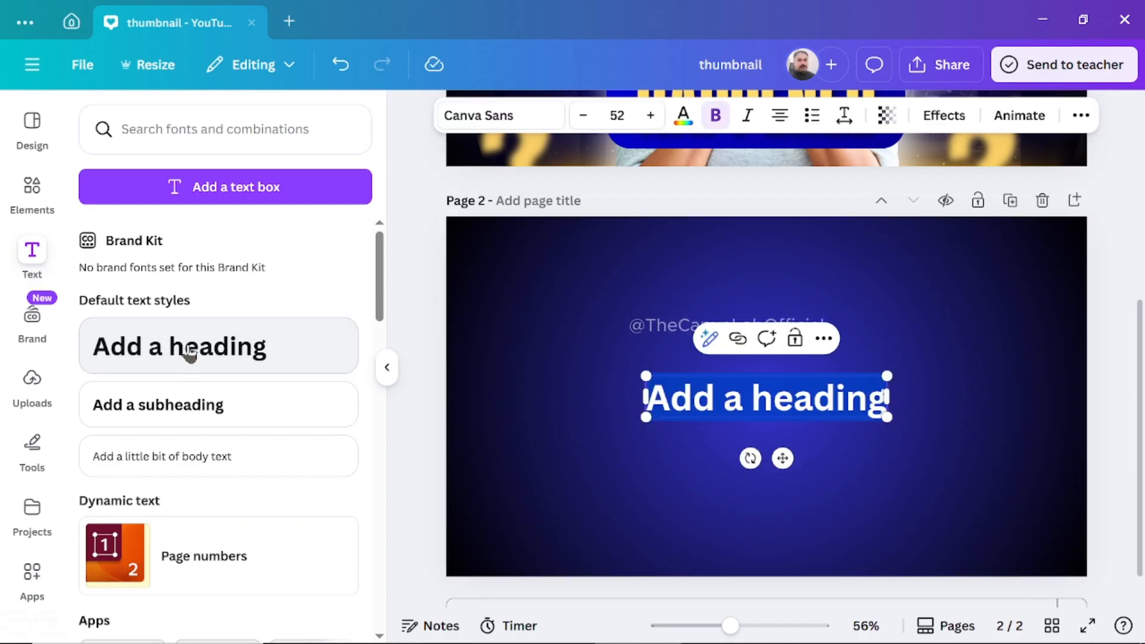
{"action": "type", "text": "WHA"}
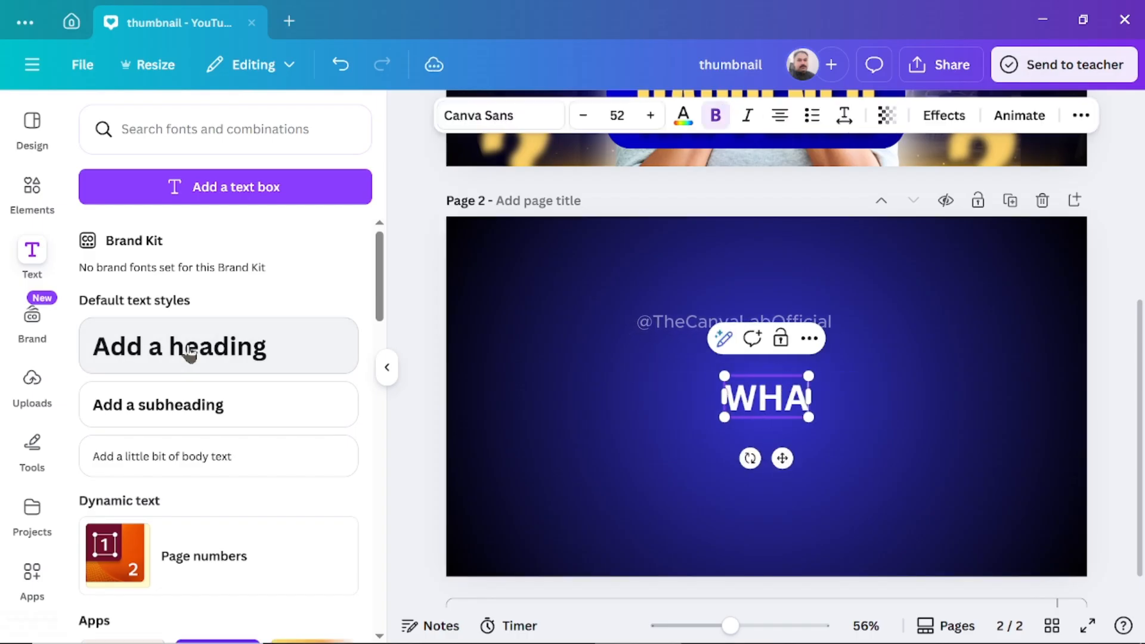
{"action": "type", "text": "T"}
{"action": "key", "text": "Escape"}
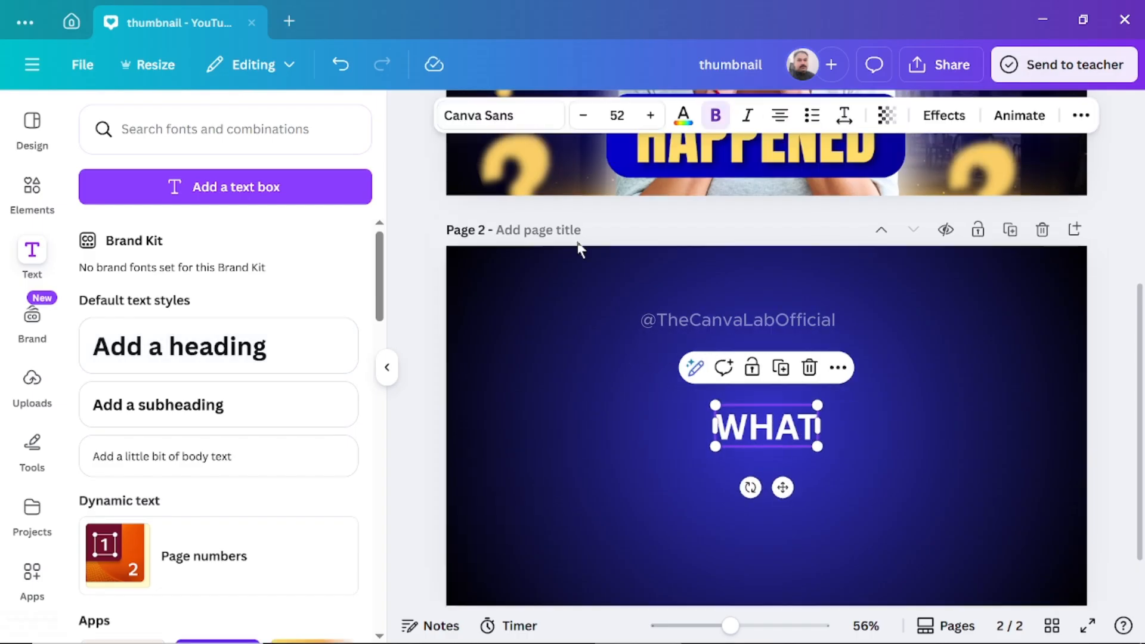
Set the WHAT heading to the Anton font at size 103 and move it to page 2's upper-left area
{"action": "left_click", "coordinate": [526, 121]}
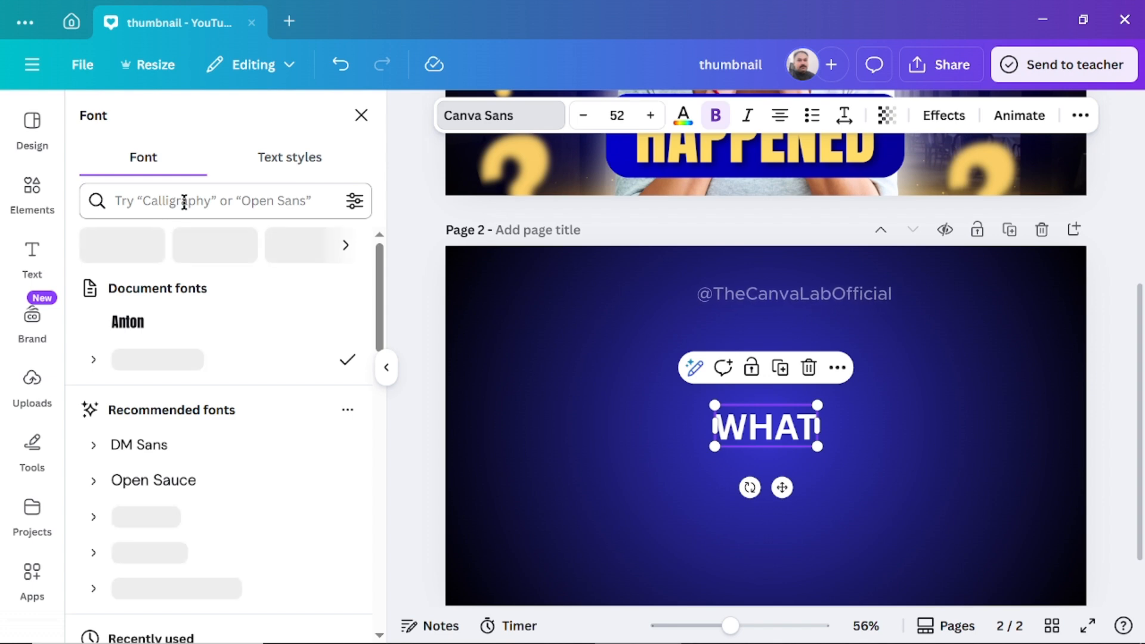
{"action": "left_click", "coordinate": [134, 332]}
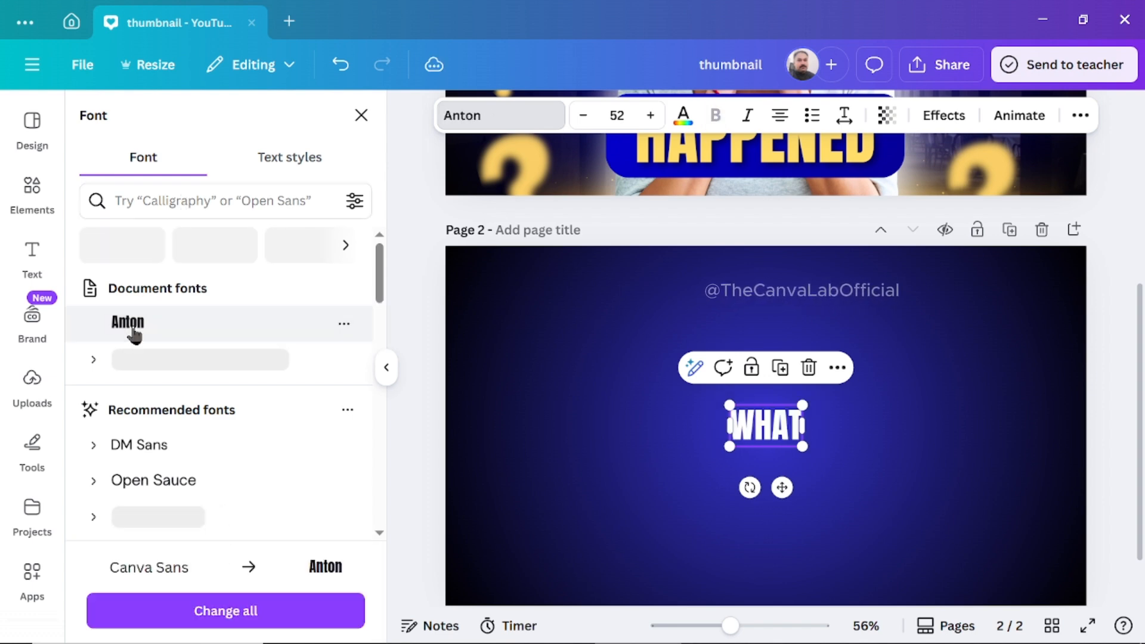
{"action": "left_click", "coordinate": [620, 115]}
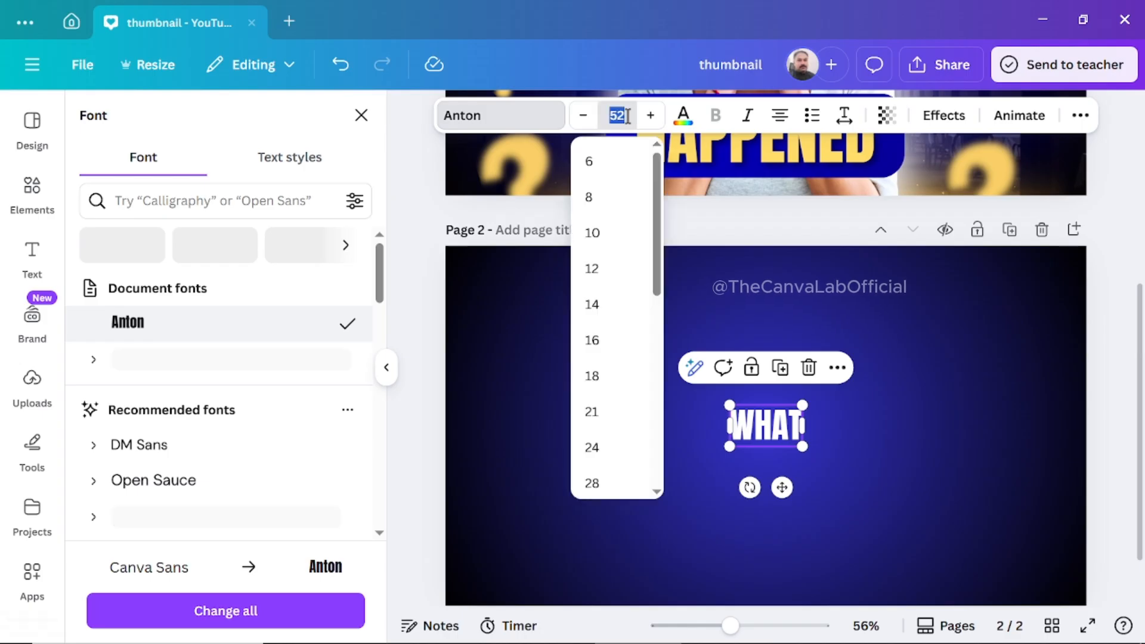
{"action": "type", "text": "103"}
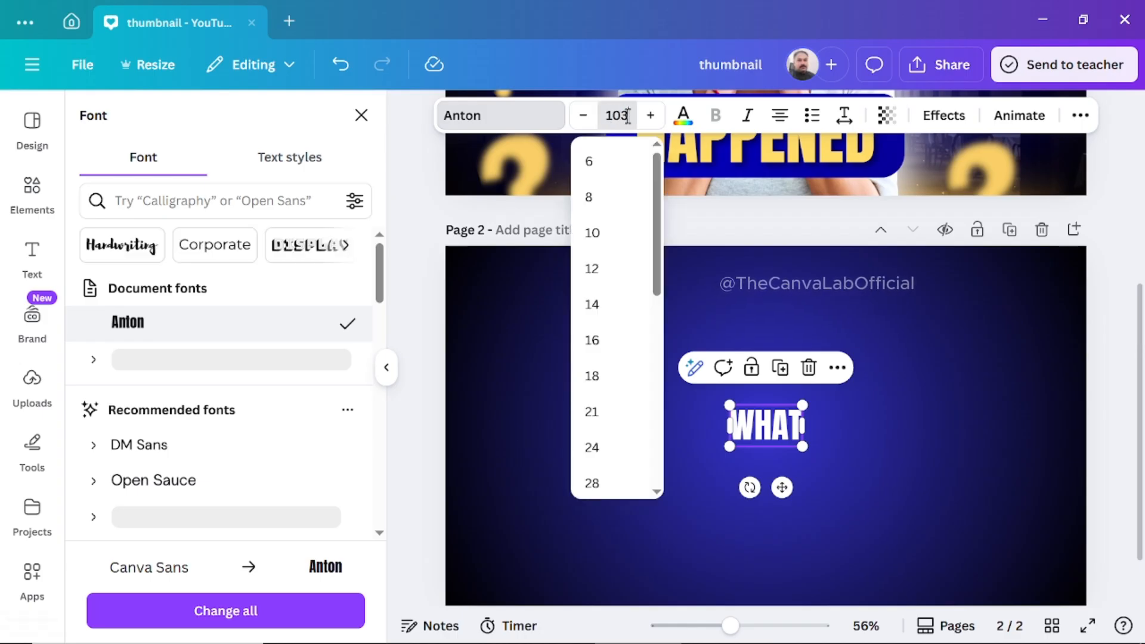
{"action": "key", "text": "Return"}
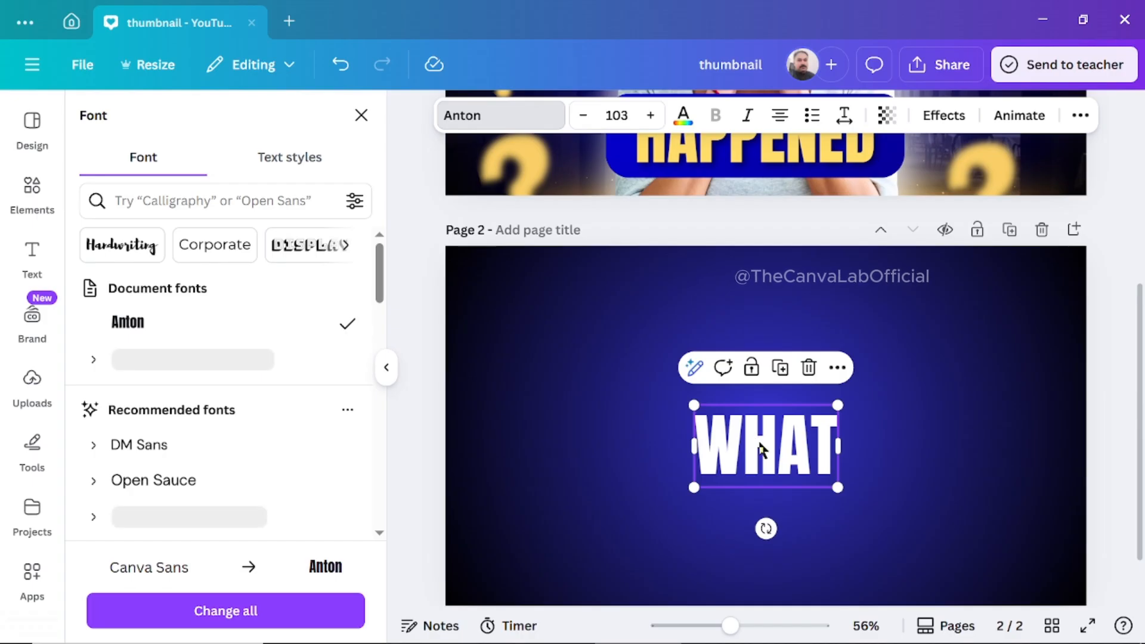
{"action": "left_click_drag", "start_coordinate": [757, 448], "coordinate": [569, 356]}
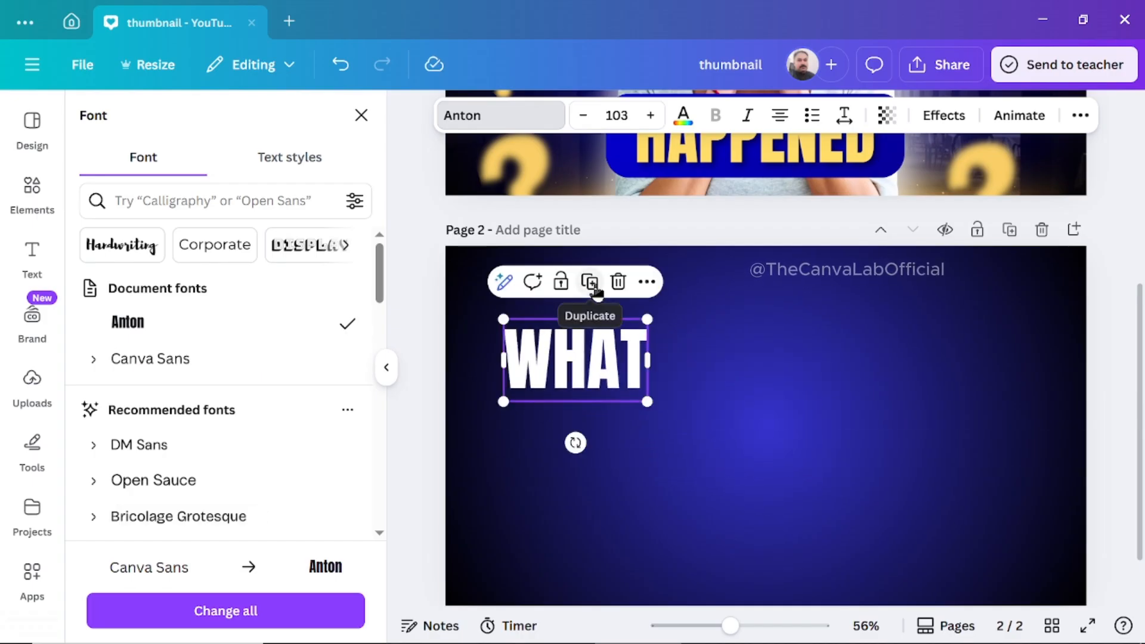
Duplicate the WHAT heading on page 2, place the copy level with it in the upper-right area, and change its text to REALLY
{"action": "left_click", "coordinate": [593, 283]}
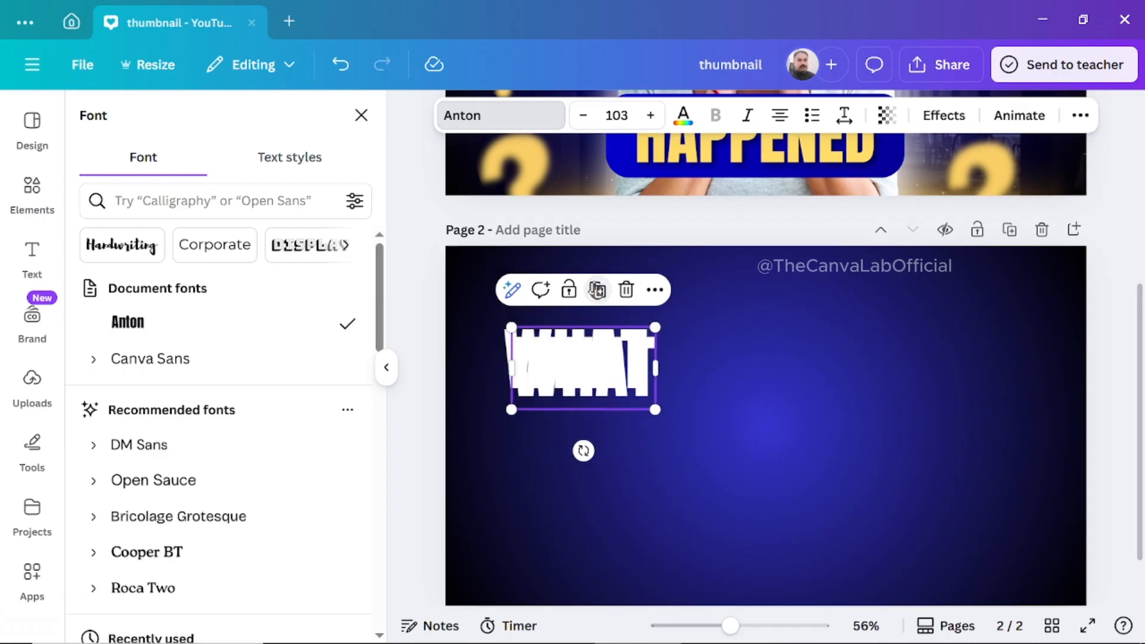
{"action": "left_click_drag", "start_coordinate": [597, 367], "coordinate": [959, 360]}
{"action": "double_click", "coordinate": [959, 361]}
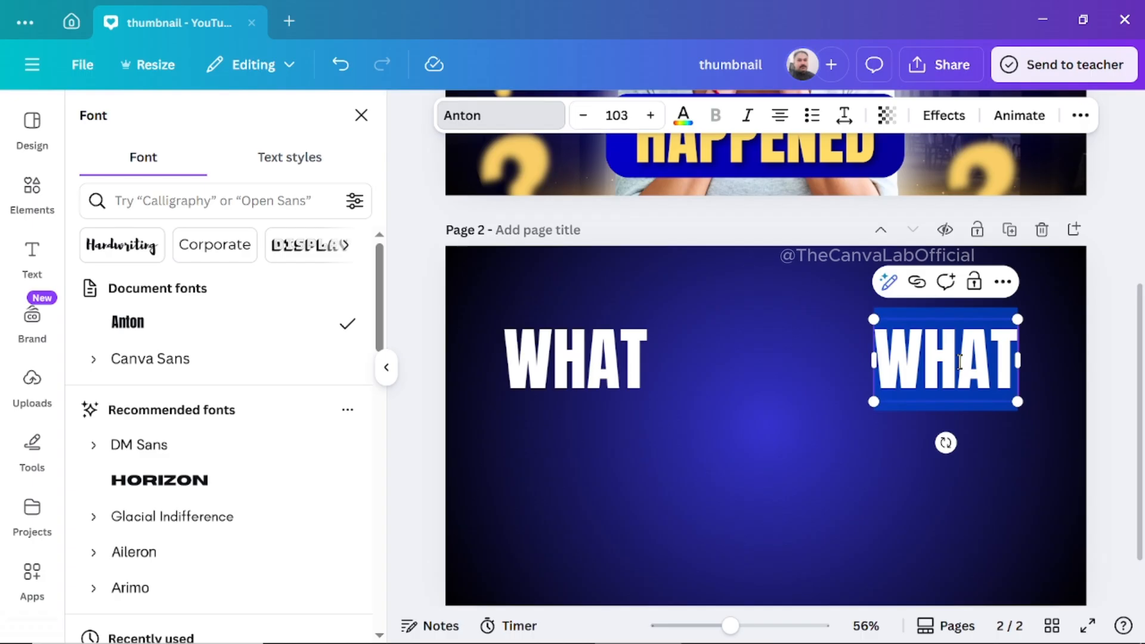
{"action": "type", "text": "REALL"}
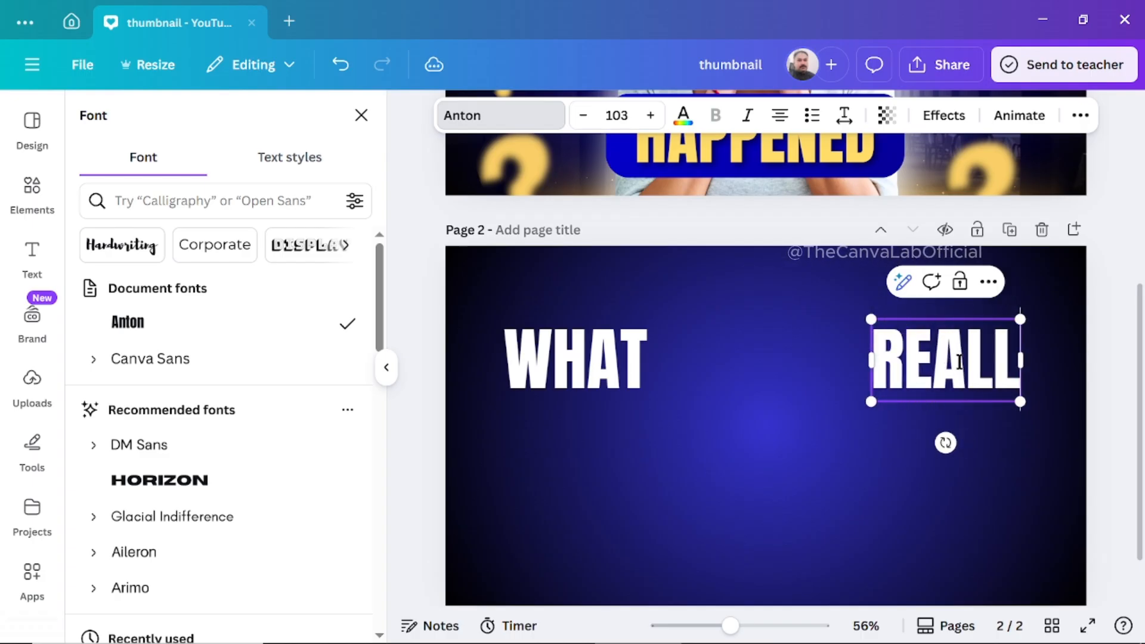
{"action": "type", "text": "Y"}
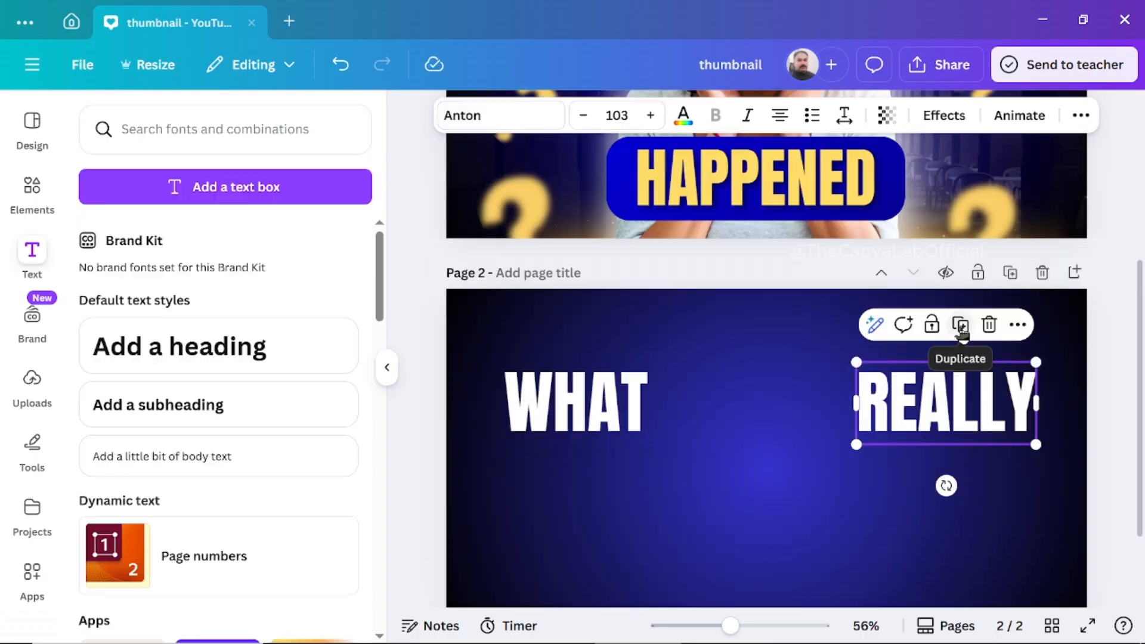
Duplicate the REALLY heading, move the copy to the lower center of page 2, and change its text to HAPPENED
{"action": "left_click", "coordinate": [961, 330]}
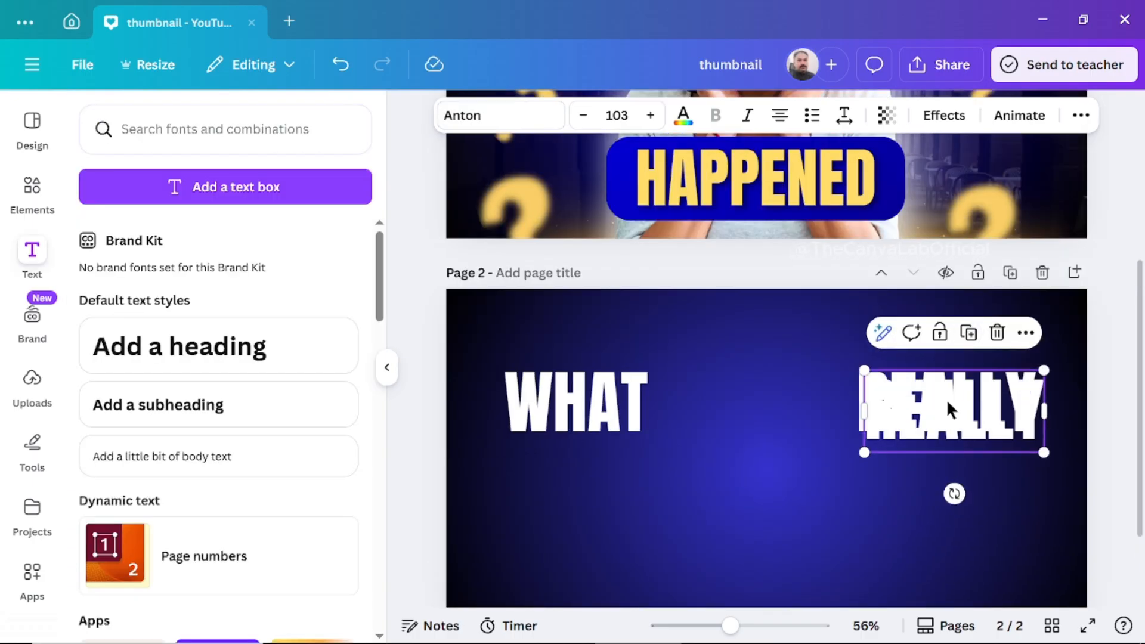
{"action": "left_click_drag", "start_coordinate": [948, 409], "coordinate": [761, 542]}
{"action": "double_click", "coordinate": [744, 441]}
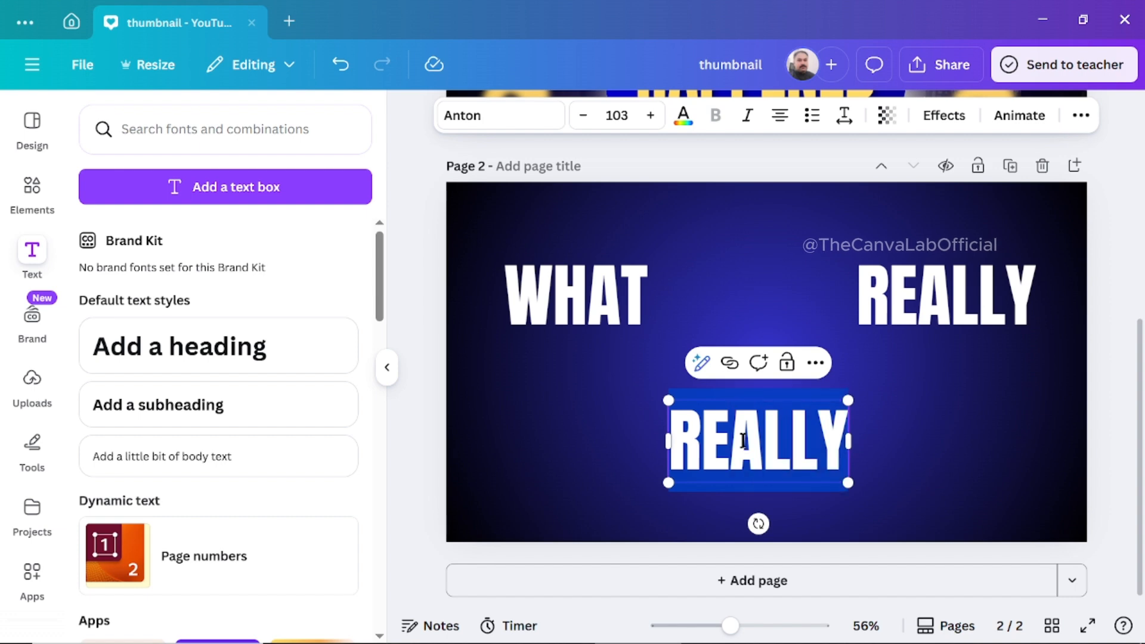
{"action": "type", "text": "HAPPE"}
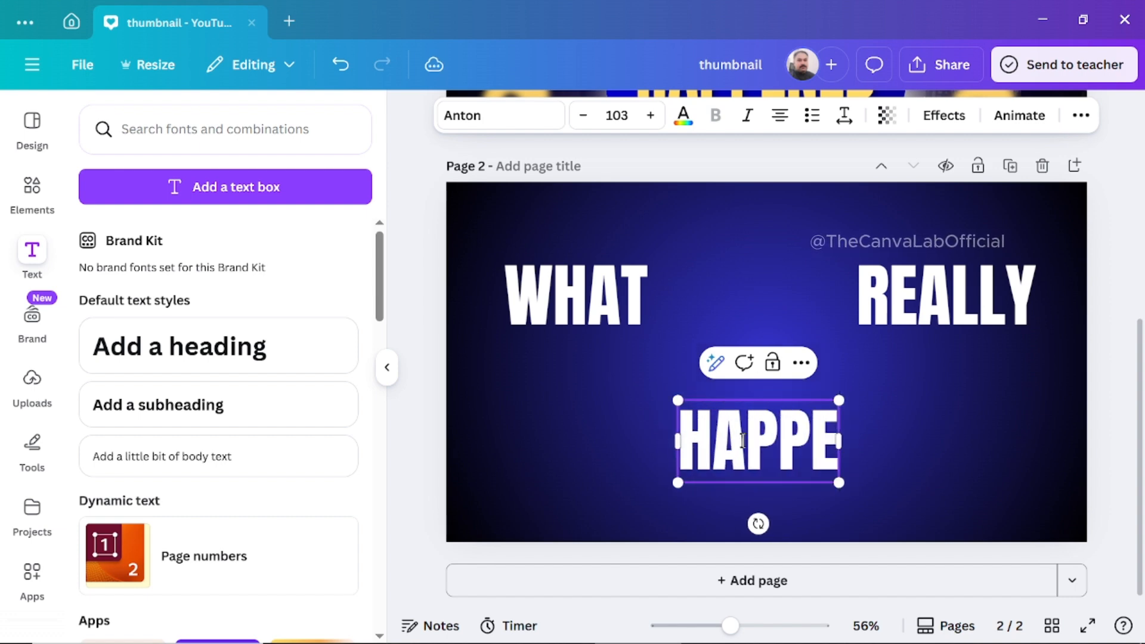
{"action": "type", "text": "NED"}
{"action": "key", "text": "BackSpace"}
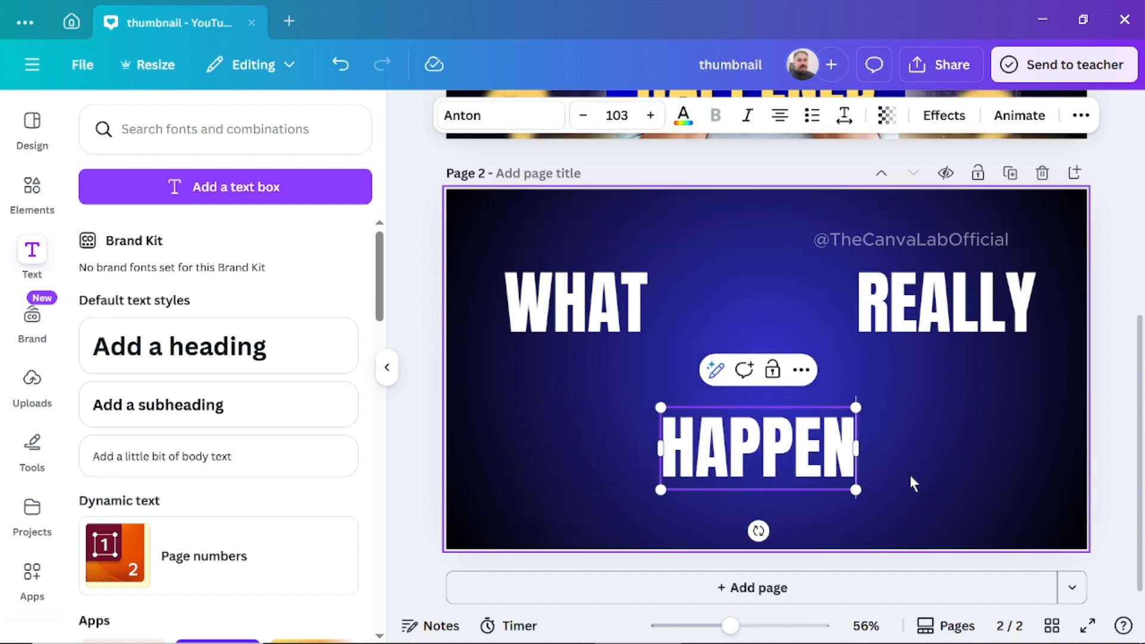
{"action": "type", "text": "ED"}
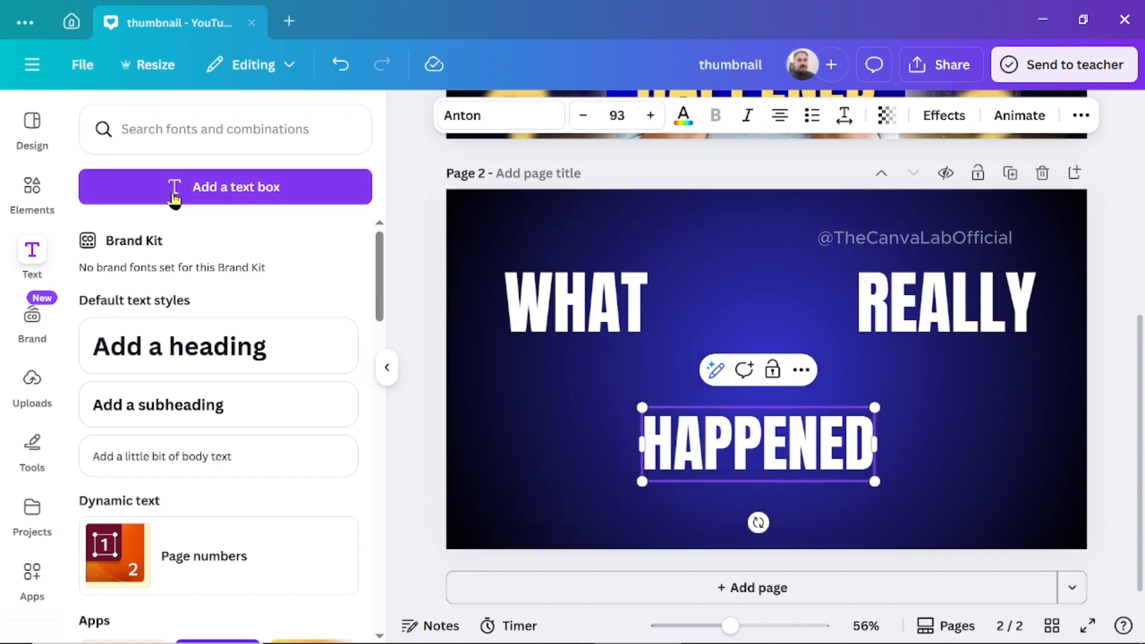
Search photos for SHOCKED GIRL and add the photo of the surprised woman on a pink background to page 2
{"action": "left_click", "coordinate": [31, 191]}
{"action": "left_click", "coordinate": [138, 129]}
{"action": "type", "text": "SHOCKED GIRL"}
{"action": "key", "text": "Return"}
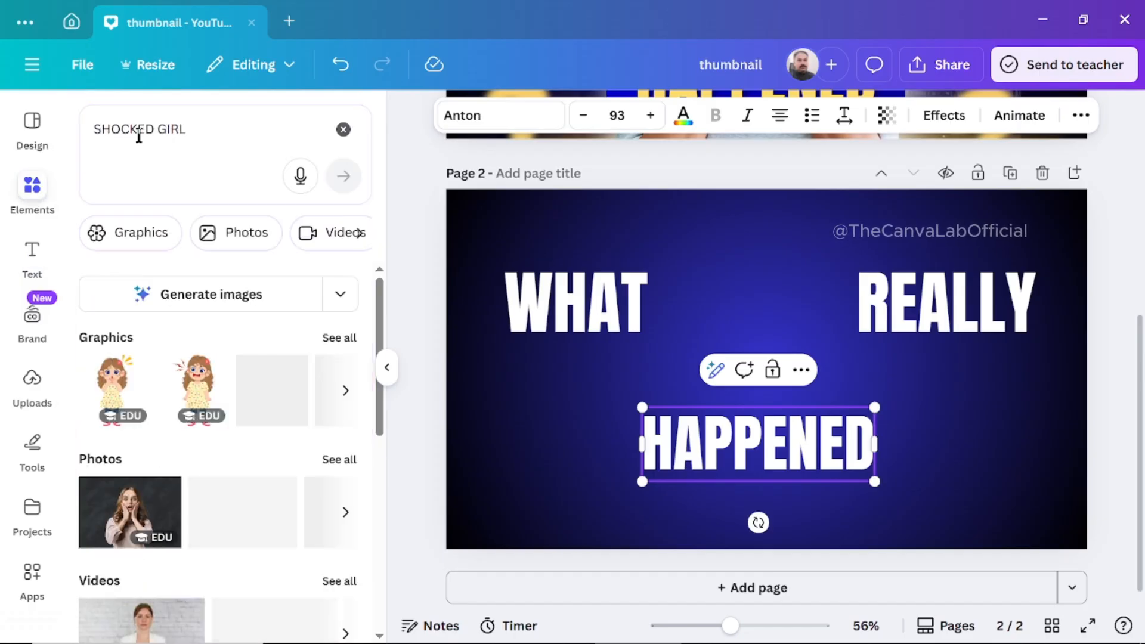
{"action": "left_click", "coordinate": [337, 461]}
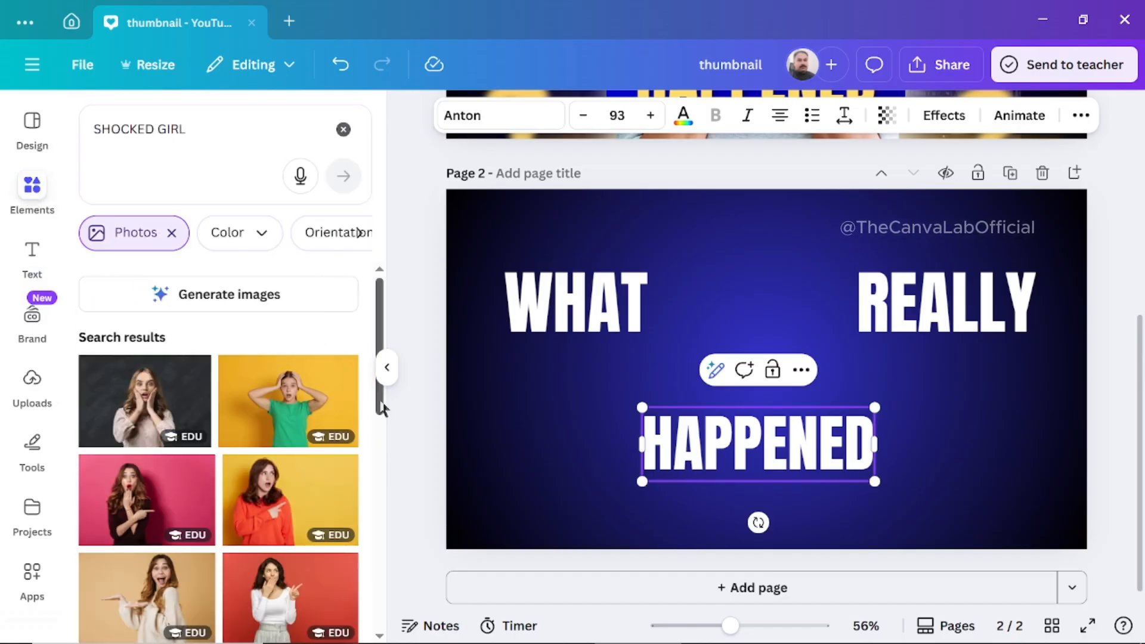
{"action": "left_click_drag", "start_coordinate": [382, 409], "coordinate": [391, 440]}
{"action": "left_click", "coordinate": [138, 408]}
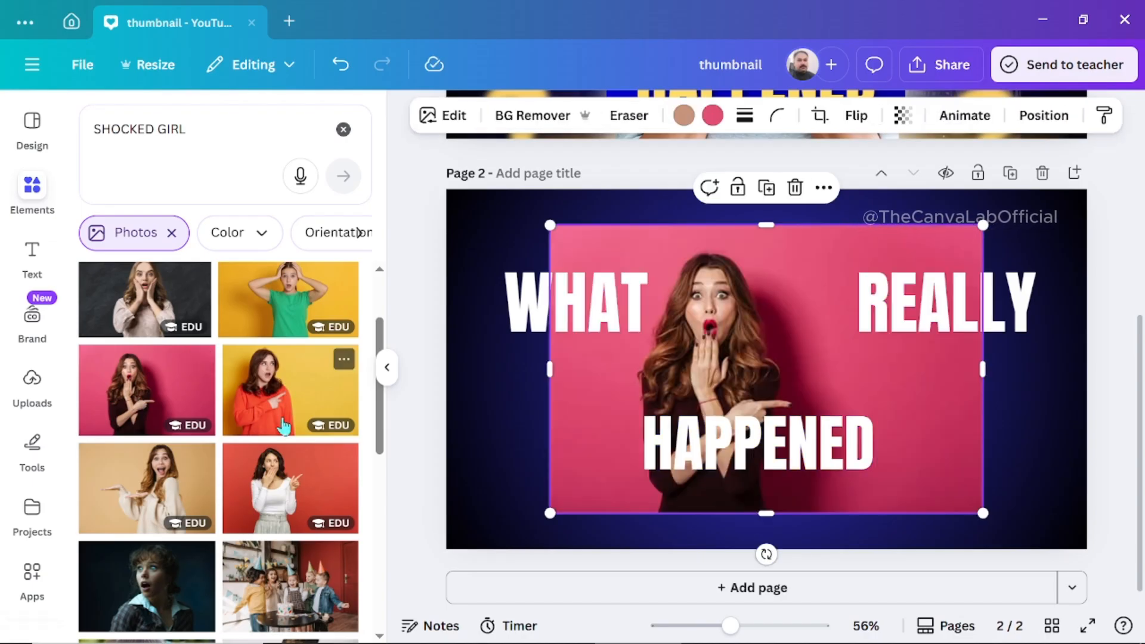
Generate AI images from the SHOCKED GIRL search to see alternatives to the stock photos
{"action": "scroll", "coordinate": [381, 434], "scroll_direction": "up", "scroll_amount": 3}
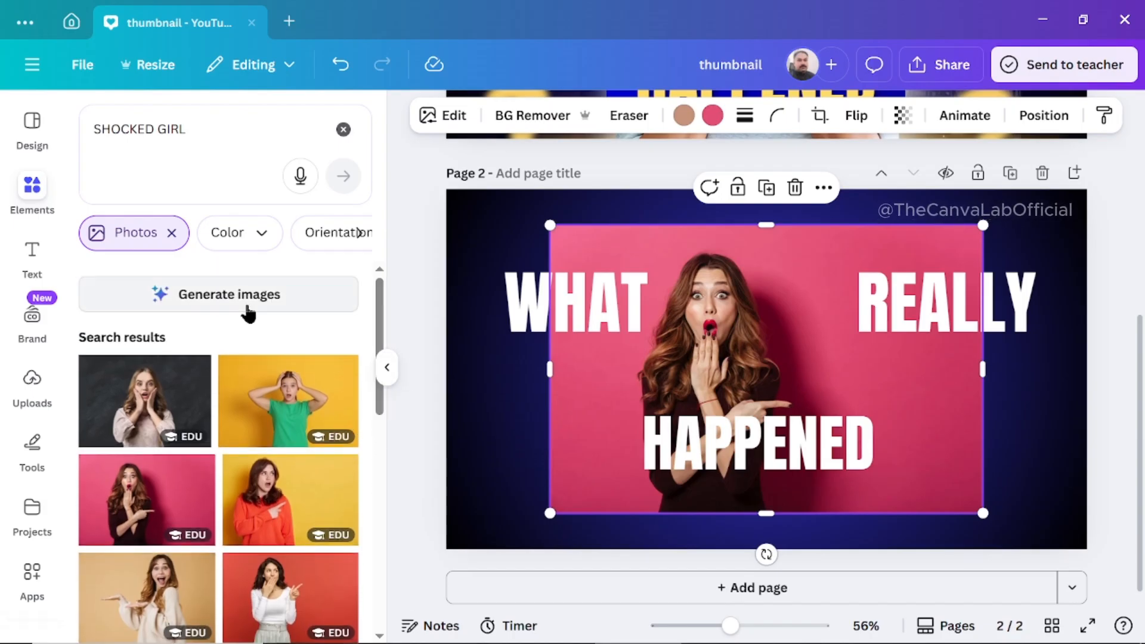
{"action": "left_click", "coordinate": [230, 299]}
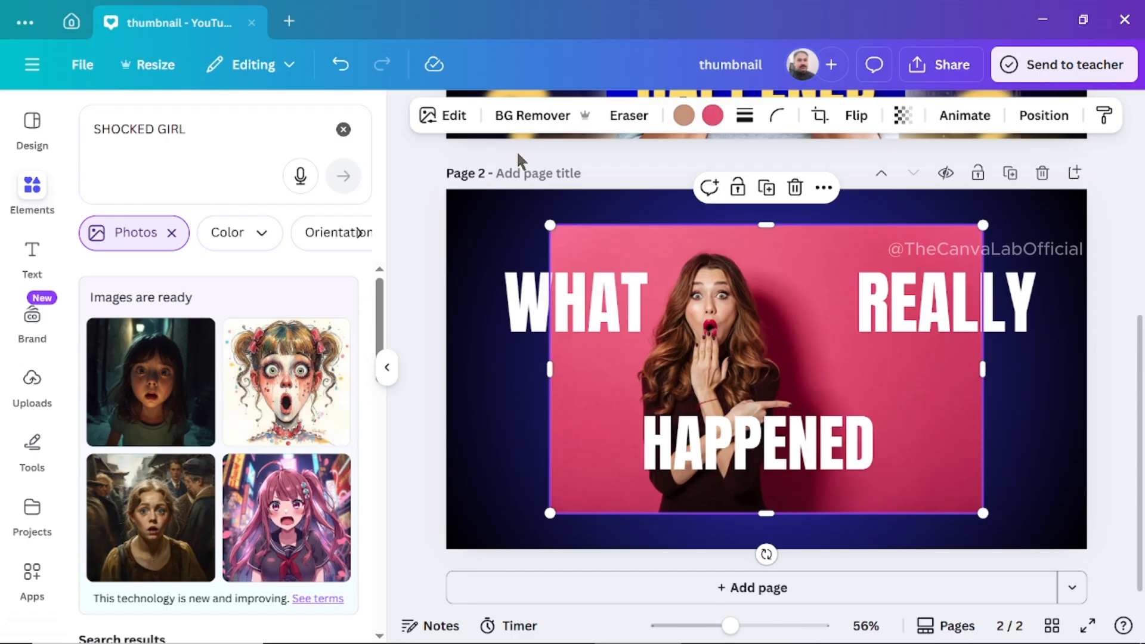
Remove the pink background from the woman's photo, then enlarge the cutout and align its lower edge with page 2's
{"action": "left_click", "coordinate": [532, 117]}
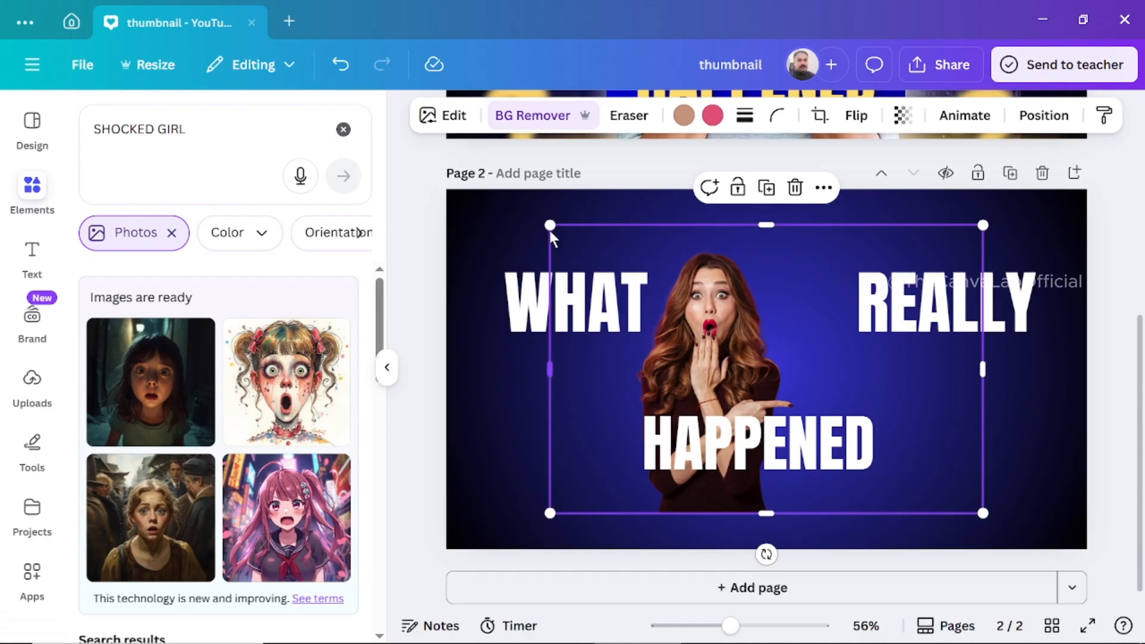
{"action": "left_click_drag", "start_coordinate": [549, 221], "coordinate": [482, 179]}
{"action": "left_click_drag", "start_coordinate": [697, 319], "coordinate": [774, 358]}
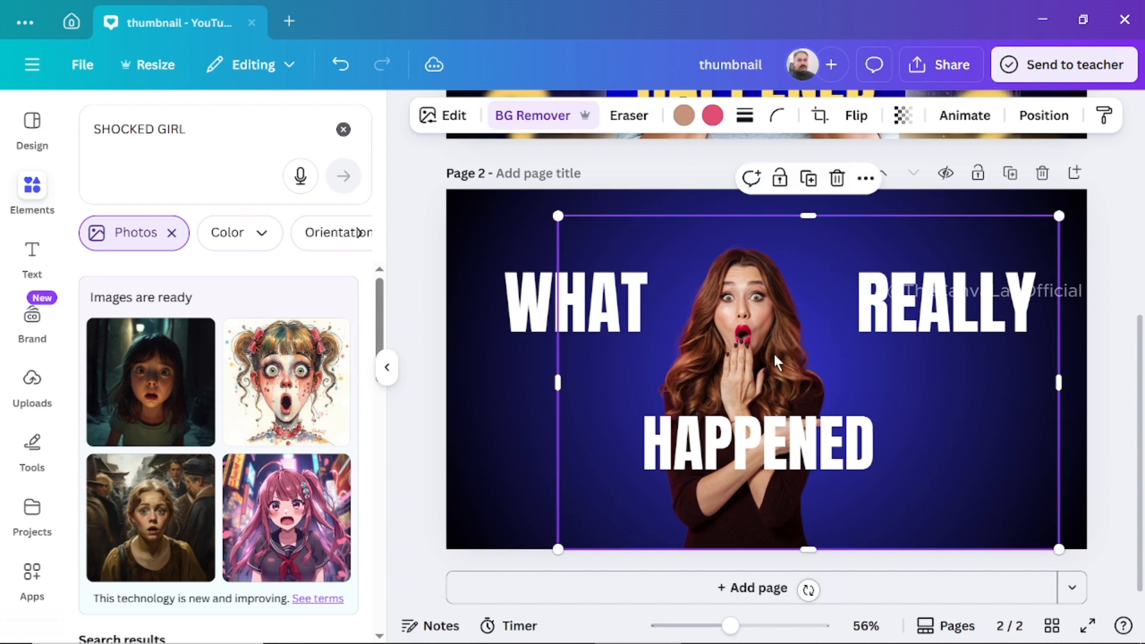
Move the HAPPENED heading down to page 2's lower edge, in front of the woman
{"action": "left_click", "coordinate": [417, 288]}
{"action": "left_click", "coordinate": [744, 457]}
{"action": "left_click_drag", "start_coordinate": [745, 457], "coordinate": [726, 520]}
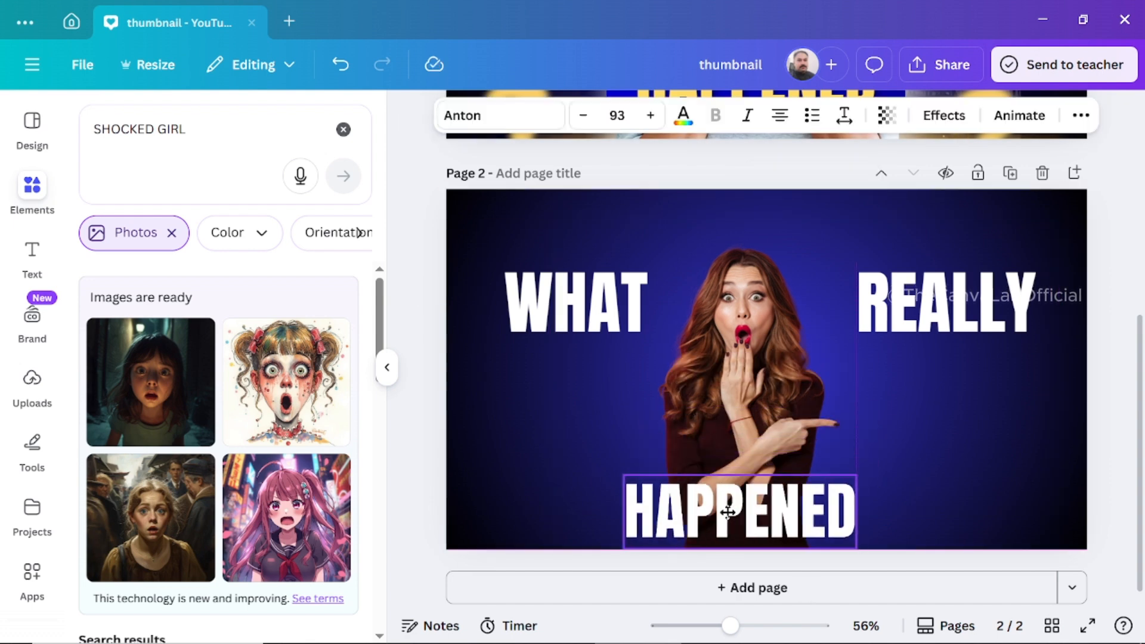
Enlarge the woman cutout to page 2's full height with its empty sides trimmed, centered between WHAT and REALLY
{"action": "left_click", "coordinate": [674, 405]}
{"action": "left_click_drag", "start_coordinate": [558, 215], "coordinate": [482, 166]}
{"action": "left_click", "coordinate": [417, 412]}
{"action": "left_click_drag", "start_coordinate": [675, 437], "coordinate": [717, 438]}
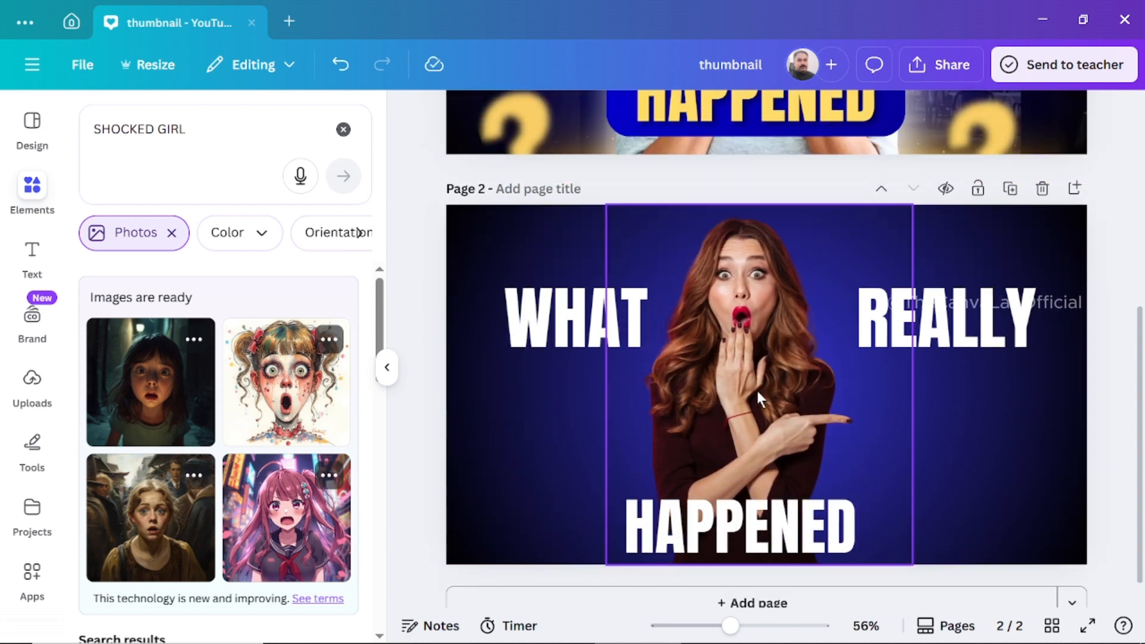
Apply a Glow shadow to the woman cutout and set its color to white #FFFFFF
{"action": "left_click", "coordinate": [757, 391]}
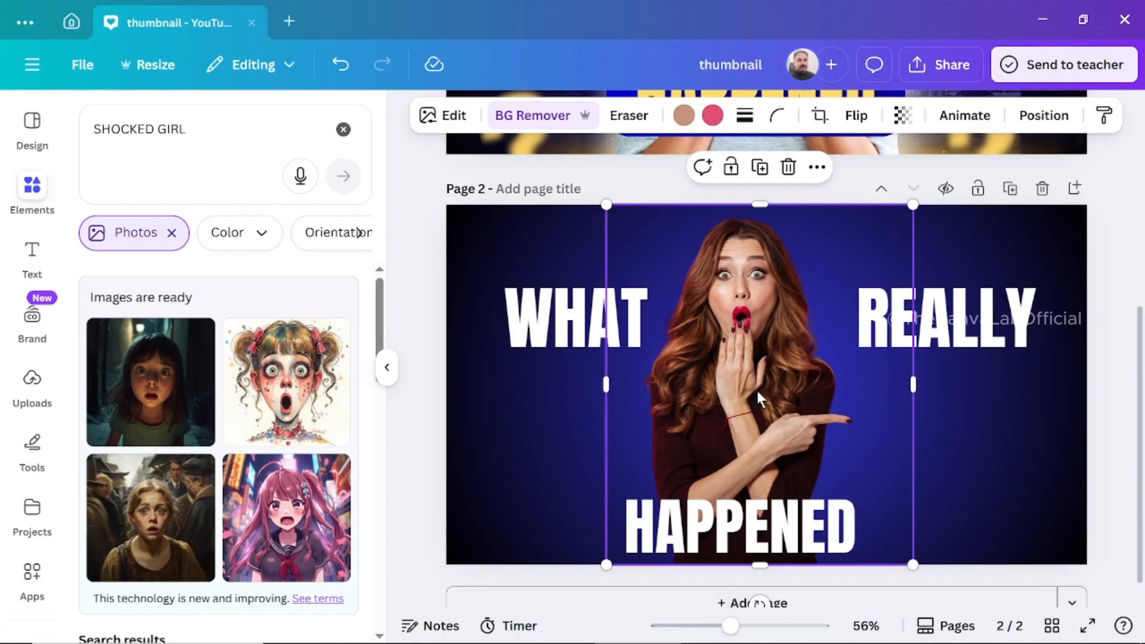
{"action": "left_click", "coordinate": [452, 119]}
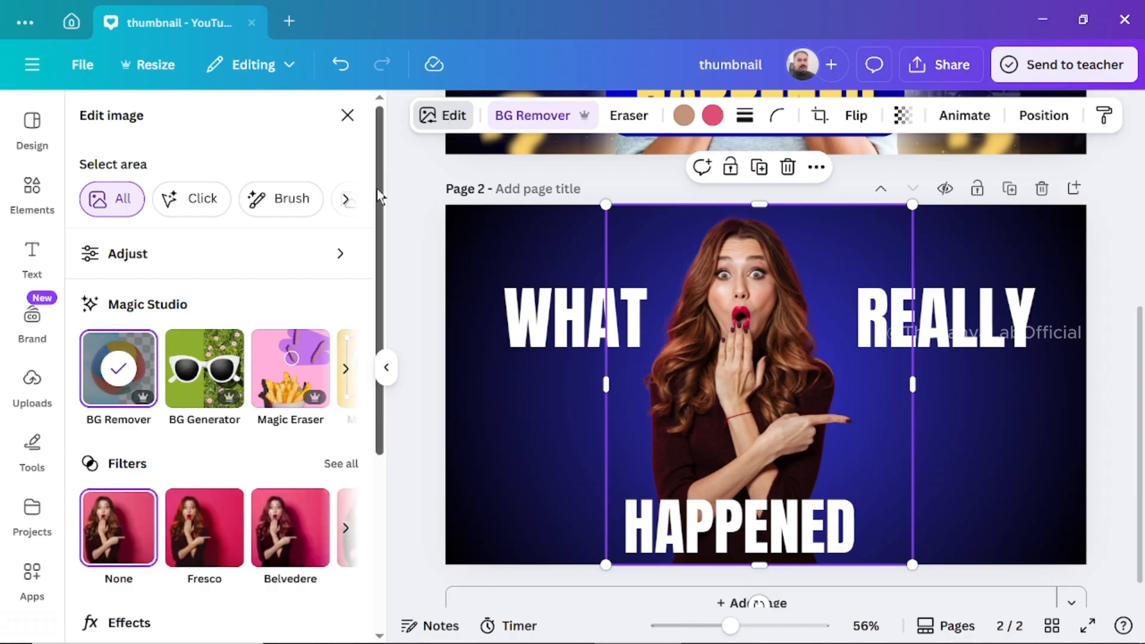
{"action": "scroll", "coordinate": [388, 250], "scroll_direction": "down", "scroll_amount": 4}
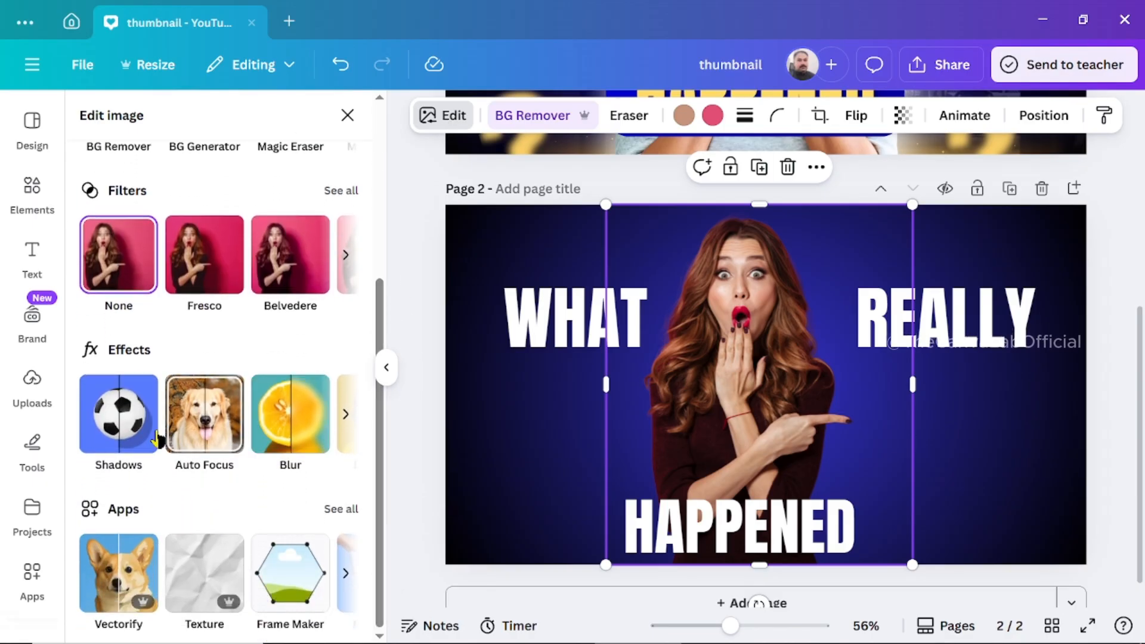
{"action": "left_click", "coordinate": [118, 438]}
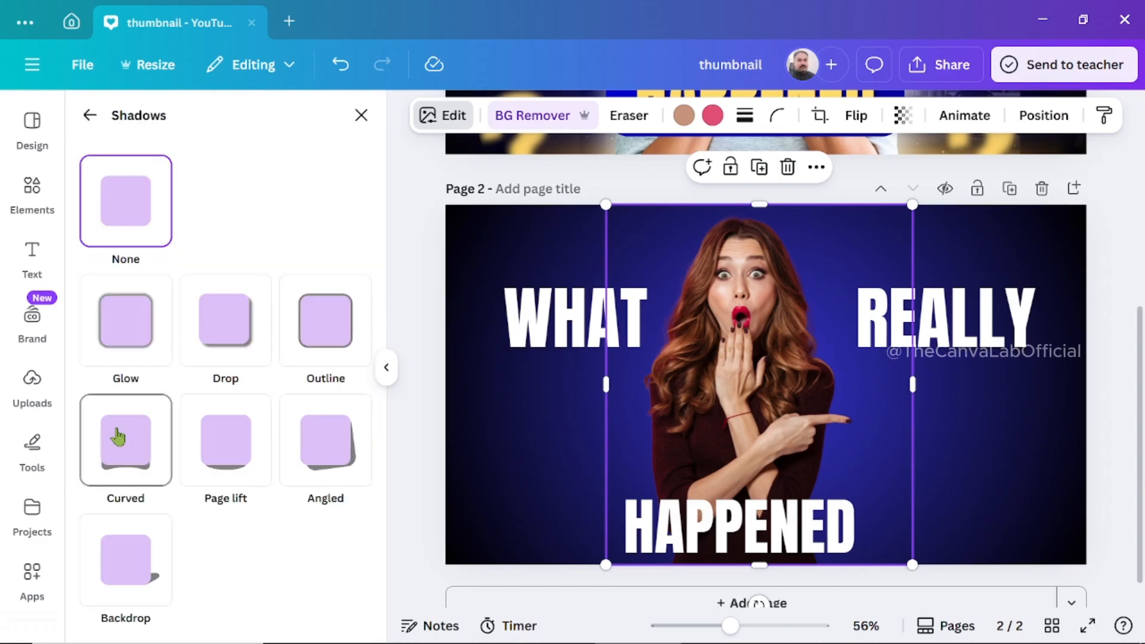
{"action": "left_click", "coordinate": [130, 334]}
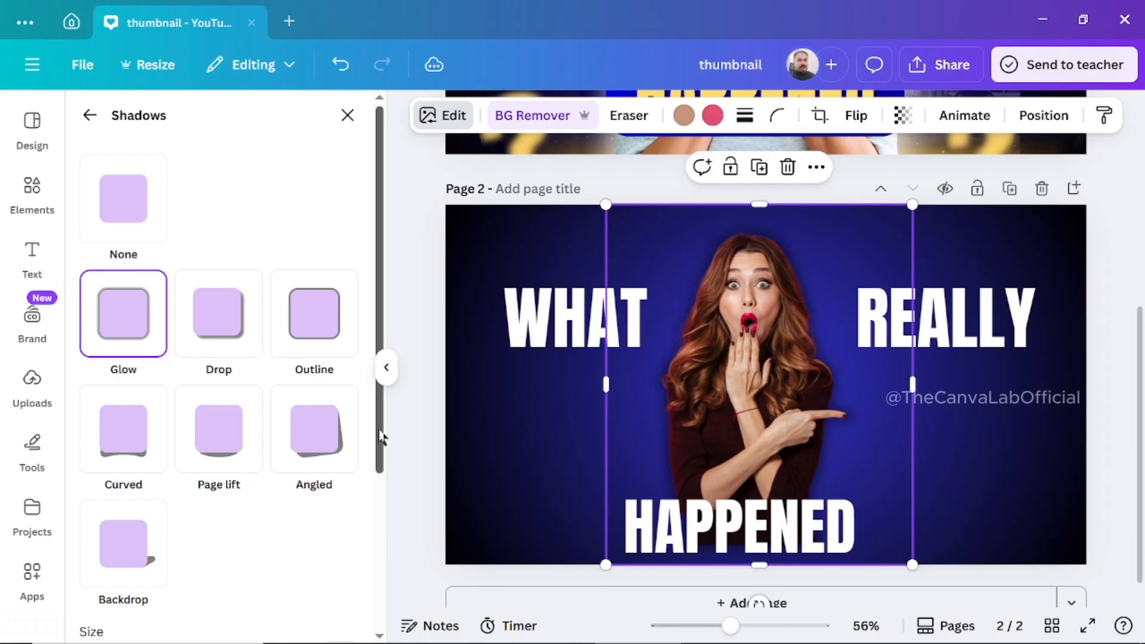
{"action": "left_click_drag", "start_coordinate": [381, 432], "coordinate": [414, 578]}
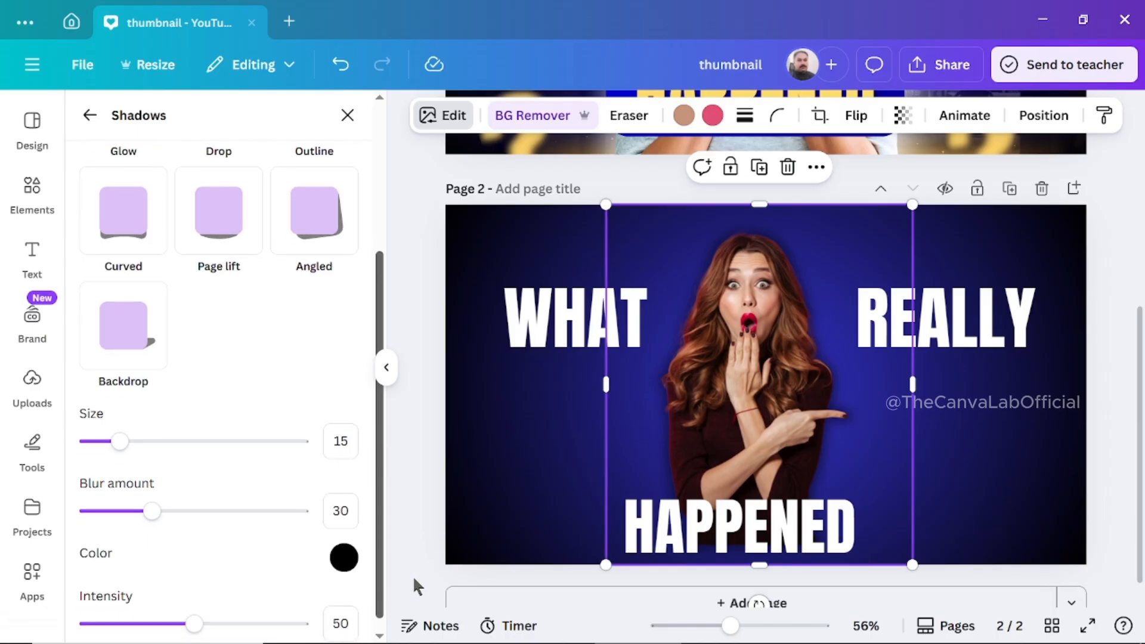
{"action": "left_click", "coordinate": [343, 558]}
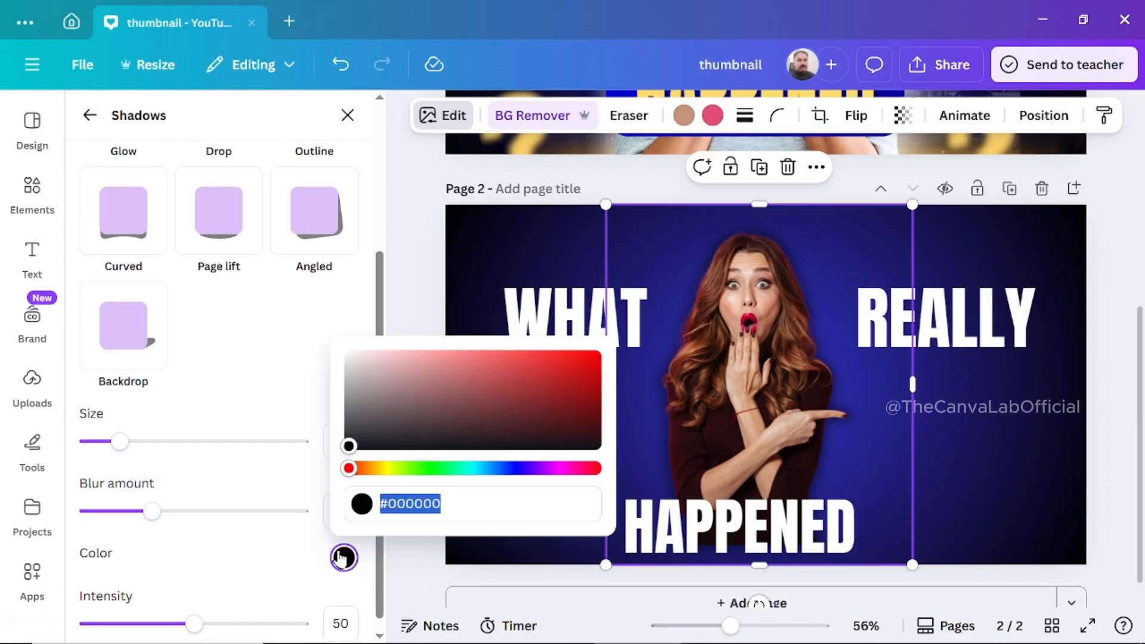
{"action": "left_click_drag", "start_coordinate": [349, 446], "coordinate": [338, 332]}
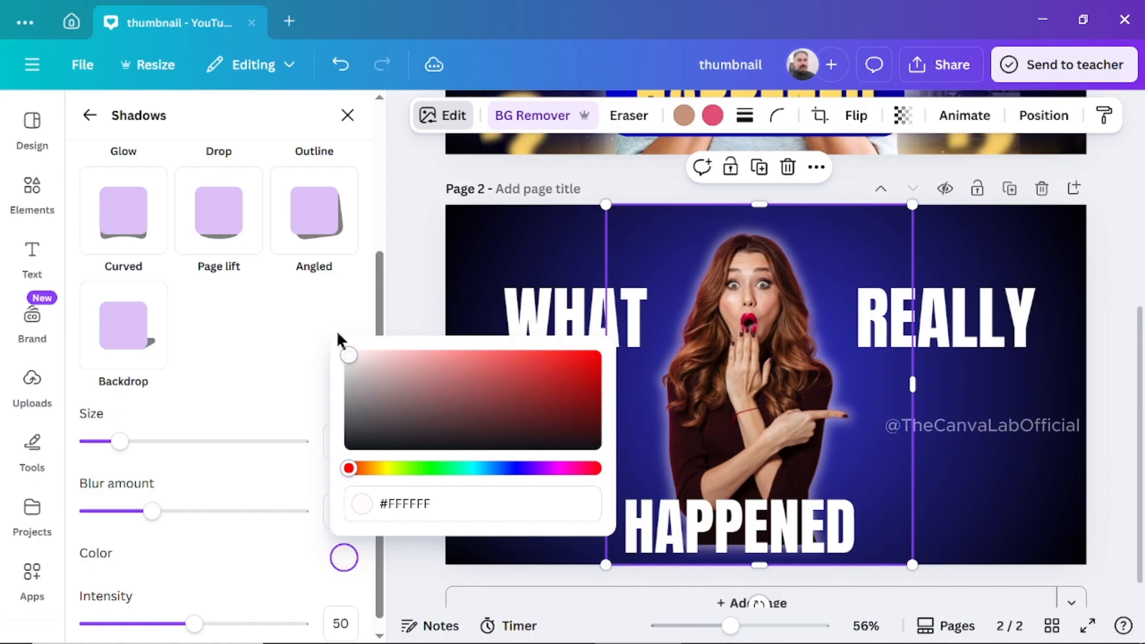
Set the glow's size to 12 and blur amount to 59, then try an intensity of 100 and readjust it
{"action": "left_click", "coordinate": [122, 444]}
{"action": "left_click_drag", "start_coordinate": [150, 454], "coordinate": [114, 448]}
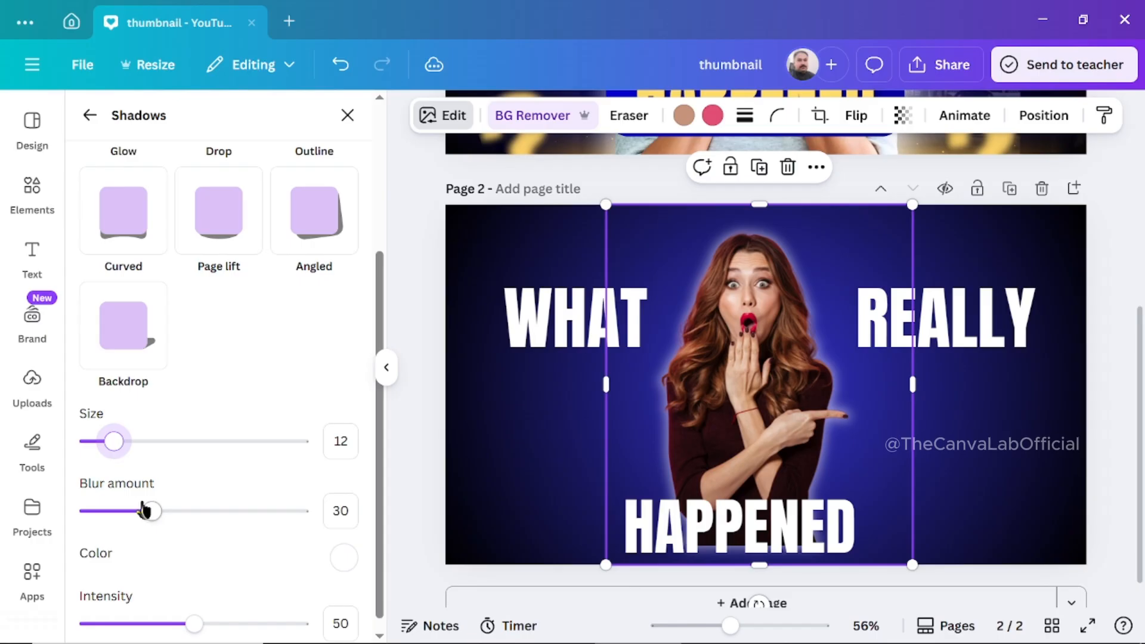
{"action": "left_click_drag", "start_coordinate": [152, 512], "coordinate": [212, 511]}
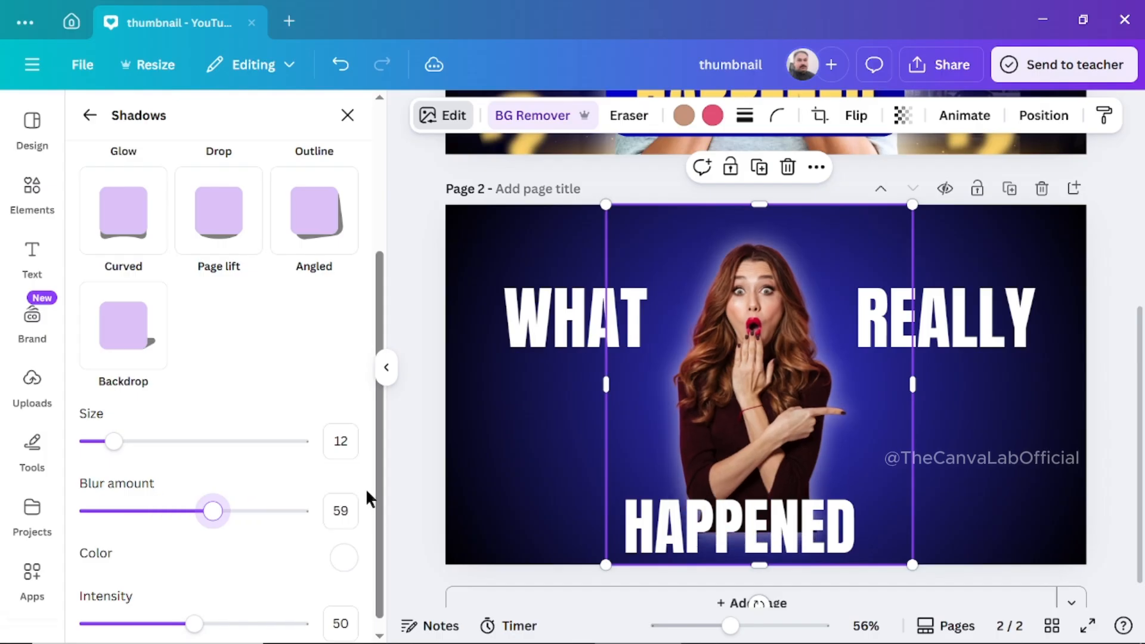
{"action": "left_click_drag", "start_coordinate": [381, 491], "coordinate": [391, 541]}
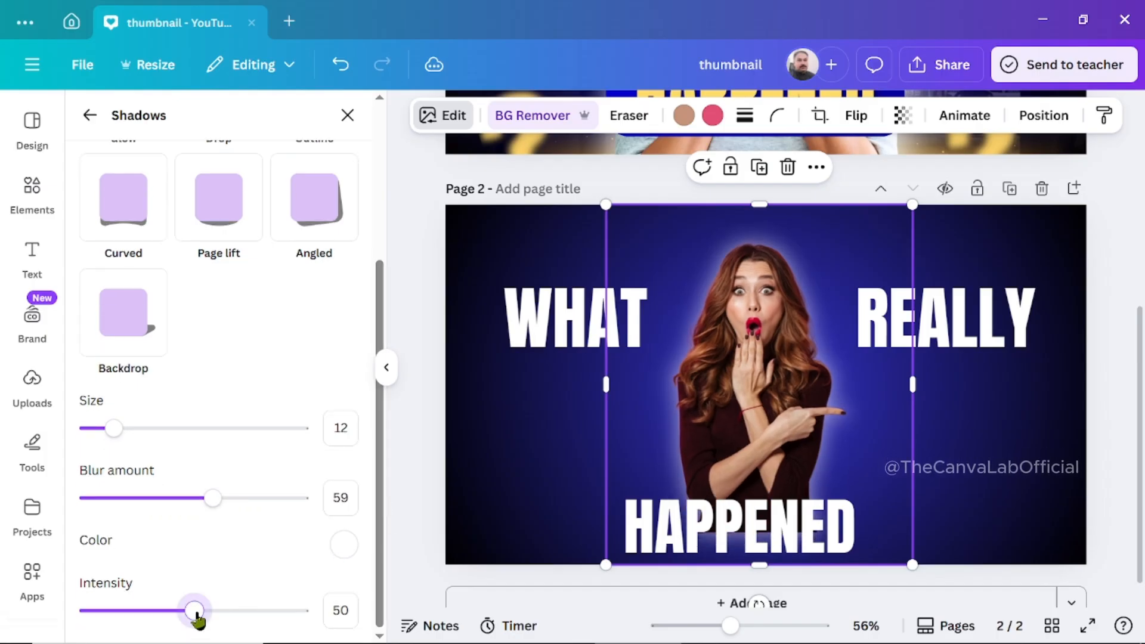
{"action": "left_click_drag", "start_coordinate": [267, 623], "coordinate": [328, 622]}
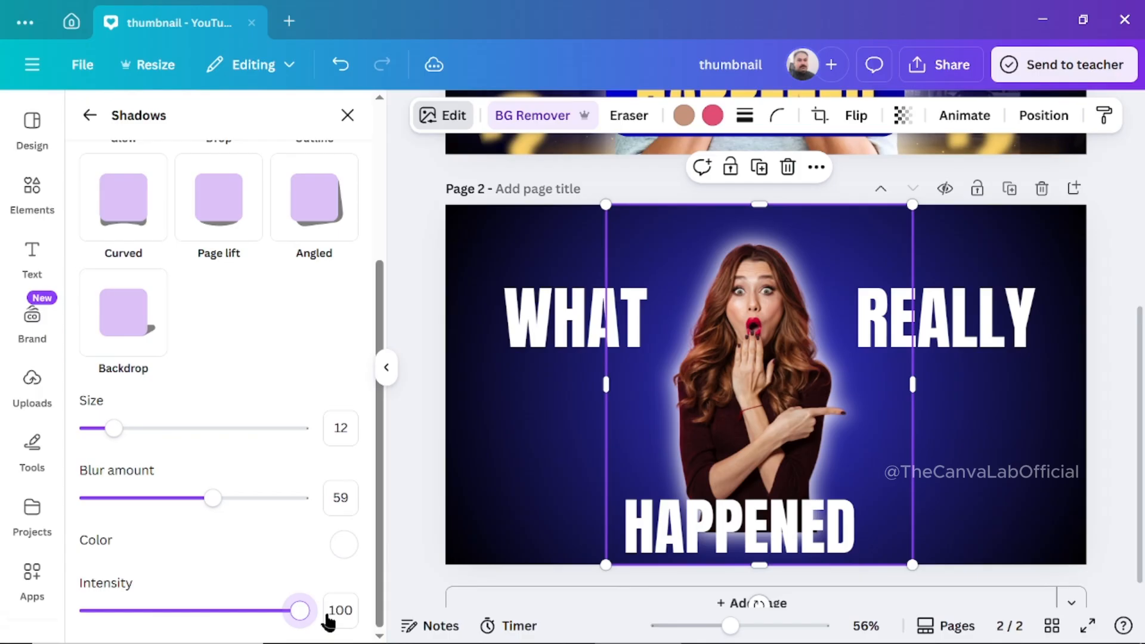
{"action": "left_click_drag", "start_coordinate": [175, 627], "coordinate": [215, 615]}
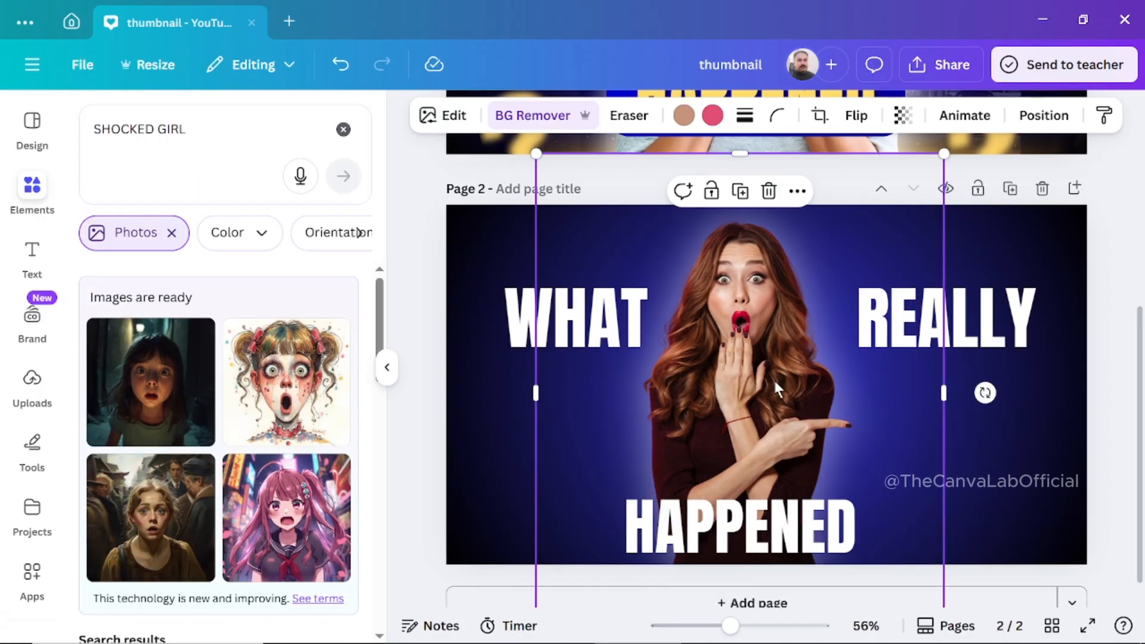
Duplicate the glowing woman cutout and align the copy directly over the original
{"action": "left_click", "coordinate": [741, 195]}
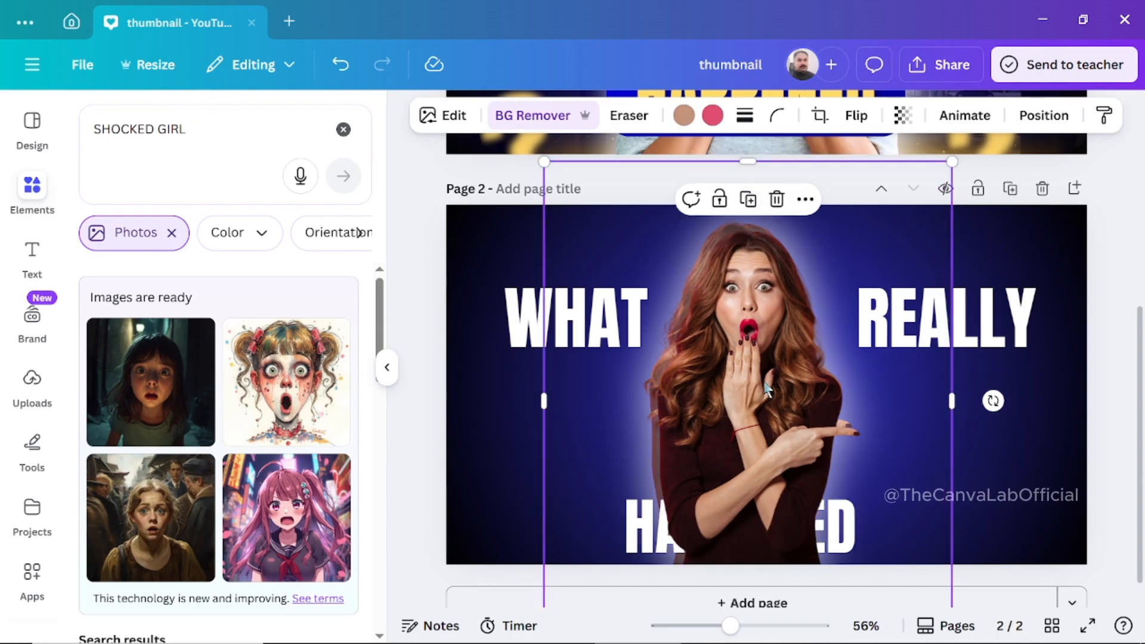
{"action": "left_click_drag", "start_coordinate": [758, 378], "coordinate": [764, 380]}
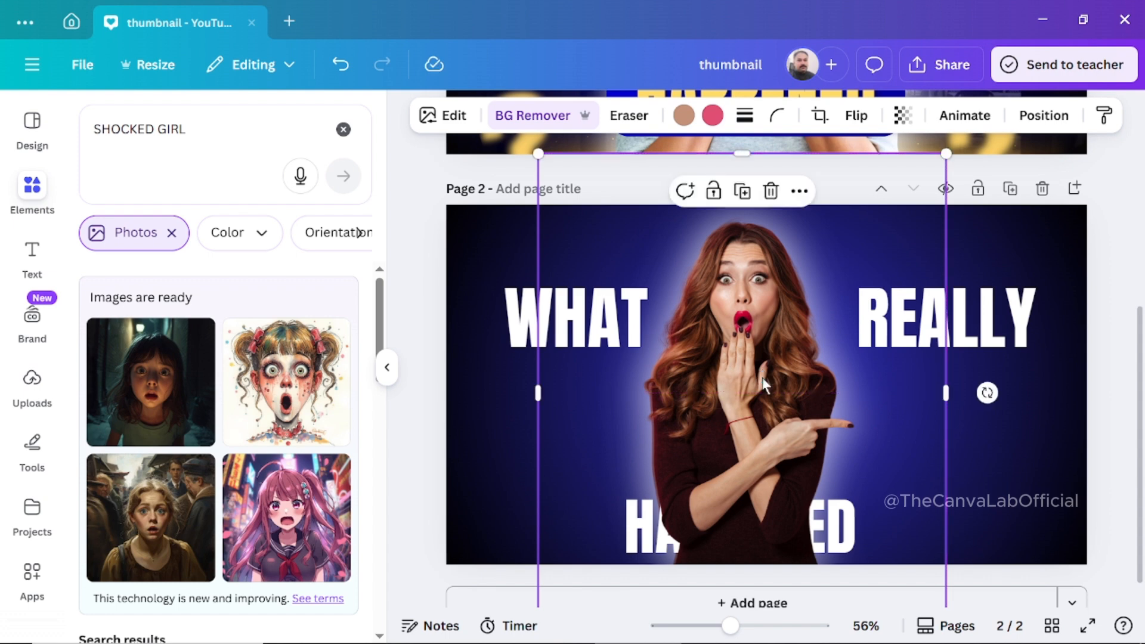
{"action": "left_click", "coordinate": [1115, 231]}
Move the upper woman cutout copy below the HAPPENED, REALLY and WHAT text layers in the layer order
{"action": "right_click", "coordinate": [844, 528]}
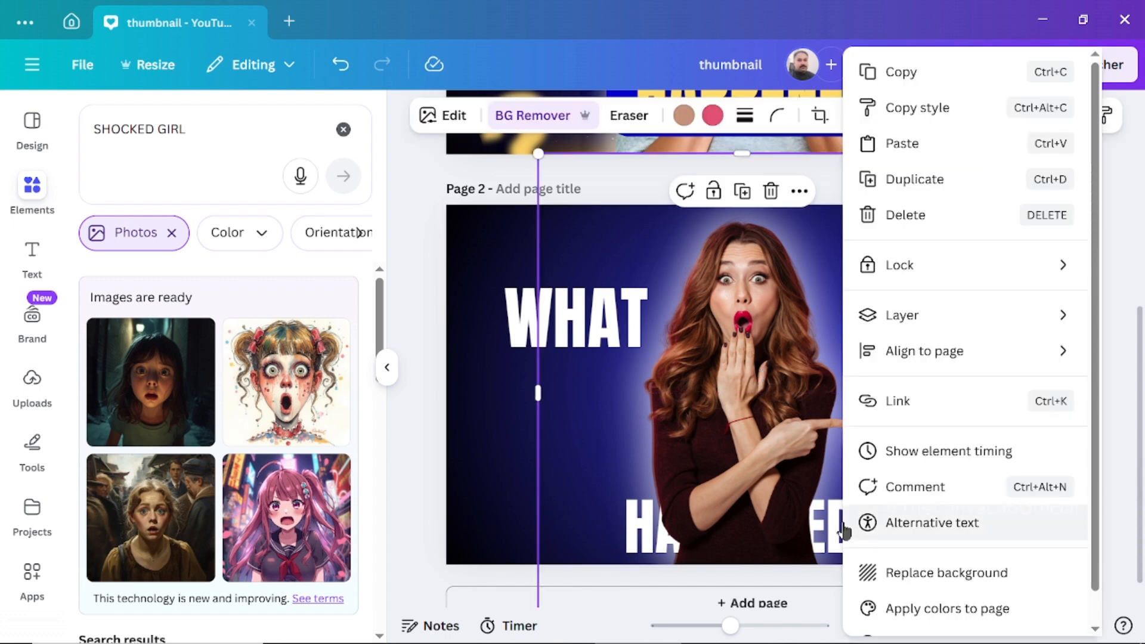
{"action": "mouse_move", "coordinate": [908, 323]}
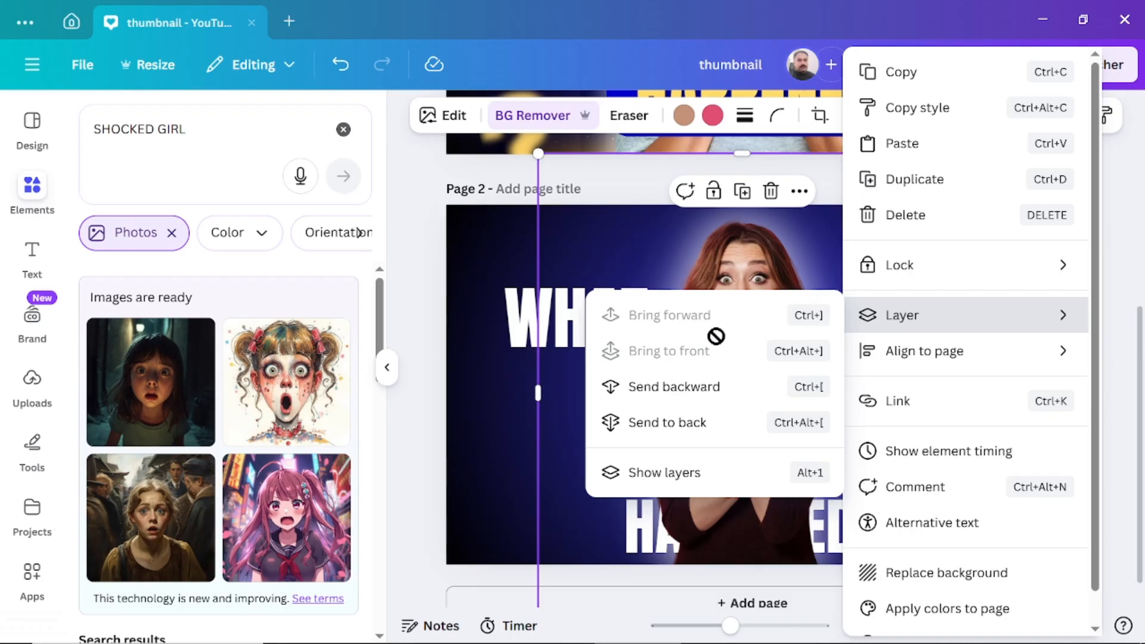
{"action": "left_click", "coordinate": [663, 473]}
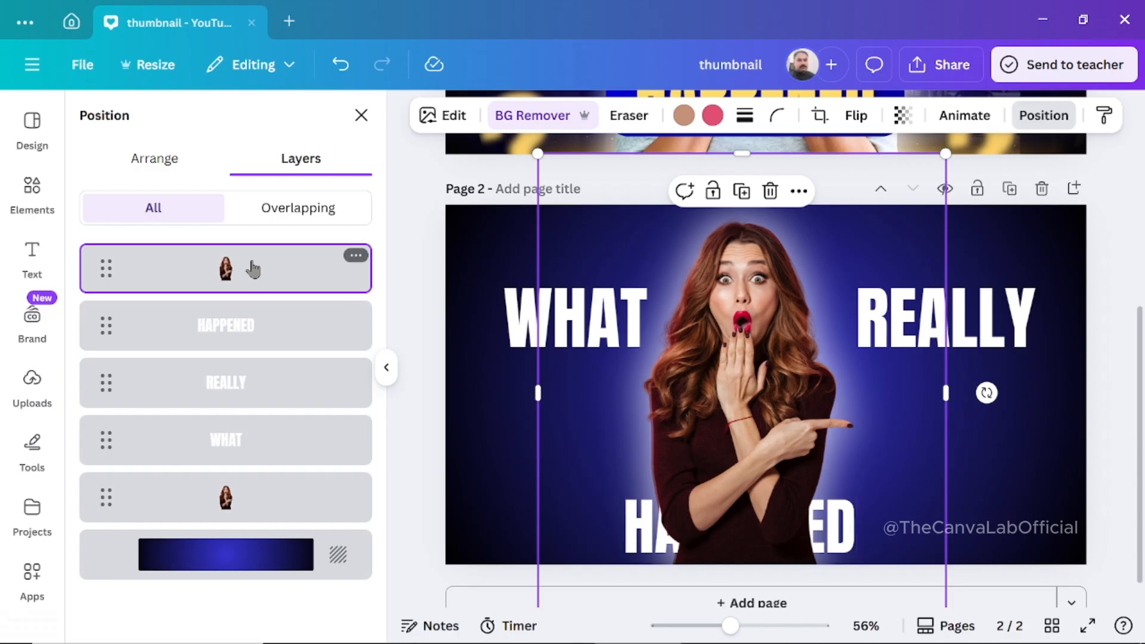
{"action": "left_click_drag", "start_coordinate": [253, 268], "coordinate": [246, 526]}
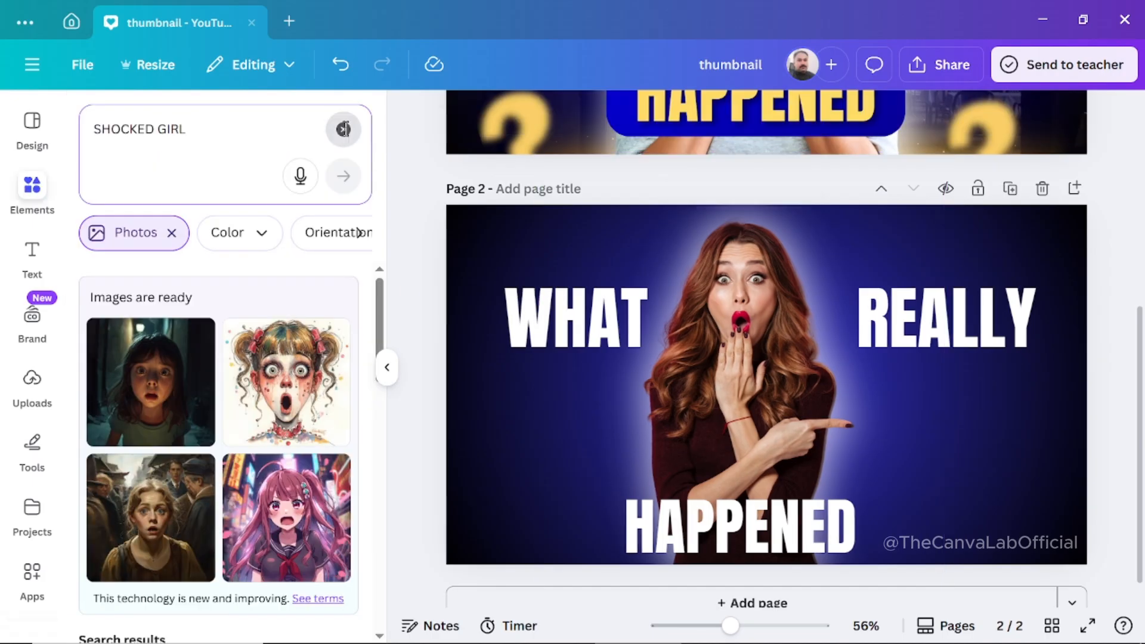
Search the elements for QUESTION MARK and list all the matching graphics
{"action": "left_click", "coordinate": [343, 127]}
{"action": "left_click", "coordinate": [210, 134]}
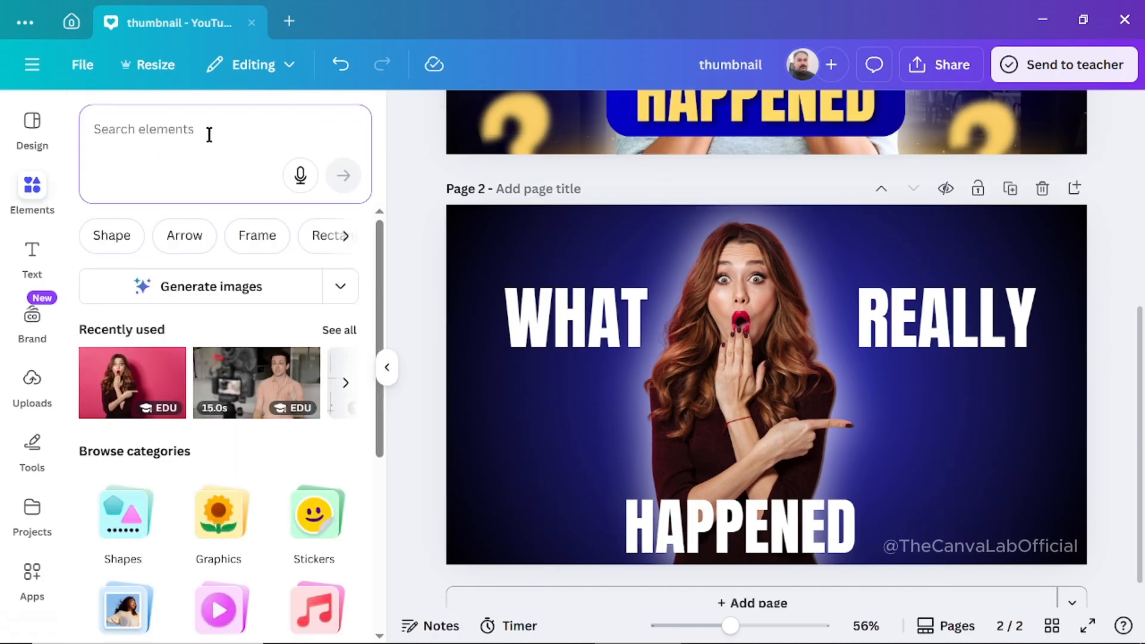
{"action": "type", "text": "QUES"}
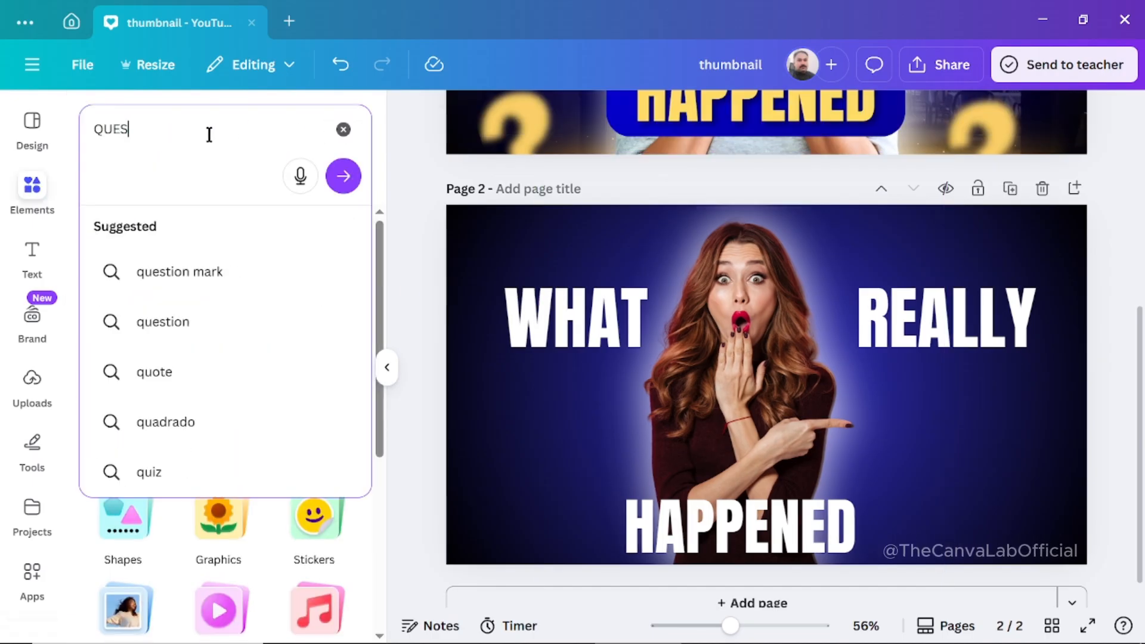
{"action": "type", "text": "TION MARK"}
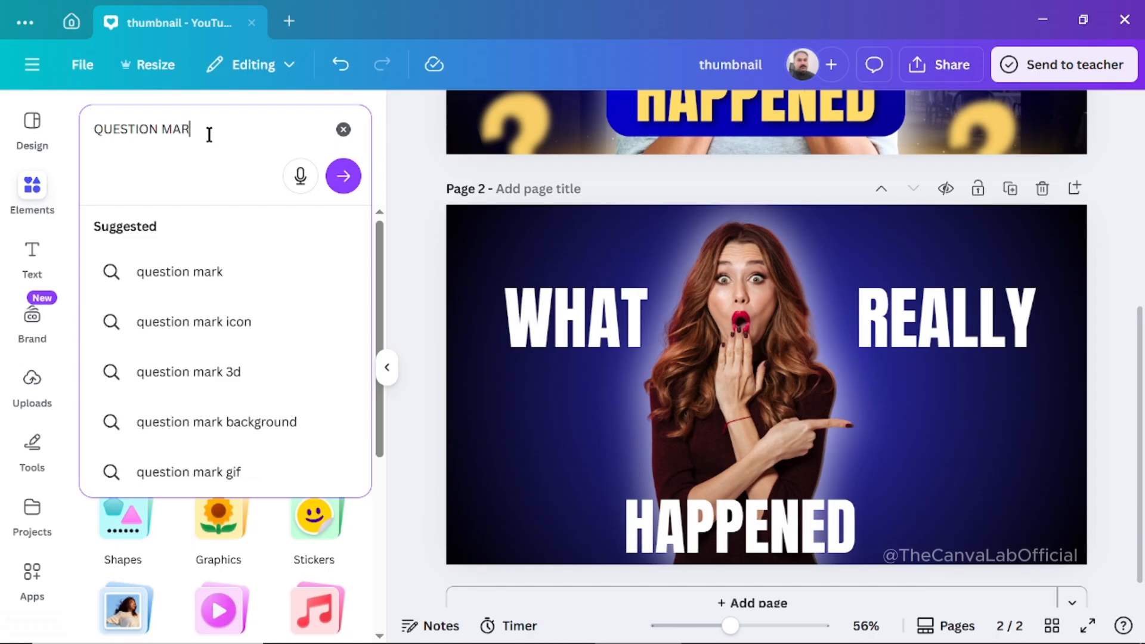
{"action": "key", "text": "Return"}
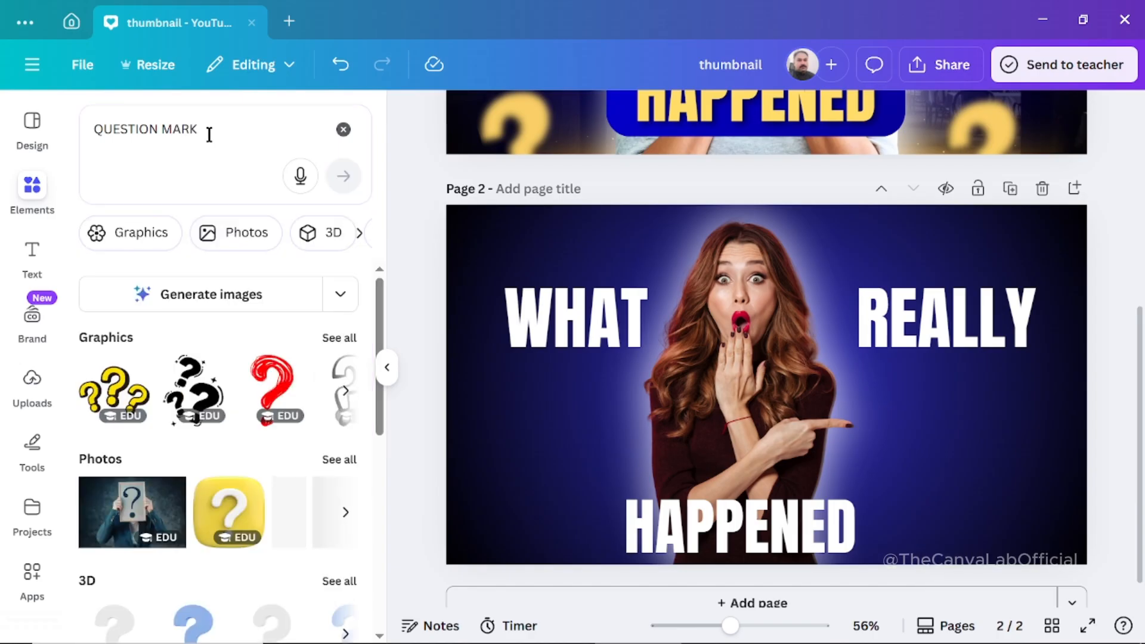
{"action": "left_click", "coordinate": [348, 339]}
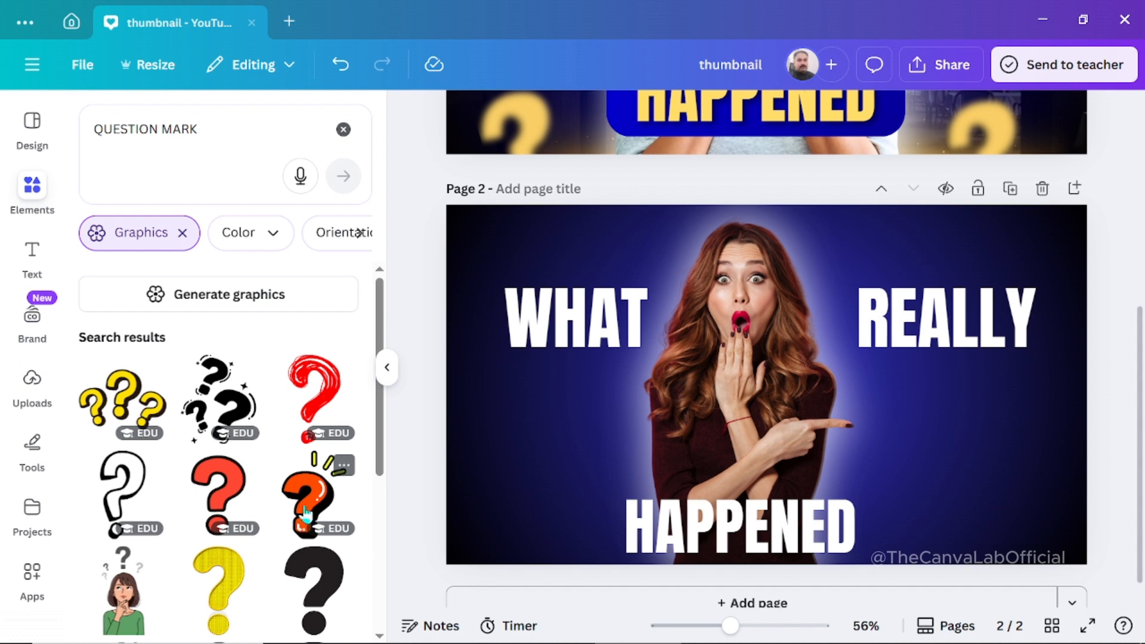
Add the solid red question mark graphic instead of the textured yellow one and place it below WHAT
{"action": "left_click", "coordinate": [221, 593]}
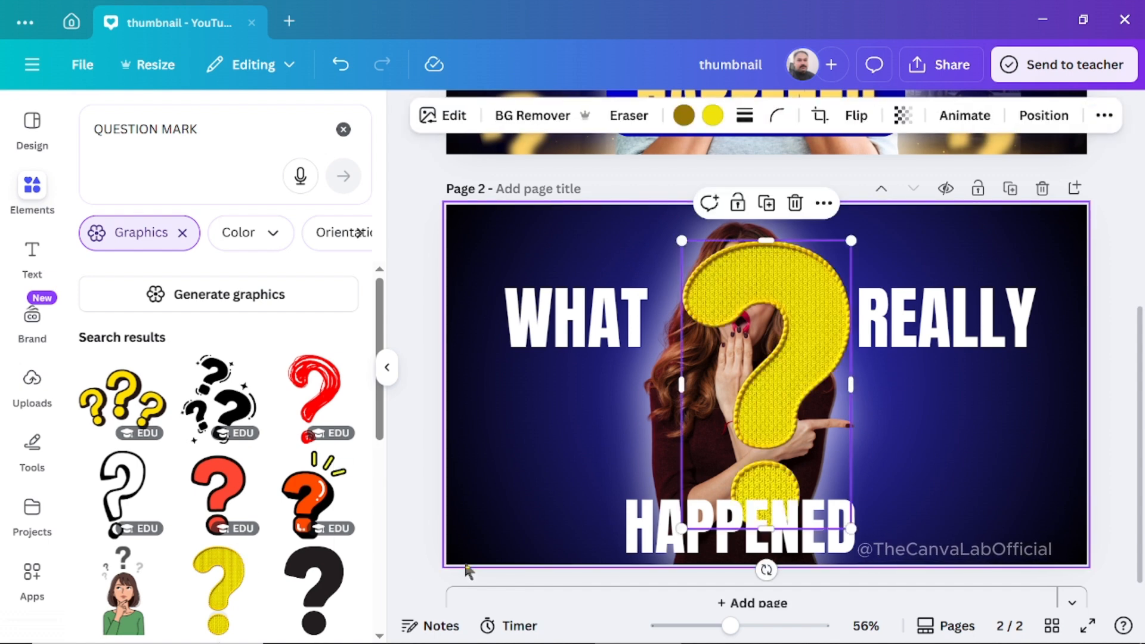
{"action": "left_click", "coordinate": [795, 204]}
{"action": "scroll", "coordinate": [241, 531], "scroll_direction": "down", "scroll_amount": 5}
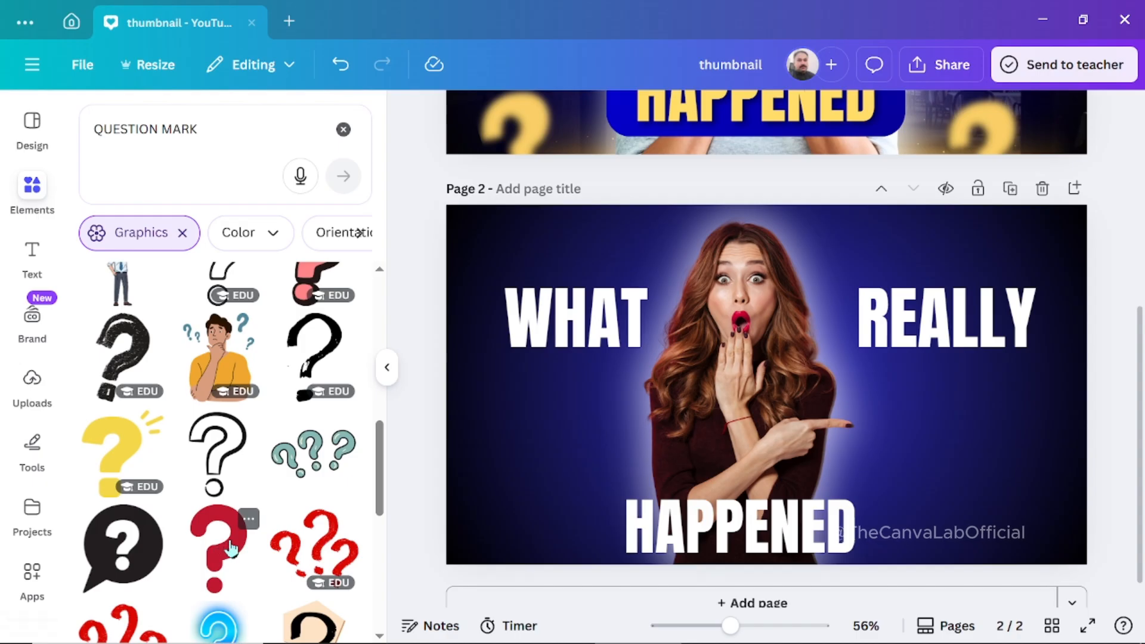
{"action": "left_click", "coordinate": [231, 547]}
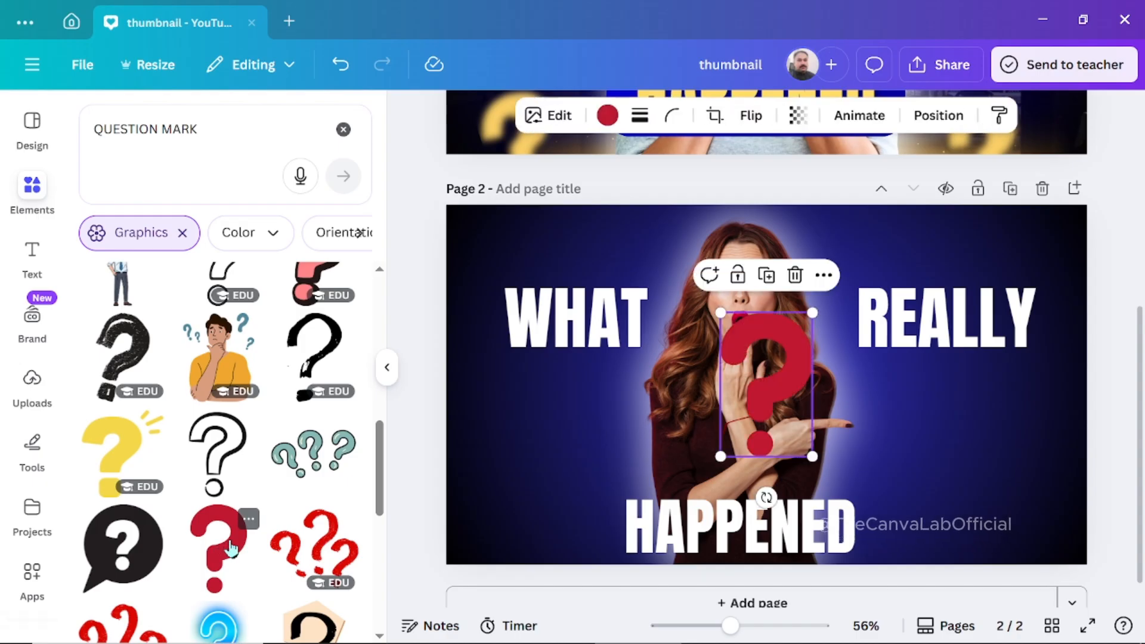
{"action": "left_click_drag", "start_coordinate": [772, 408], "coordinate": [586, 453]}
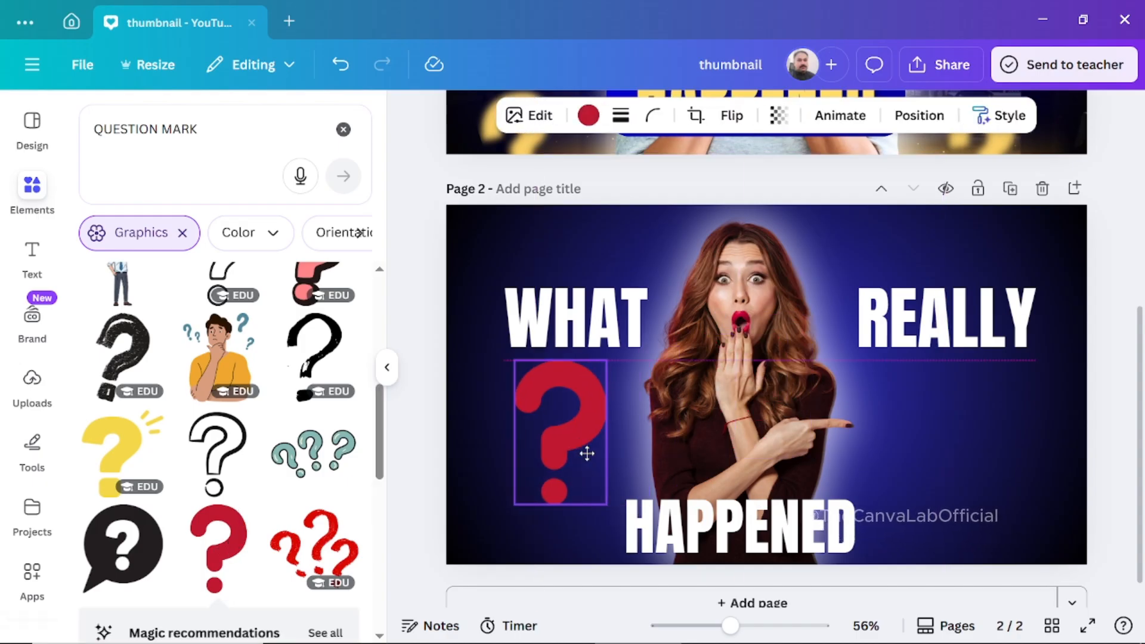
Recolor the question mark to the document's yellow and apply a Blur effect with an intensity of 90
{"action": "left_click", "coordinate": [588, 115]}
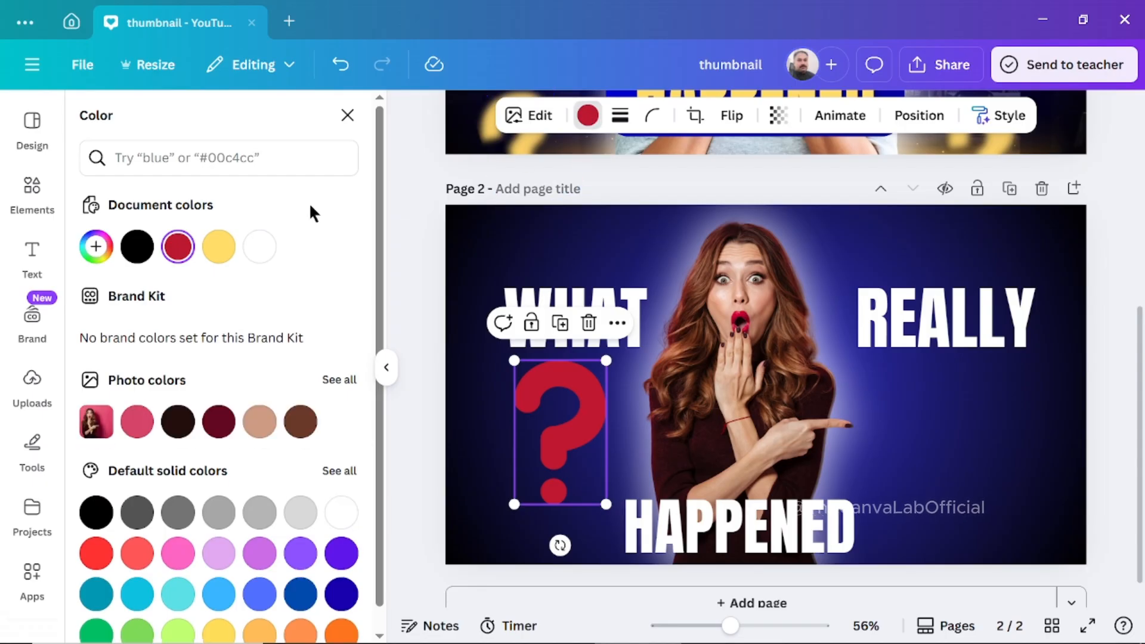
{"action": "left_click", "coordinate": [219, 247]}
{"action": "left_click", "coordinate": [541, 119]}
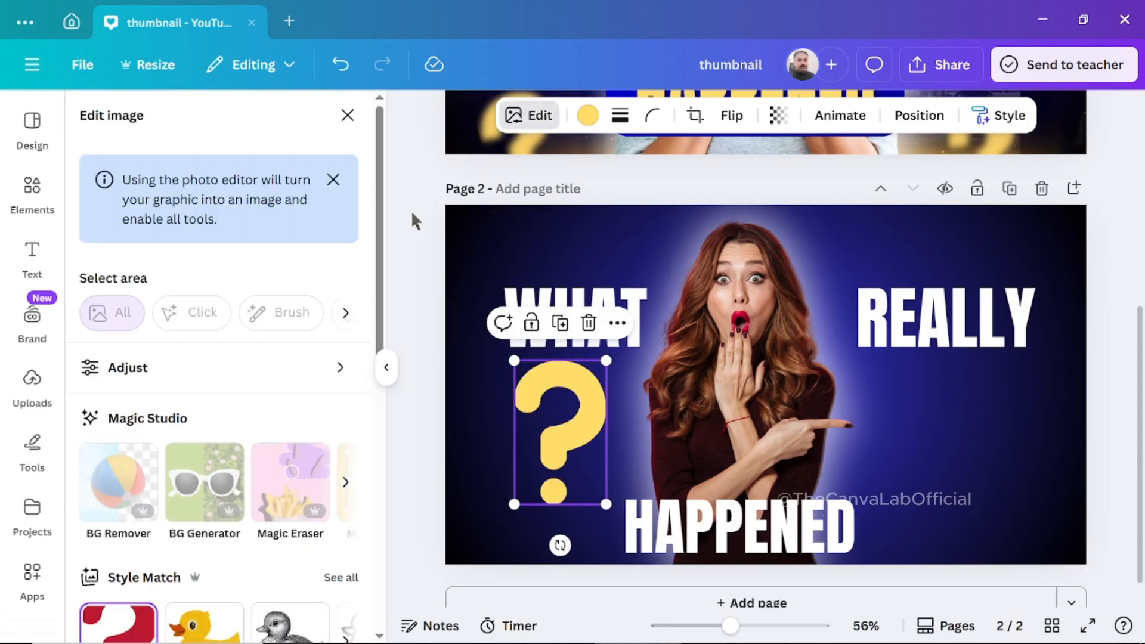
{"action": "scroll", "coordinate": [400, 238], "scroll_direction": "down", "scroll_amount": 10}
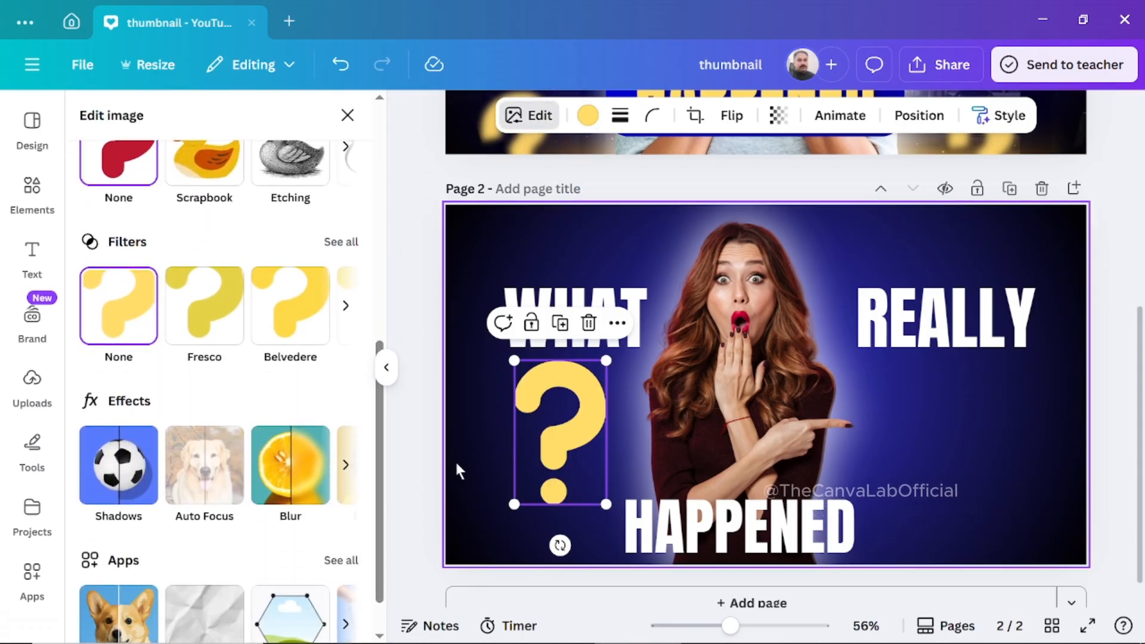
{"action": "left_click", "coordinate": [287, 480]}
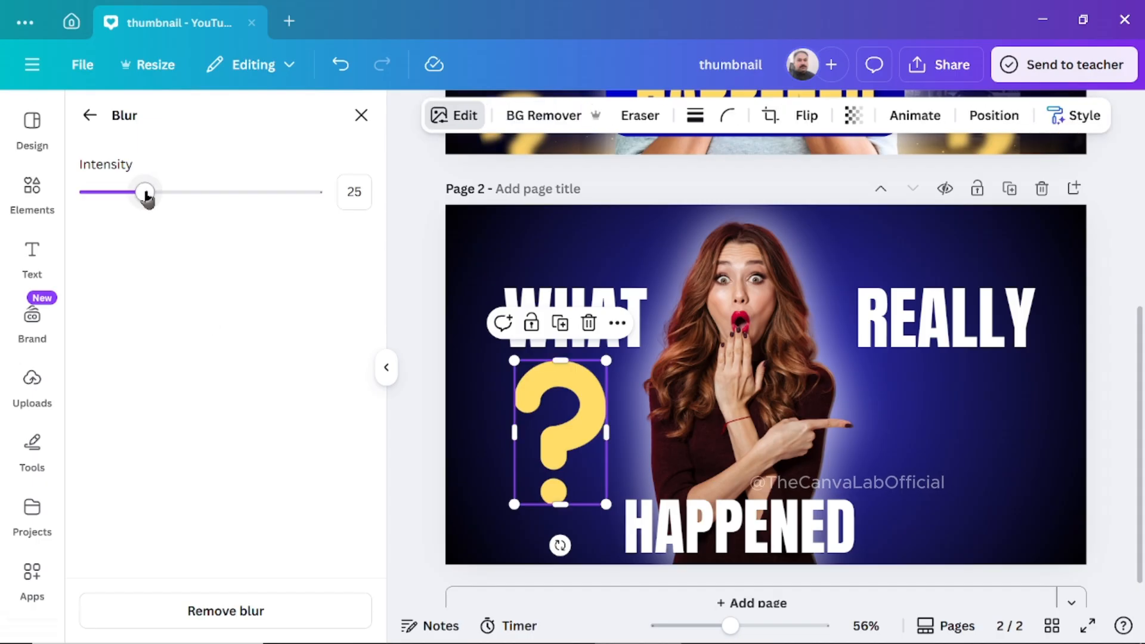
{"action": "left_click_drag", "start_coordinate": [146, 197], "coordinate": [293, 202]}
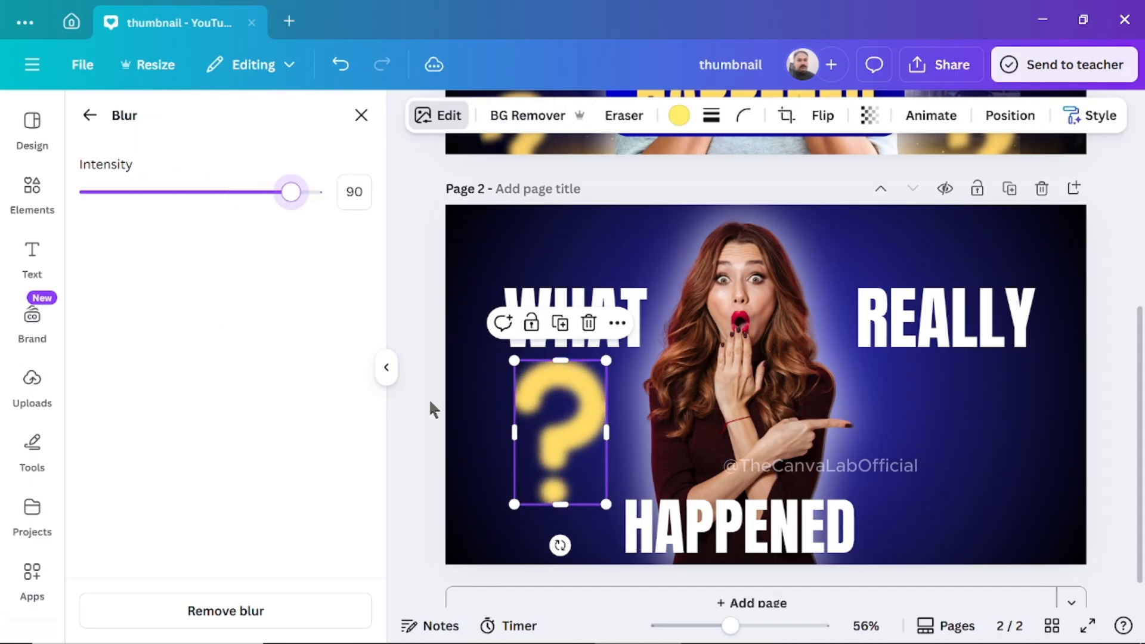
Shrink and tilt the question mark near page 2's lower-left corner, and place a larger, oppositely tilted copy below REALLY
{"action": "left_click_drag", "start_coordinate": [516, 359], "coordinate": [537, 398]}
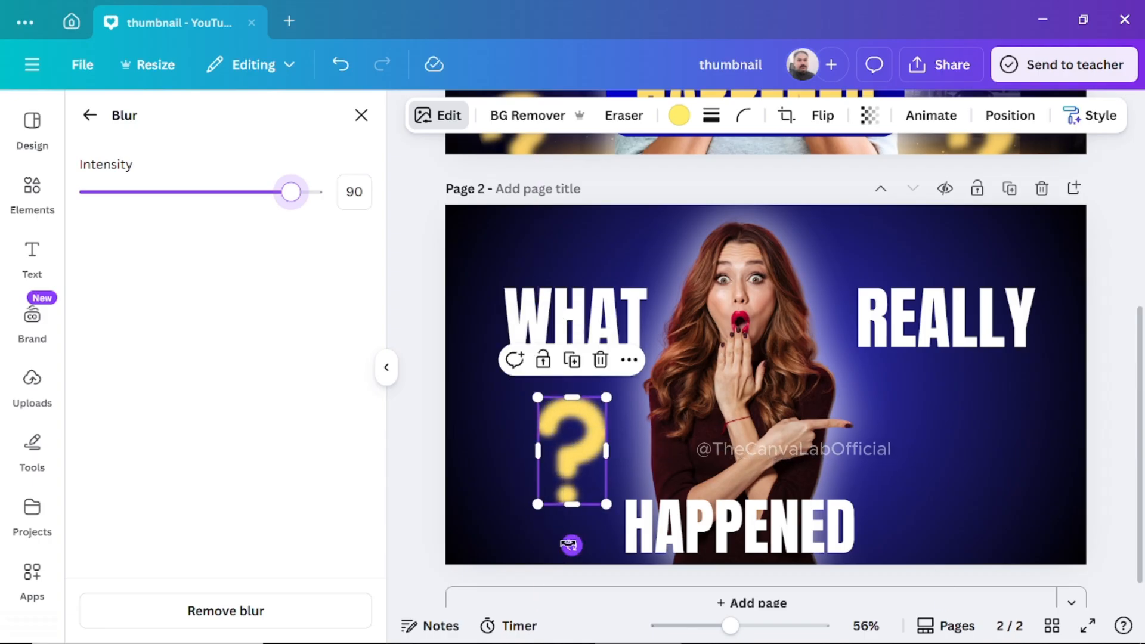
{"action": "left_click_drag", "start_coordinate": [571, 545], "coordinate": [596, 542]}
{"action": "left_click_drag", "start_coordinate": [576, 425], "coordinate": [960, 469]}
{"action": "left_click", "coordinate": [520, 401]}
{"action": "left_click_drag", "start_coordinate": [982, 577], "coordinate": [955, 576]}
{"action": "left_click_drag", "start_coordinate": [928, 431], "coordinate": [878, 375]}
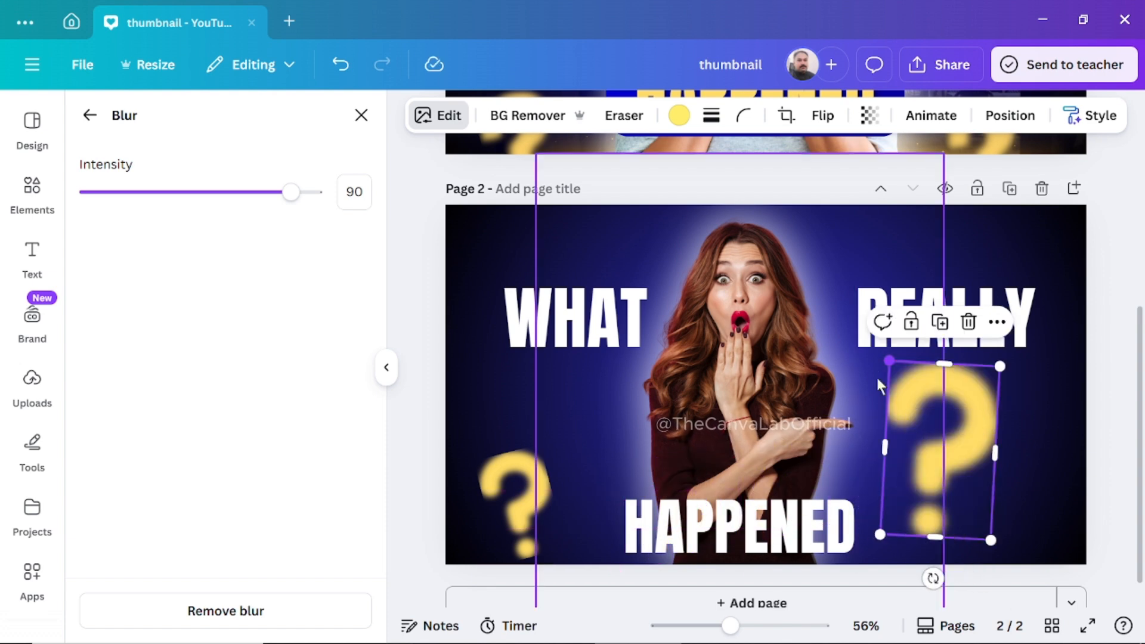
{"action": "left_click_drag", "start_coordinate": [942, 470], "coordinate": [979, 494]}
Place a copy of the small question mark just below WHAT, tilted the opposite way and with a stronger blur
{"action": "left_click", "coordinate": [523, 501]}
{"action": "left_click_drag", "start_coordinate": [558, 507], "coordinate": [622, 434]}
{"action": "left_click", "coordinate": [519, 419]}
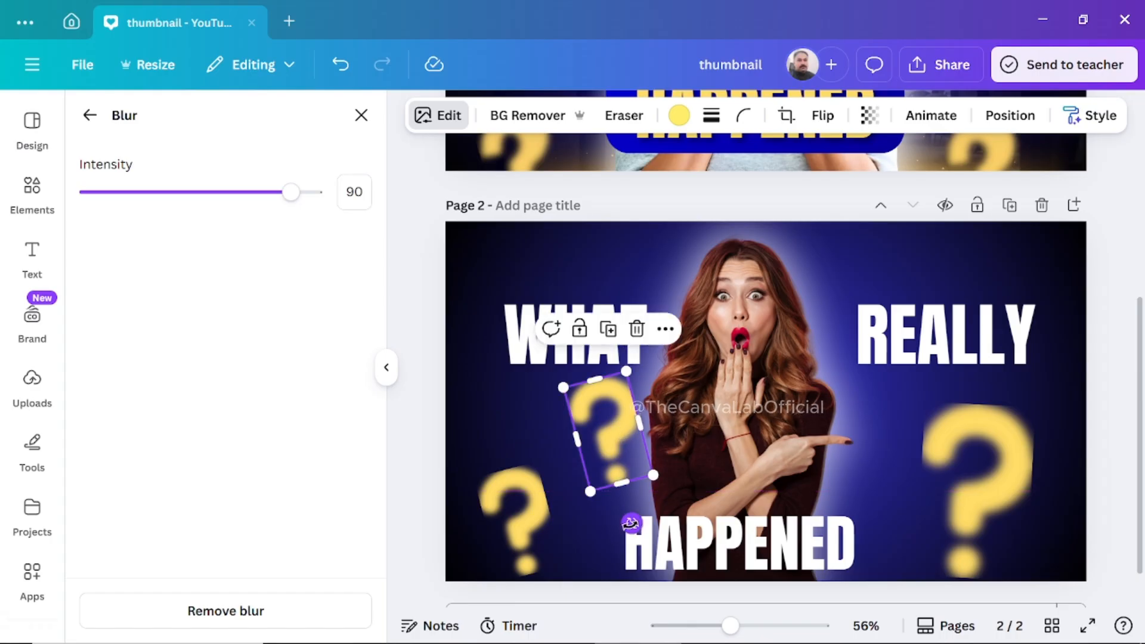
{"action": "left_click_drag", "start_coordinate": [630, 520], "coordinate": [582, 523]}
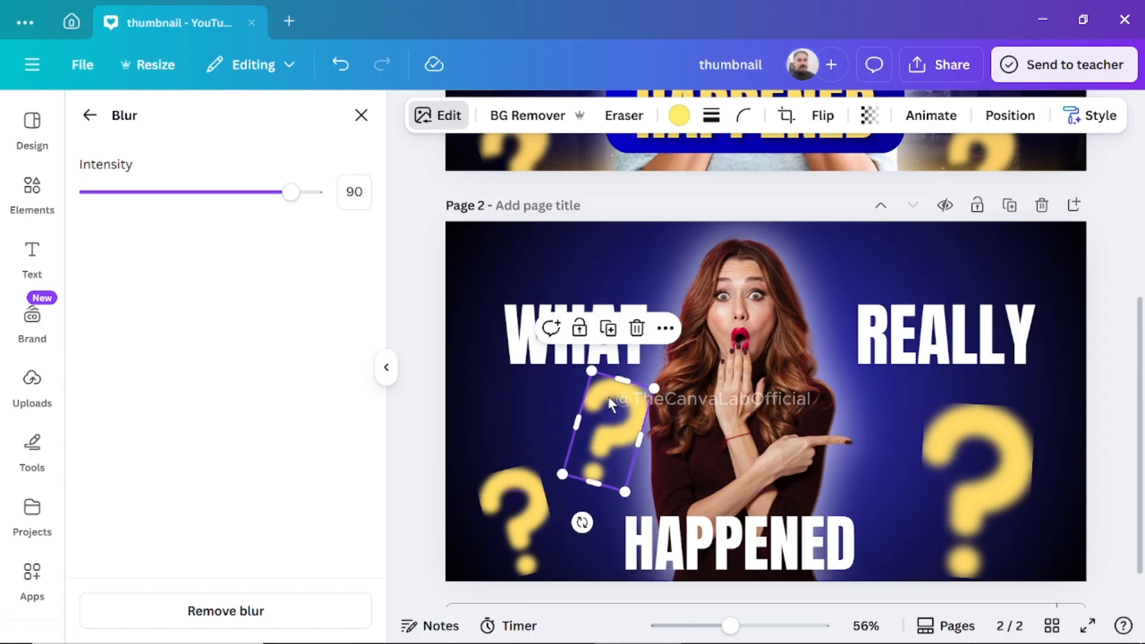
{"action": "left_click_drag", "start_coordinate": [293, 192], "coordinate": [348, 213]}
{"action": "left_click", "coordinate": [410, 266]}
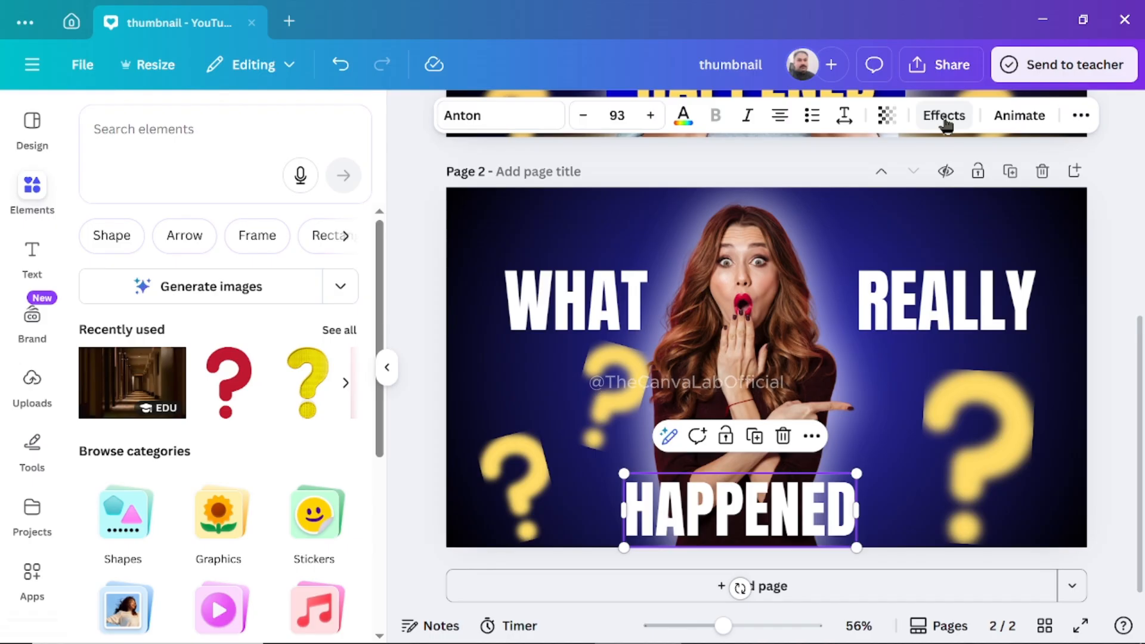
Apply the Background text effect to HAPPENED and set its color to the default dark blue
{"action": "left_click", "coordinate": [945, 117]}
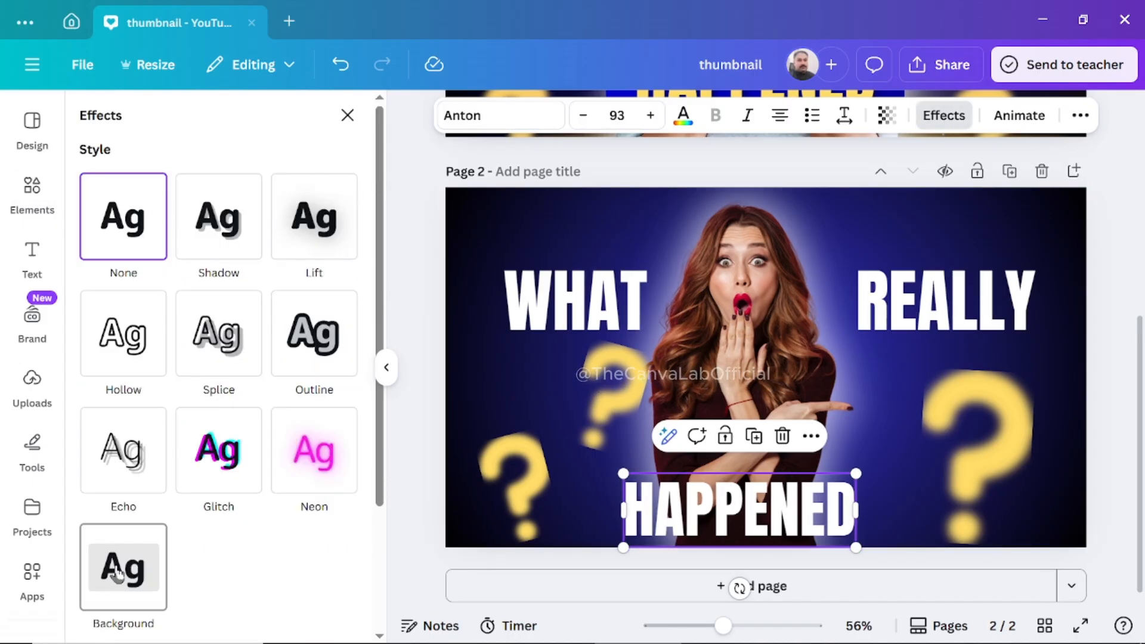
{"action": "left_click", "coordinate": [118, 575]}
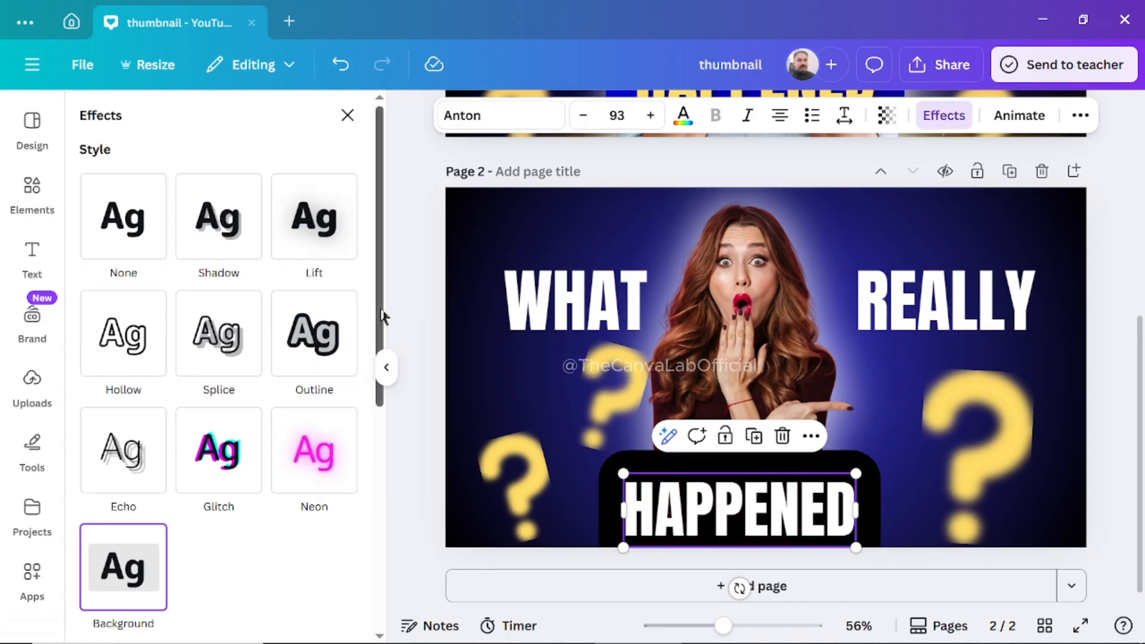
{"action": "left_click_drag", "start_coordinate": [382, 315], "coordinate": [398, 482]}
{"action": "left_click", "coordinate": [344, 530]}
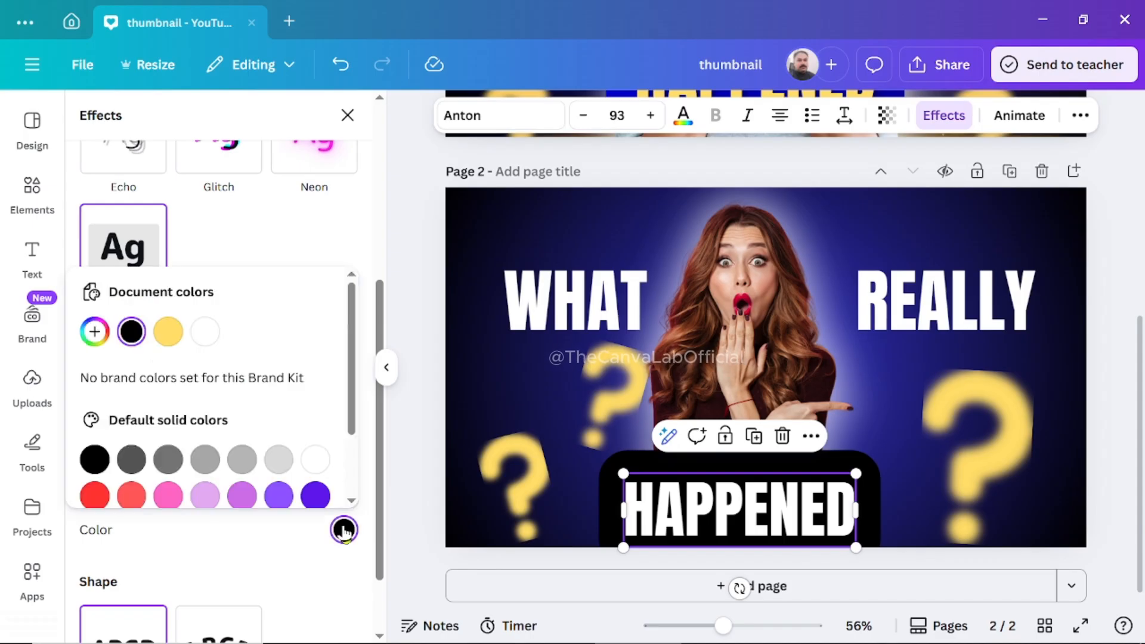
{"action": "left_click_drag", "start_coordinate": [352, 398], "coordinate": [353, 464]}
{"action": "left_click", "coordinate": [278, 406]}
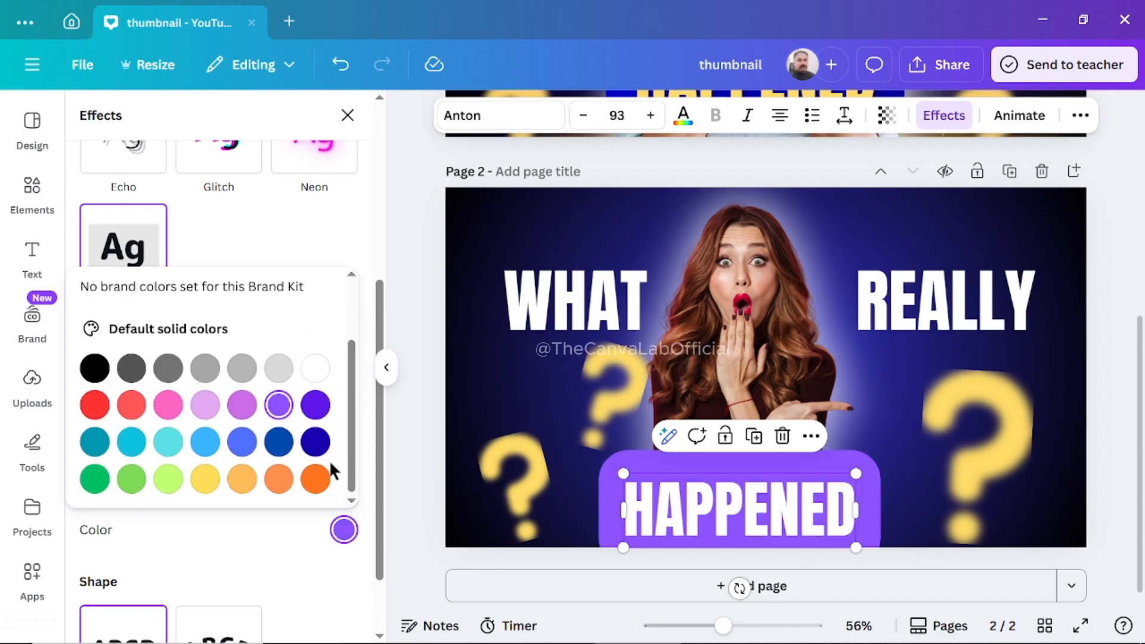
{"action": "left_click", "coordinate": [315, 443]}
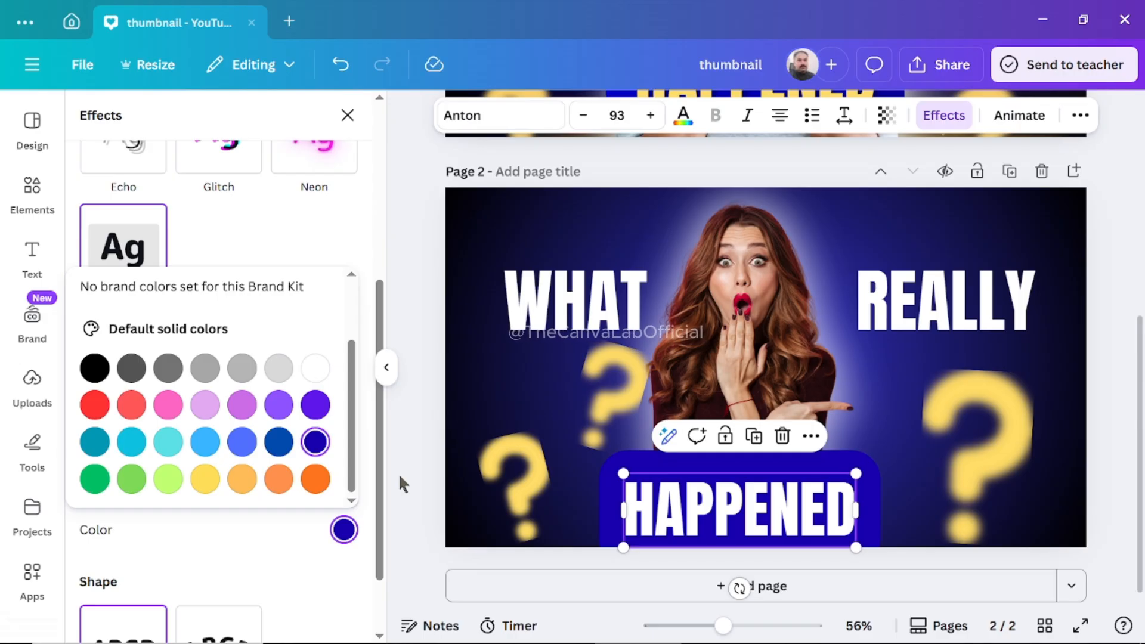
Set the HAPPENED background's transparency to 91, spread to 12 and roundness to 31
{"action": "left_click_drag", "start_coordinate": [380, 499], "coordinate": [389, 552]}
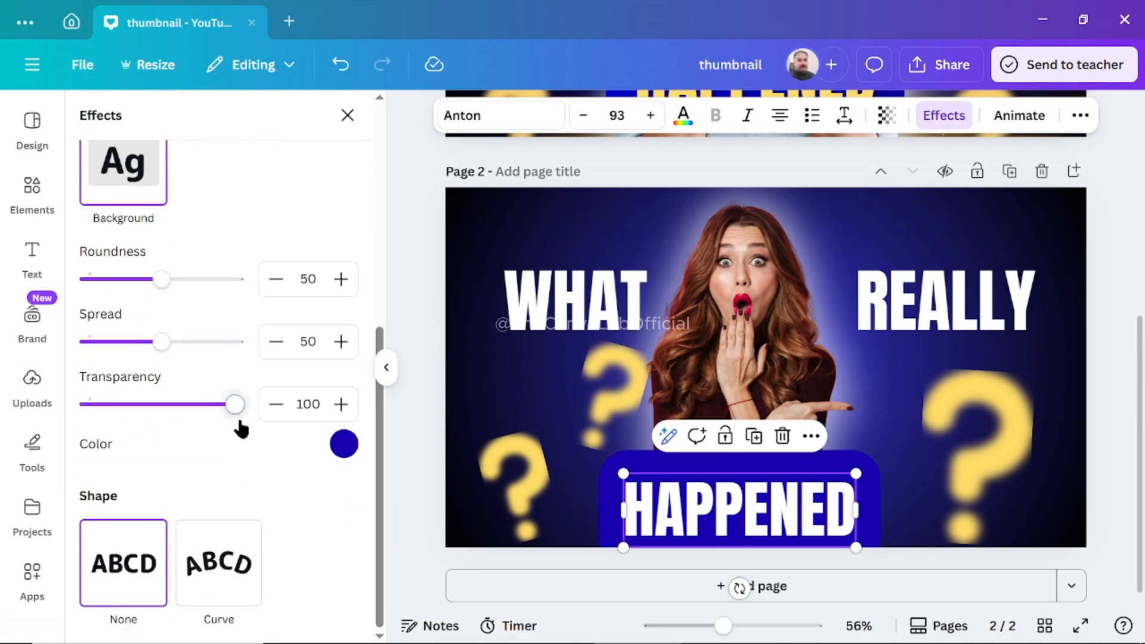
{"action": "mouse_move", "coordinate": [234, 407]}
{"action": "left_mouse_down"}
{"action": "mouse_move", "coordinate": [203, 407]}
{"action": "mouse_move", "coordinate": [222, 407]}
{"action": "left_mouse_up"}
{"action": "left_click_drag", "start_coordinate": [168, 352], "coordinate": [107, 351]}
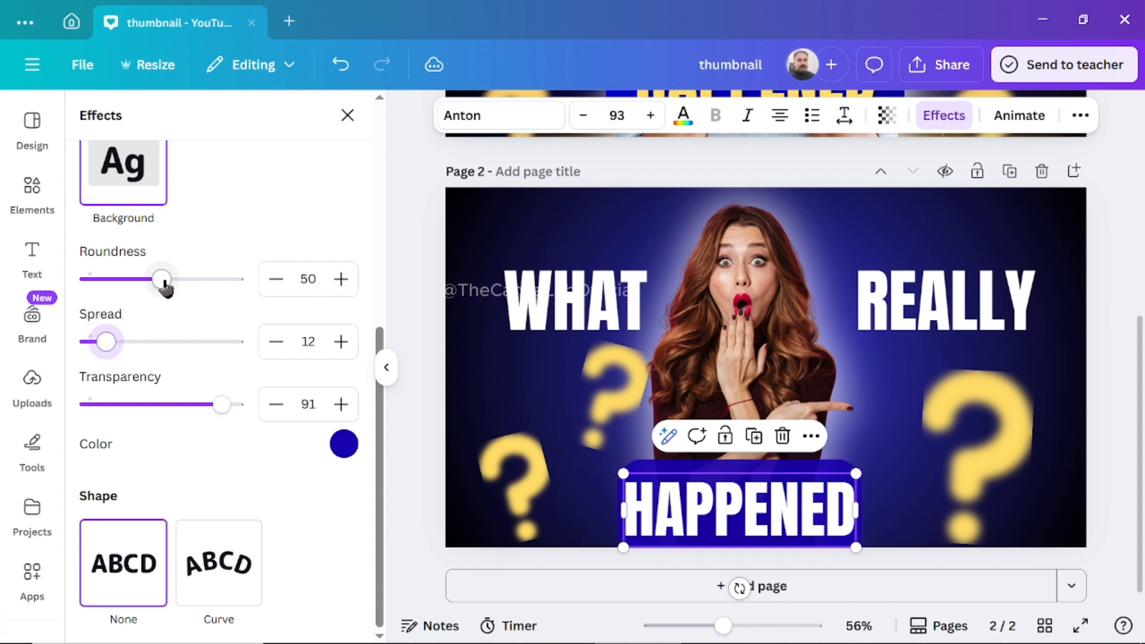
{"action": "left_click_drag", "start_coordinate": [165, 283], "coordinate": [135, 282]}
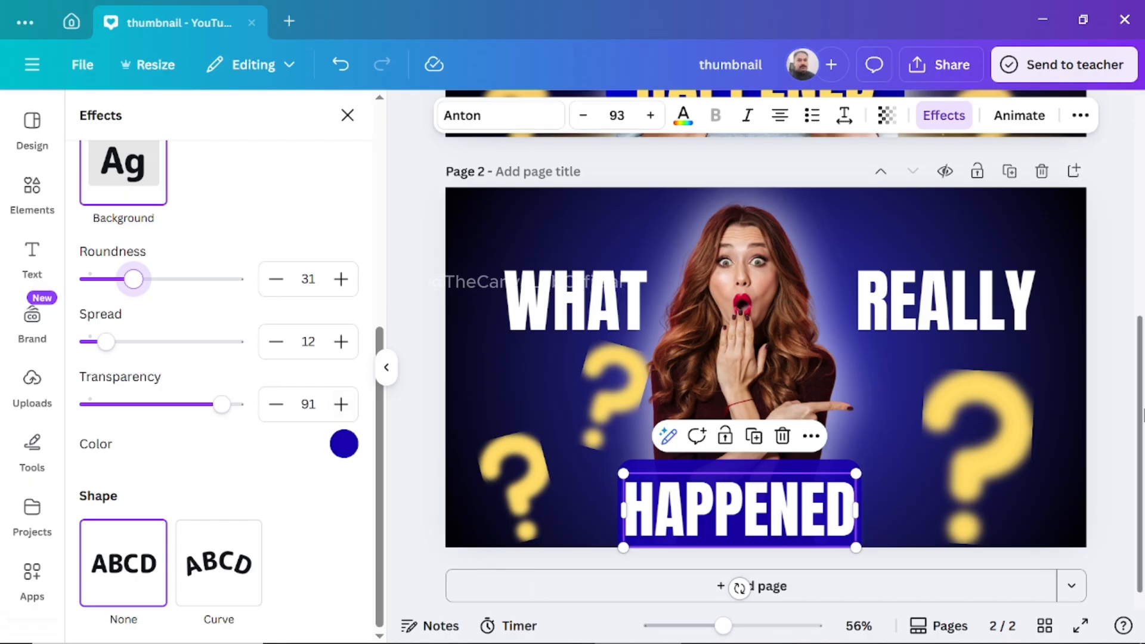
Recolor the HAPPENED text to the document's yellow and move it slightly up from the page's bottom edge
{"action": "double_click", "coordinate": [725, 504]}
{"action": "left_click", "coordinate": [683, 117]}
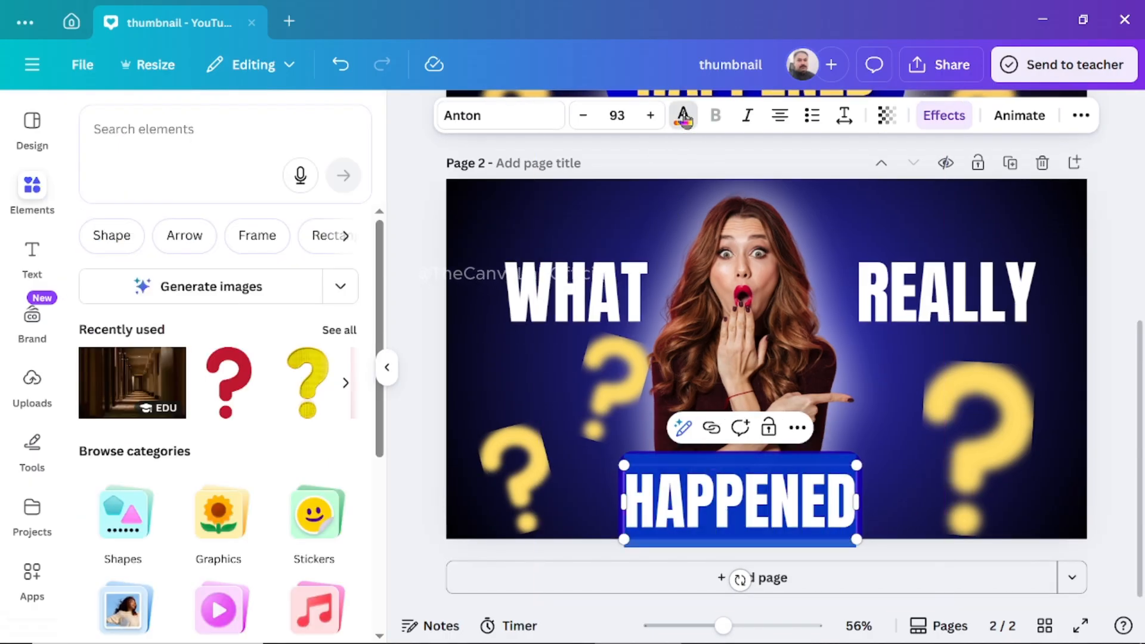
{"action": "left_click", "coordinate": [221, 247]}
{"action": "left_click", "coordinate": [423, 219]}
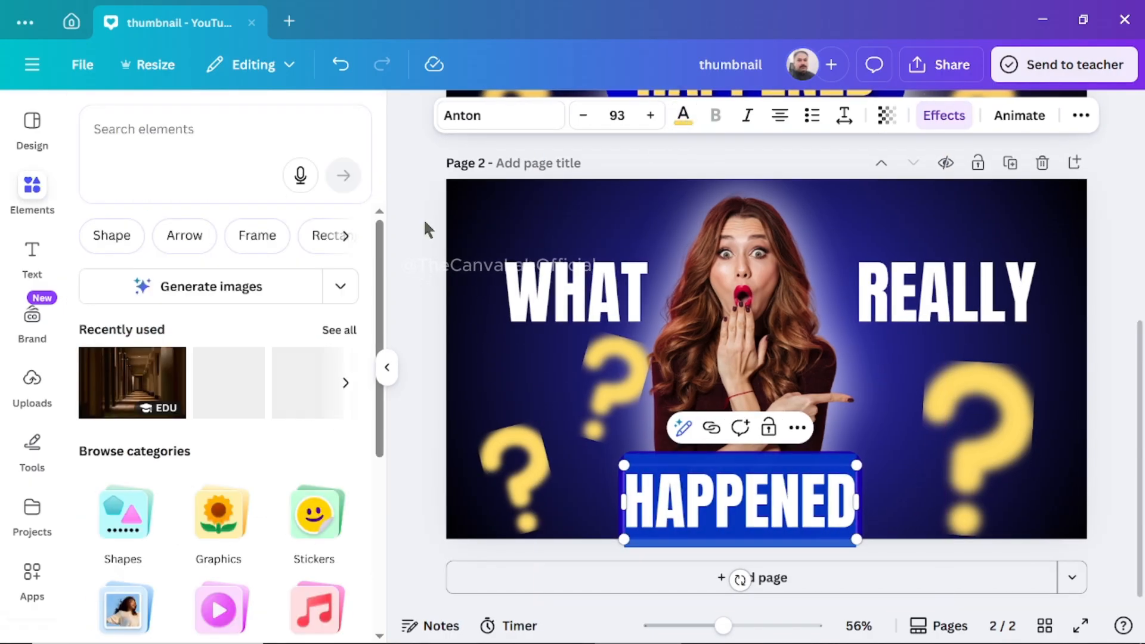
{"action": "left_click_drag", "start_coordinate": [683, 492], "coordinate": [683, 469]}
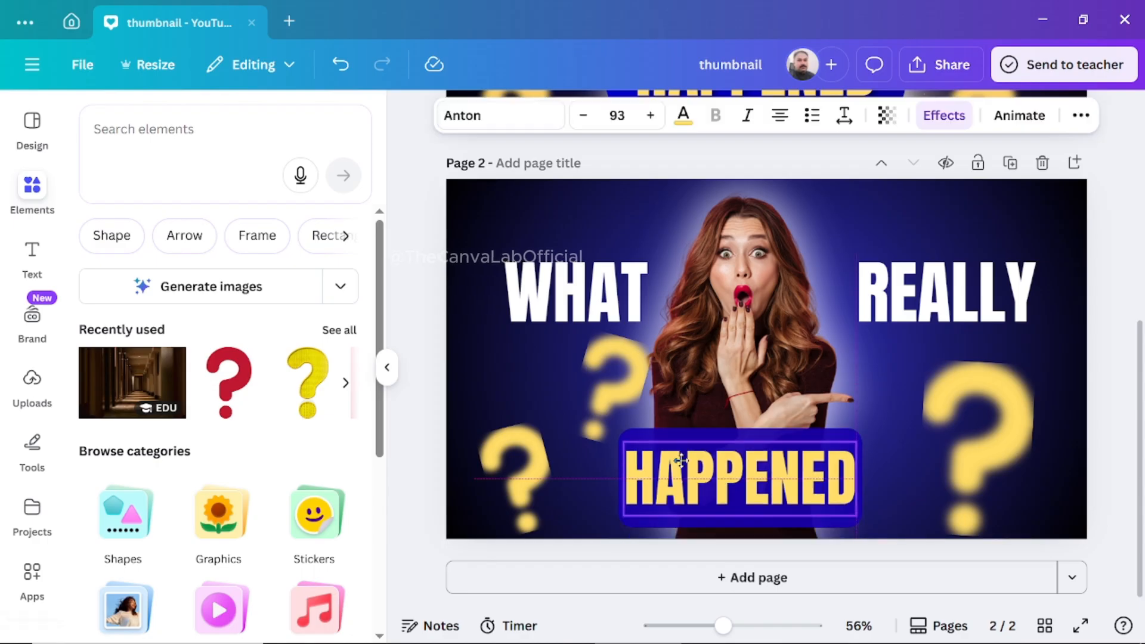
Reduce the HAPPENED background's spread to 0 and enlarge the text to font size 100
{"action": "left_click", "coordinate": [943, 117]}
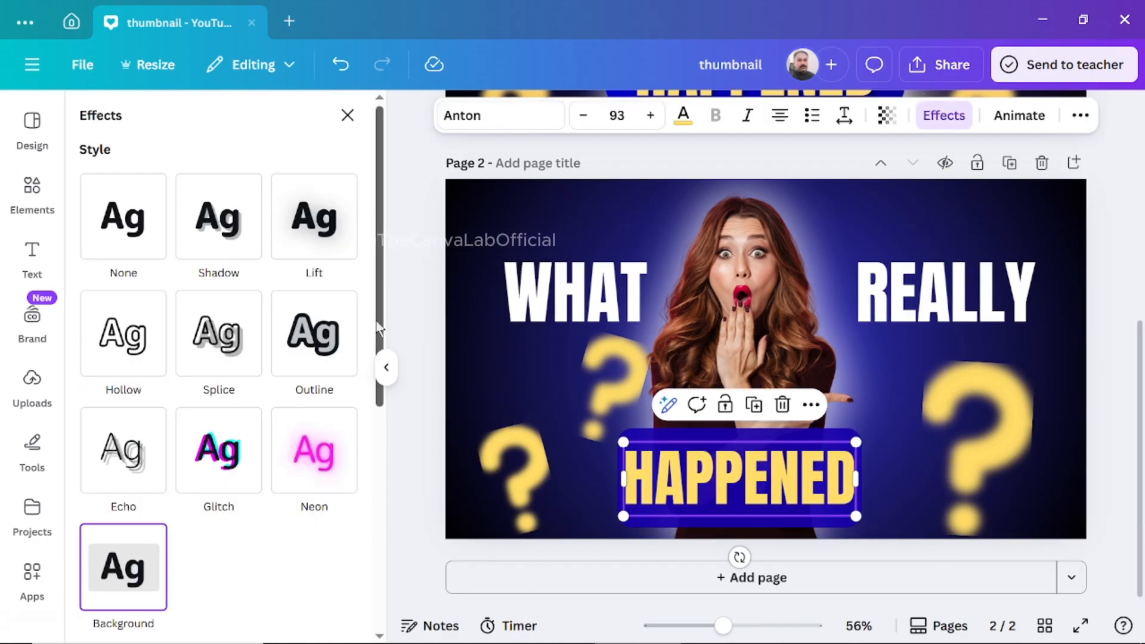
{"action": "left_click_drag", "start_coordinate": [379, 328], "coordinate": [396, 498]}
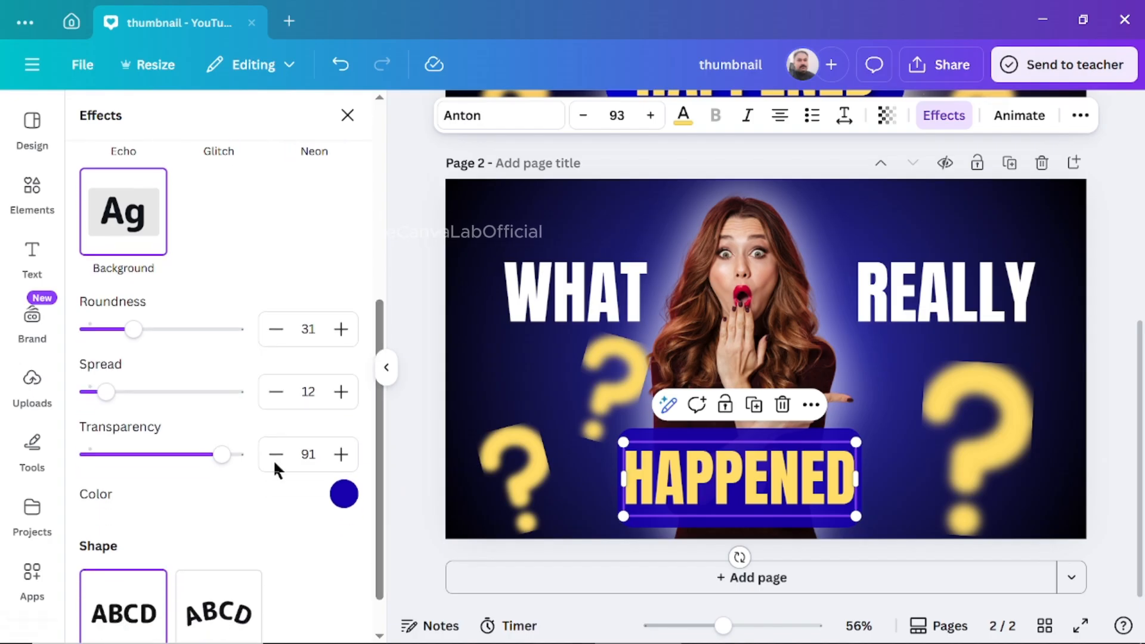
{"action": "left_click_drag", "start_coordinate": [108, 396], "coordinate": [74, 408]}
{"action": "mouse_move", "coordinate": [857, 516]}
{"action": "left_mouse_down"}
{"action": "mouse_move", "coordinate": [834, 507]}
{"action": "mouse_move", "coordinate": [890, 525]}
{"action": "mouse_move", "coordinate": [874, 523]}
{"action": "left_mouse_up"}
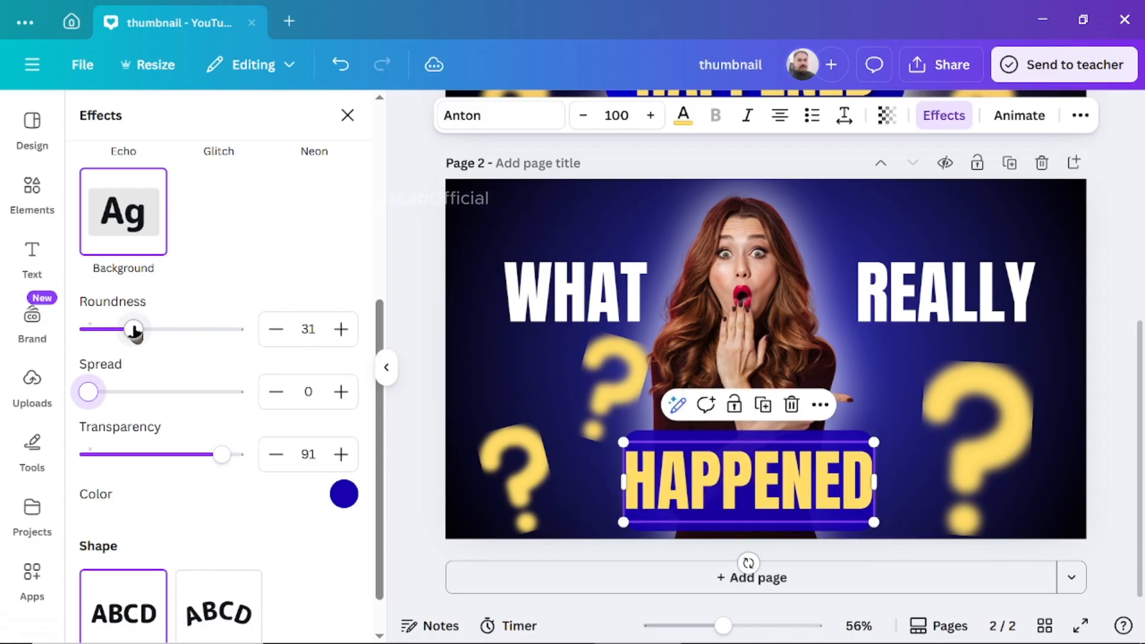
Set the HAPPENED background's roundness to 64 and spread to 21, and adjust its transparency
{"action": "left_click_drag", "start_coordinate": [135, 331], "coordinate": [181, 358]}
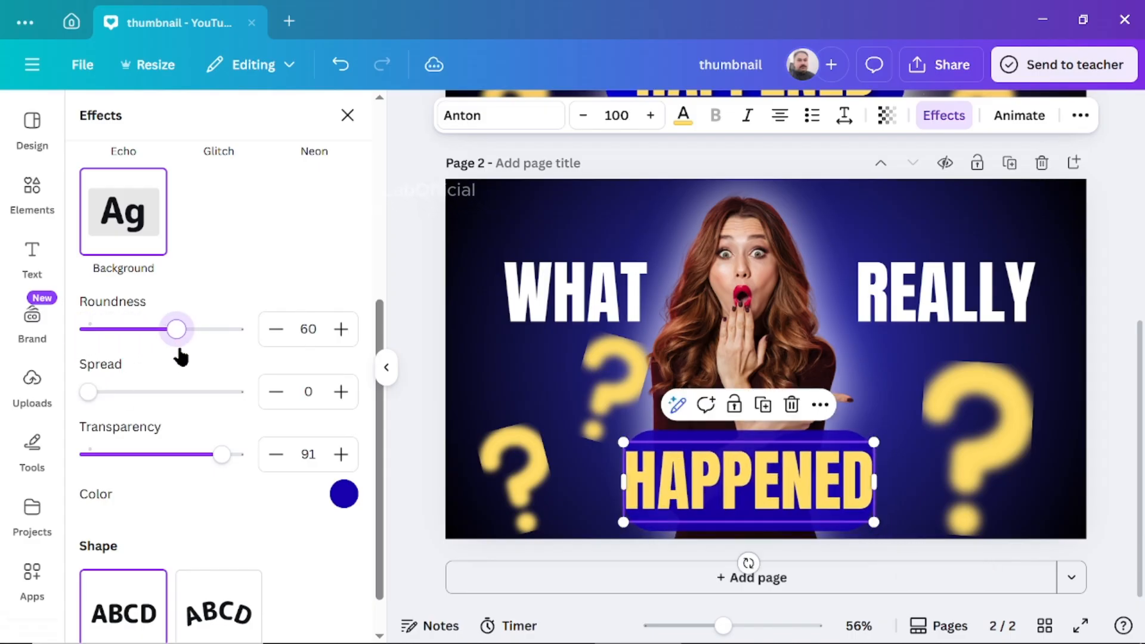
{"action": "left_click_drag", "start_coordinate": [88, 397], "coordinate": [124, 399]}
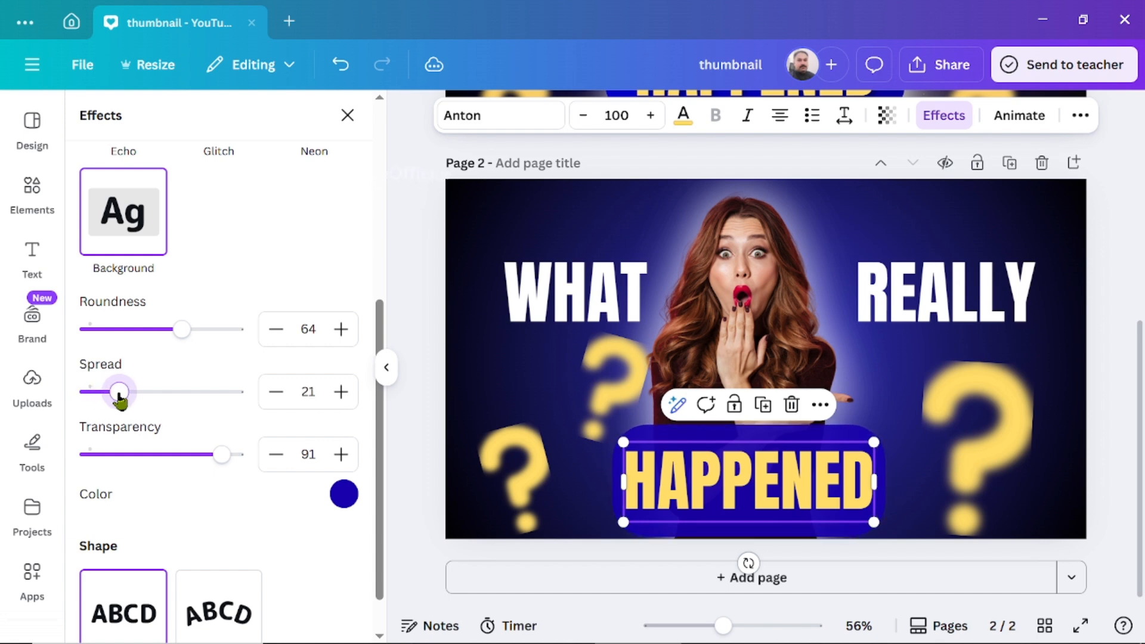
{"action": "left_click_drag", "start_coordinate": [134, 455], "coordinate": [224, 476]}
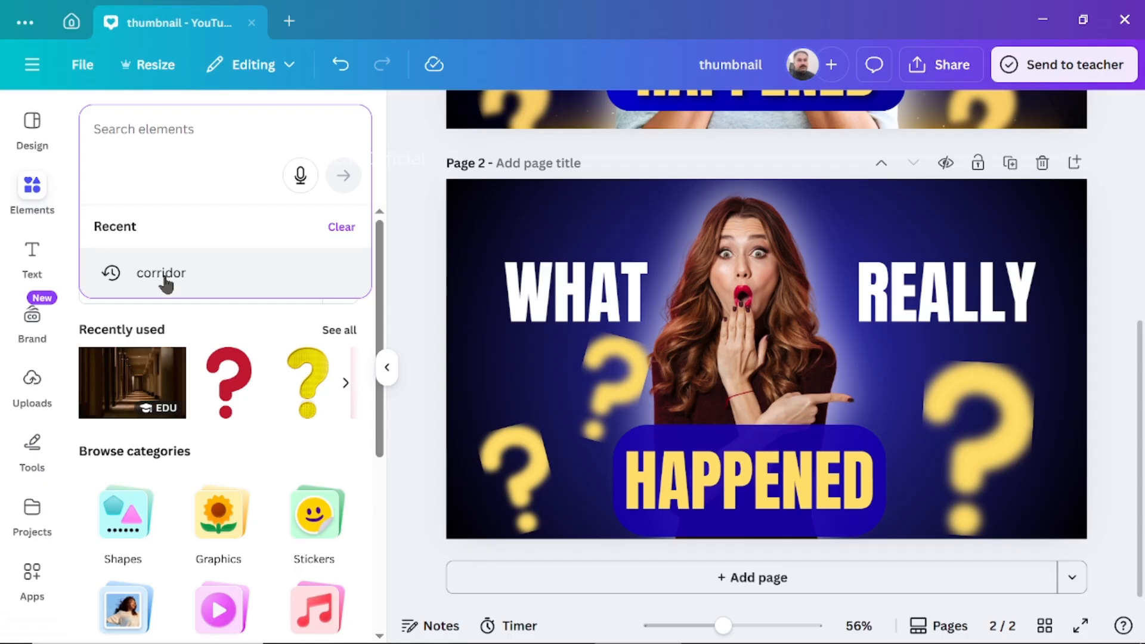
Search the elements for corridor photos and add the dark brown corridor lined with doorways to page 2
{"action": "left_click", "coordinate": [161, 273]}
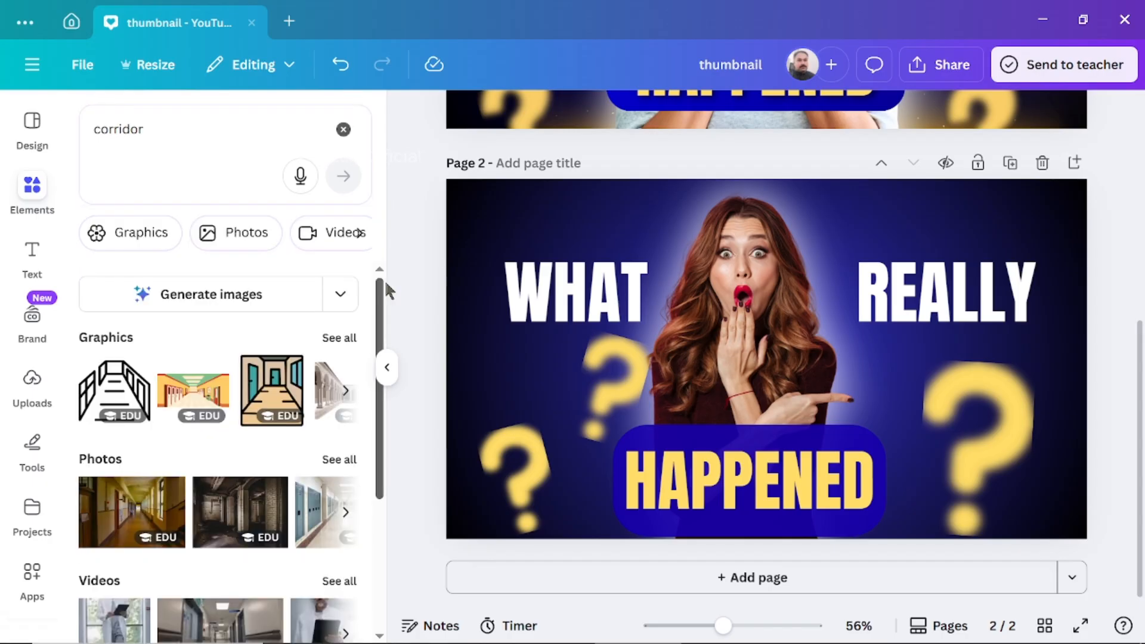
{"action": "left_click", "coordinate": [346, 459]}
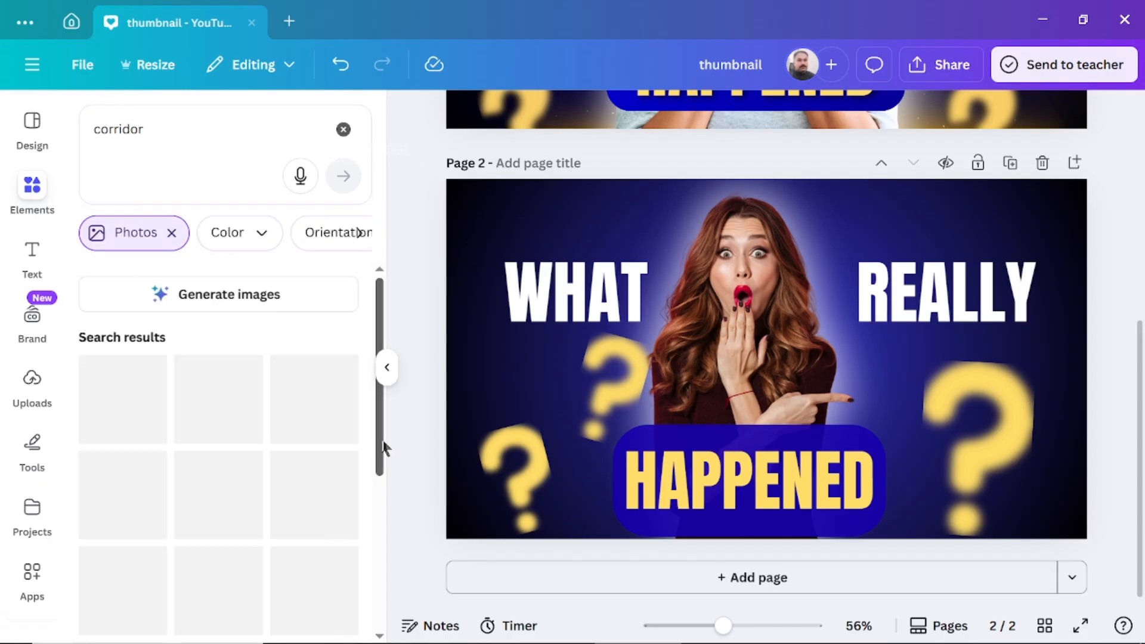
{"action": "scroll", "coordinate": [383, 472], "scroll_direction": "down", "scroll_amount": 5}
{"action": "left_click", "coordinate": [152, 564]}
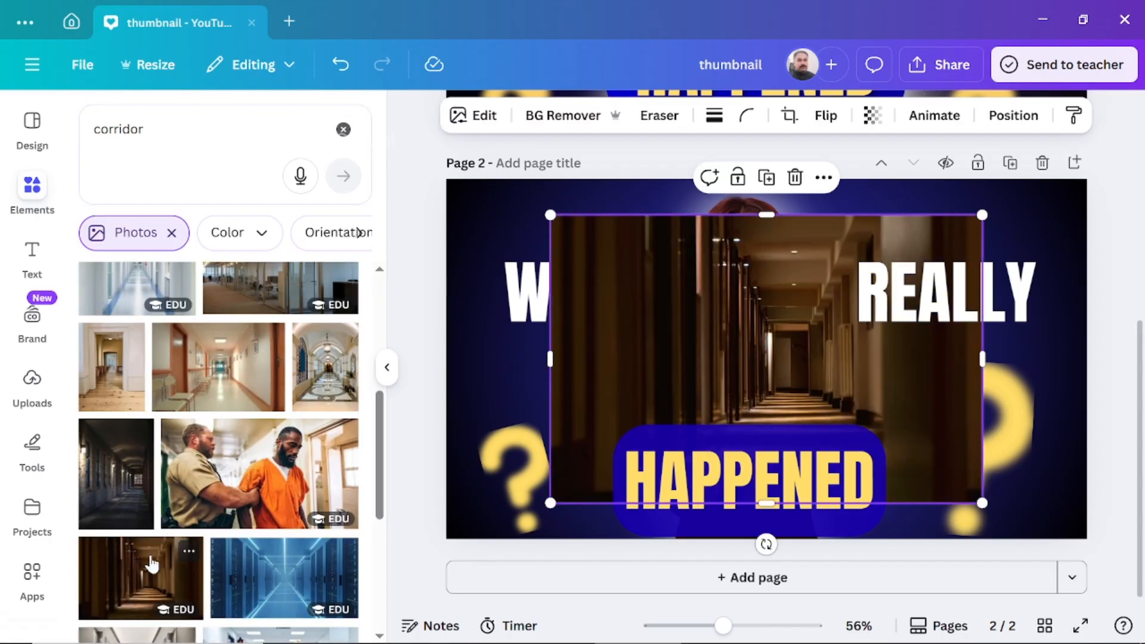
Move the corridor photo's layer down so it sits directly above the blue gradient background, behind the woman, text and question marks
{"action": "scroll", "coordinate": [382, 516], "scroll_direction": "down", "scroll_amount": 2}
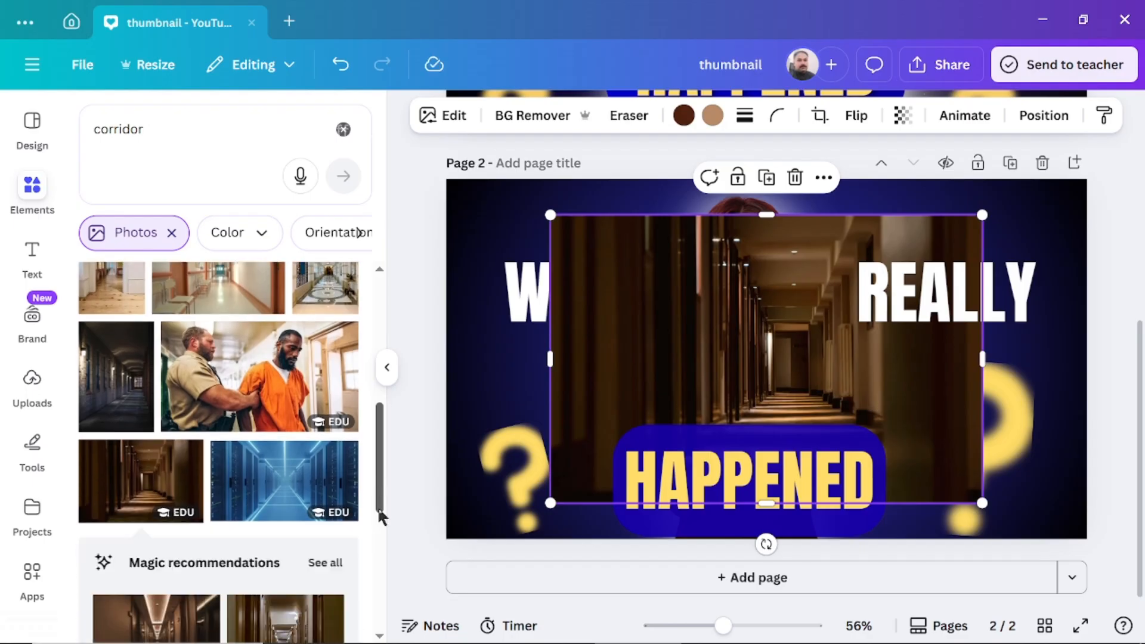
{"action": "right_click", "coordinate": [701, 349]}
{"action": "mouse_move", "coordinate": [729, 324]}
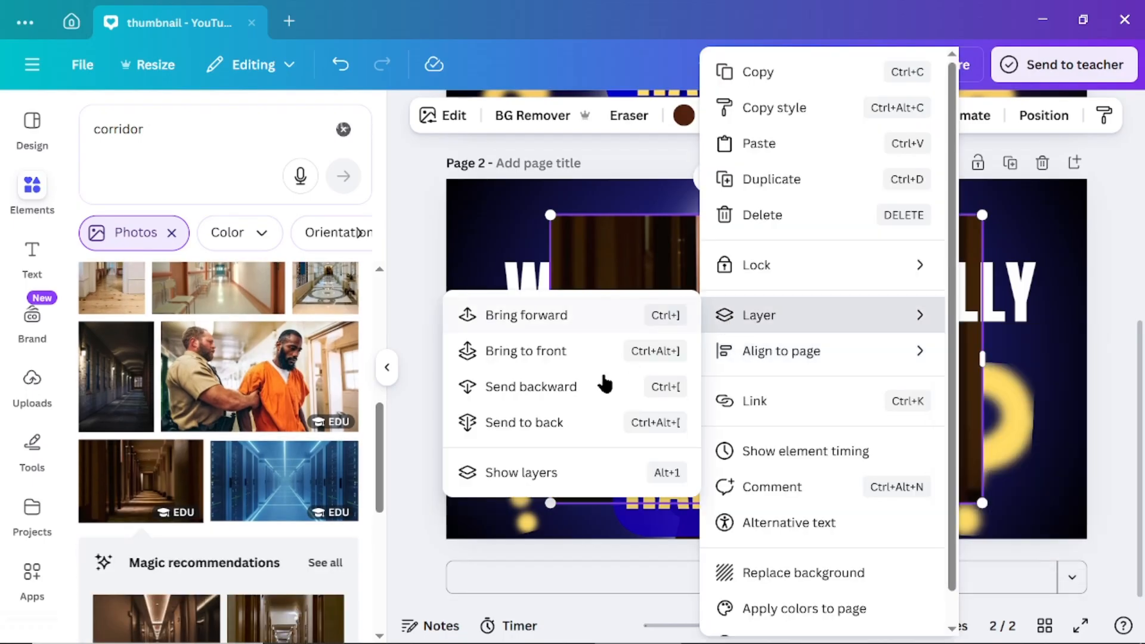
{"action": "left_click", "coordinate": [511, 474]}
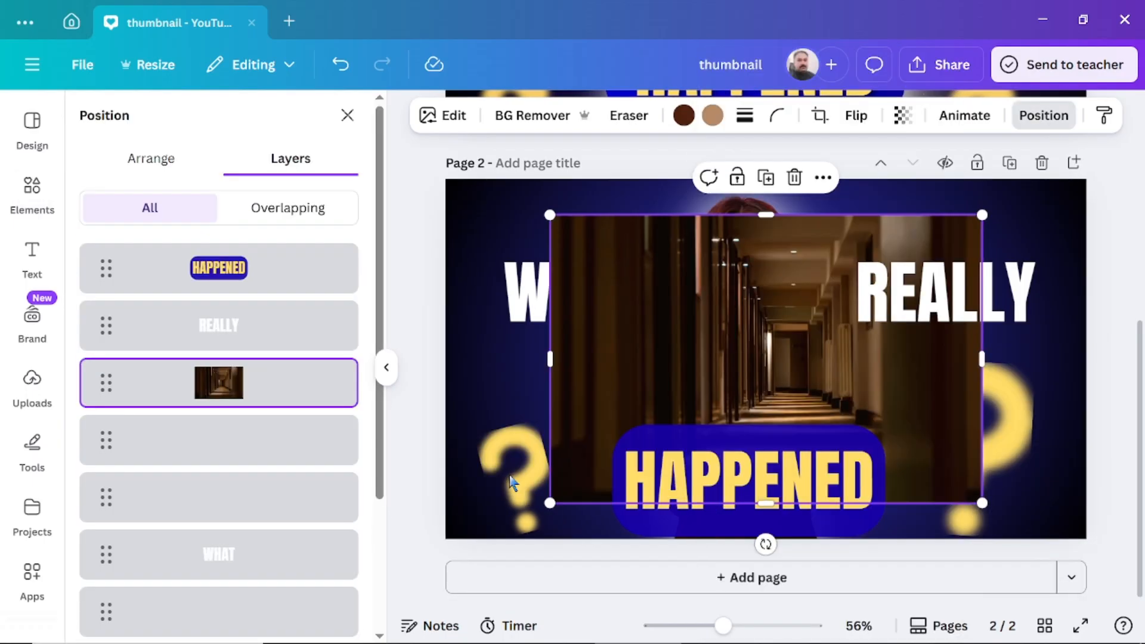
{"action": "left_click_drag", "start_coordinate": [290, 404], "coordinate": [300, 598]}
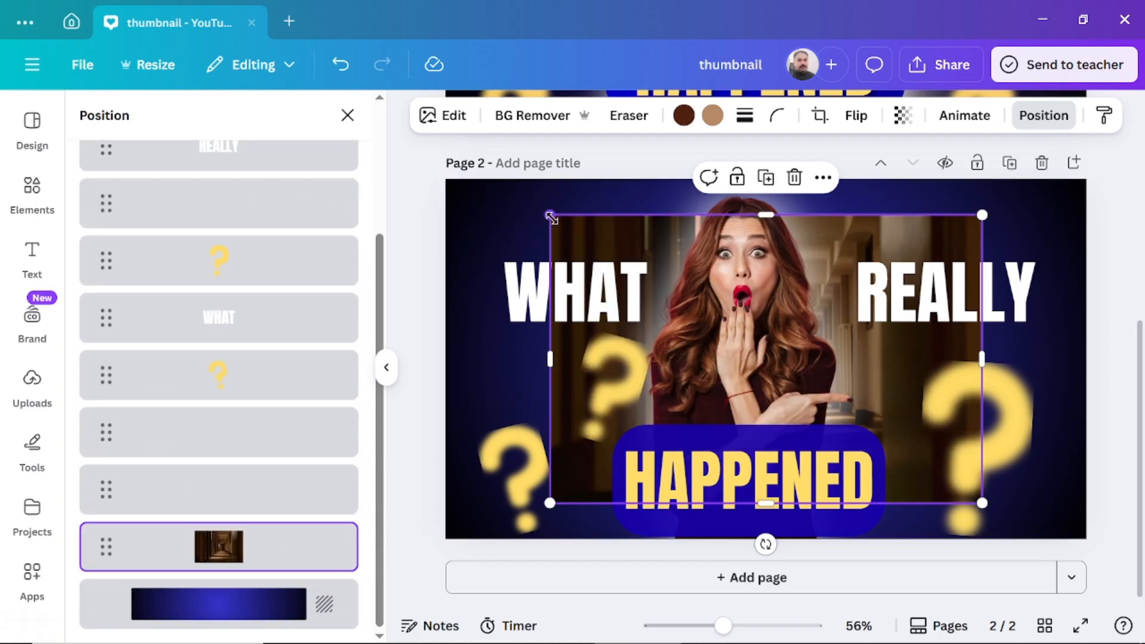
Enlarge the corridor photo to cover most of the page and set its transparency to 29
{"action": "left_click_drag", "start_coordinate": [550, 215], "coordinate": [503, 184]}
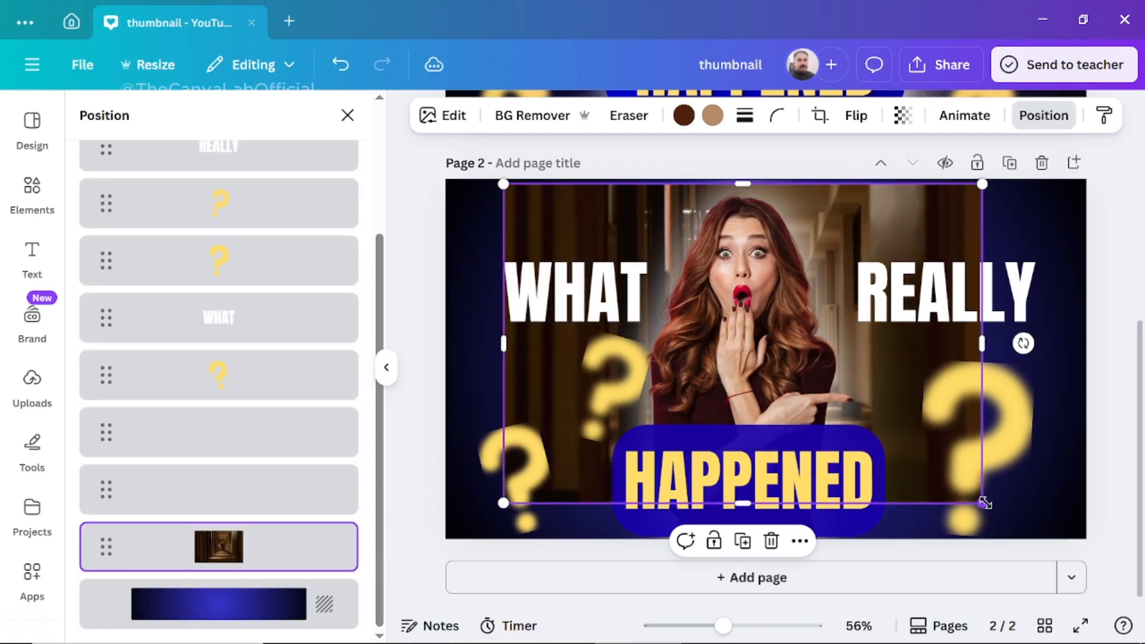
{"action": "left_click_drag", "start_coordinate": [983, 503], "coordinate": [1070, 561]}
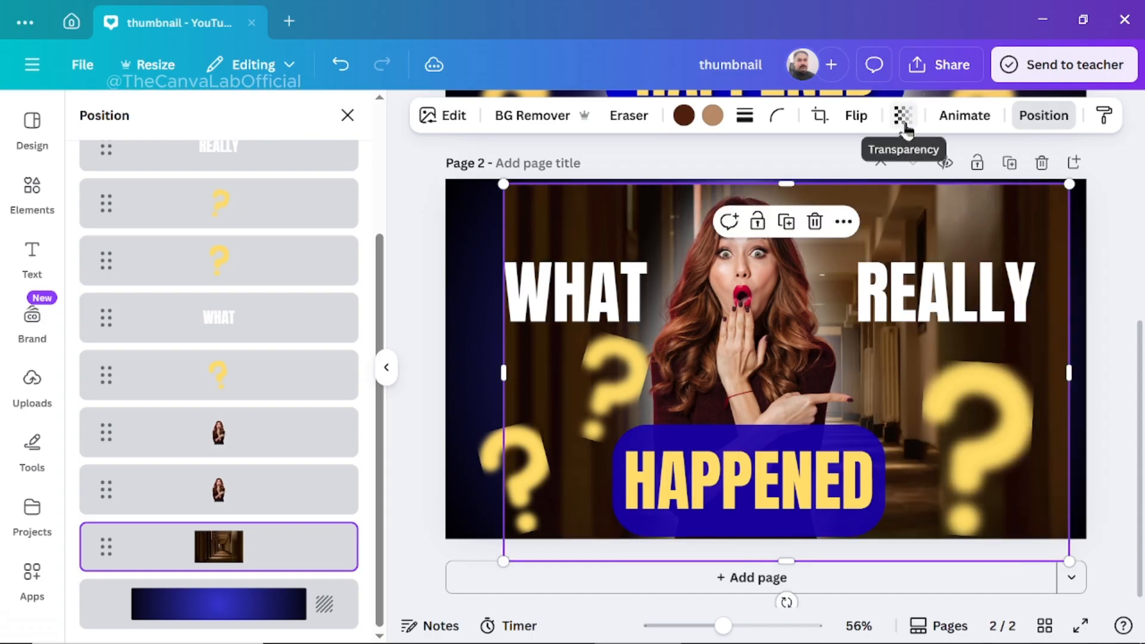
{"action": "left_click", "coordinate": [904, 117]}
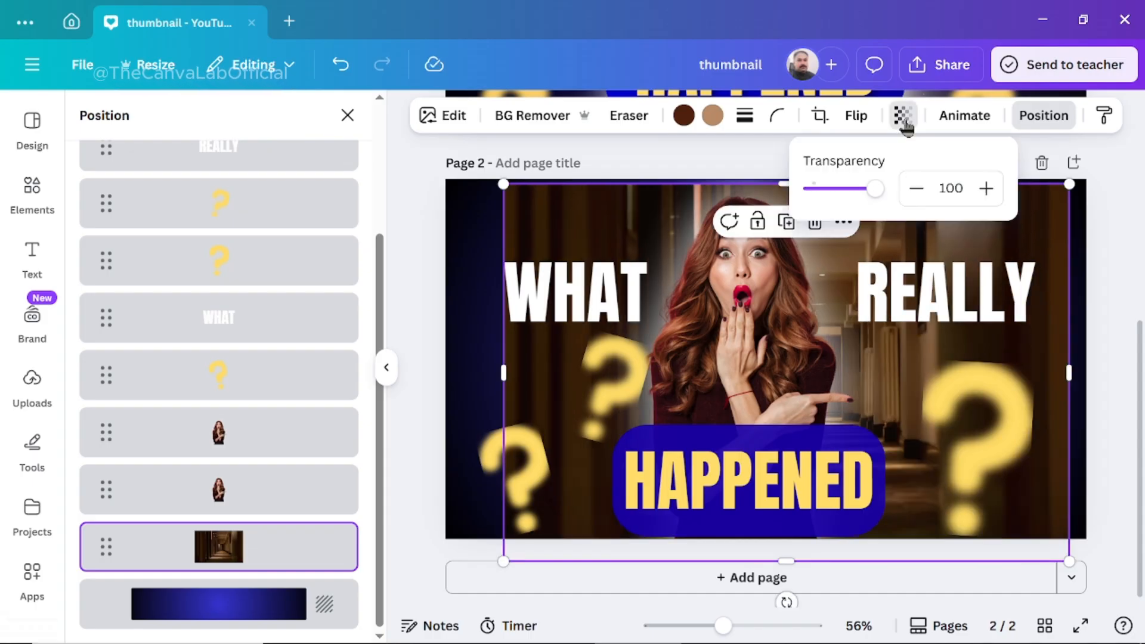
{"action": "left_click_drag", "start_coordinate": [875, 191], "coordinate": [833, 209]}
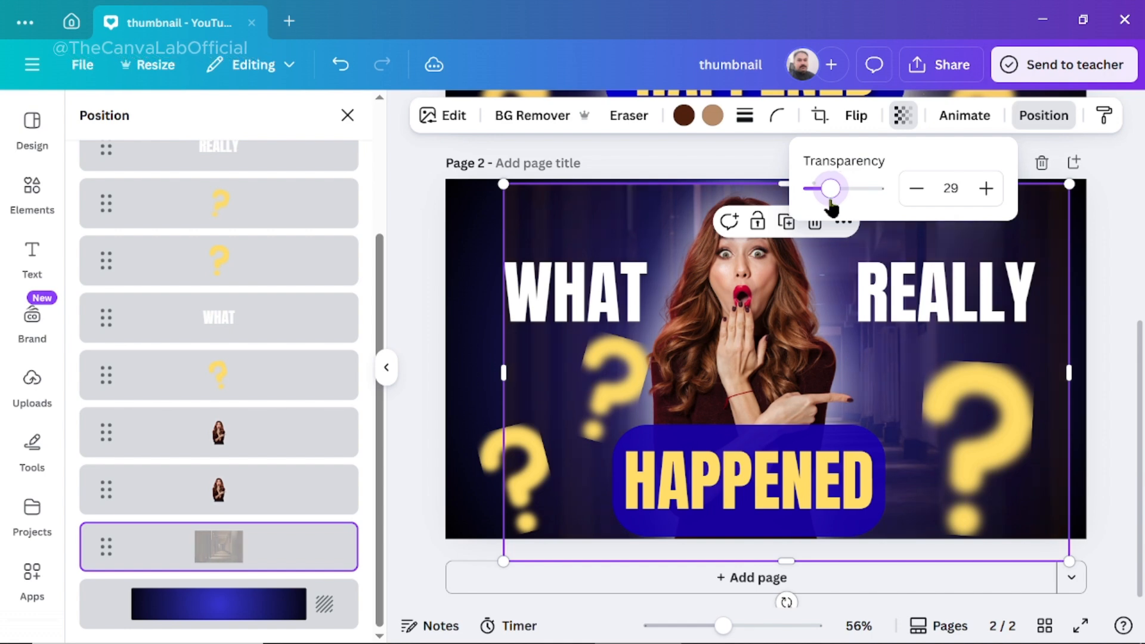
{"action": "left_click", "coordinate": [411, 221]}
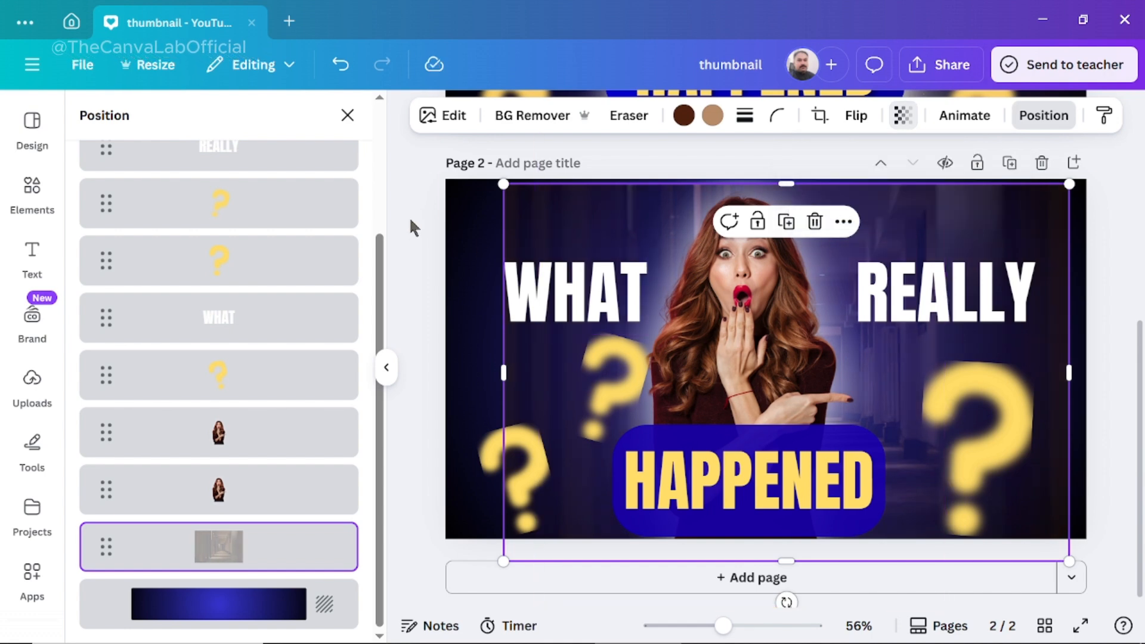
{"action": "left_click", "coordinate": [411, 221]}
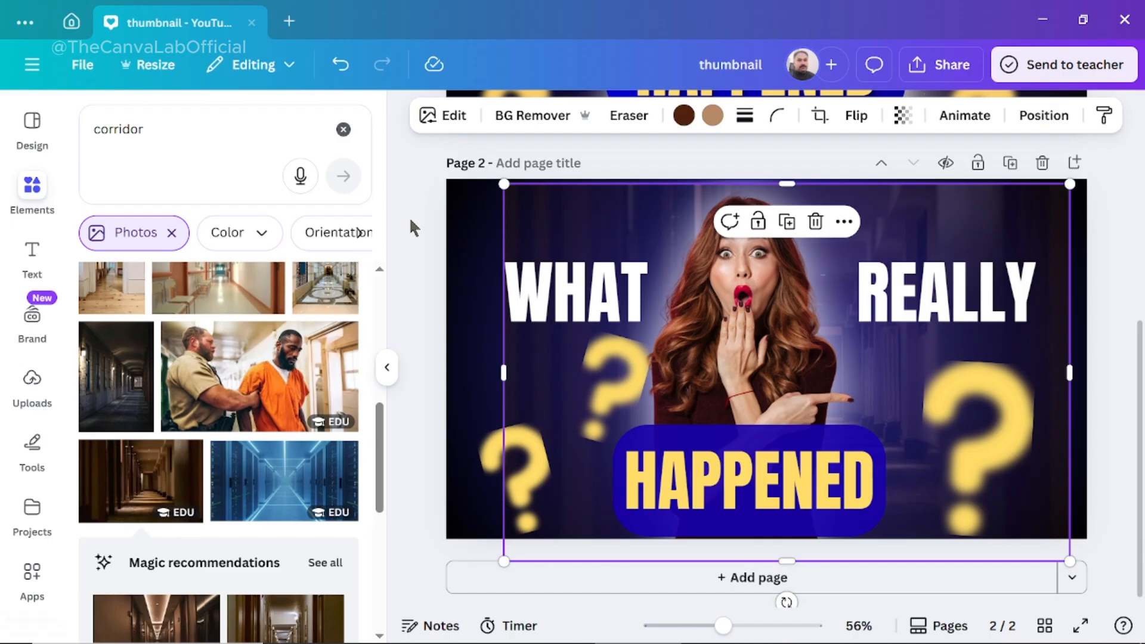
{"action": "left_click", "coordinate": [411, 221]}
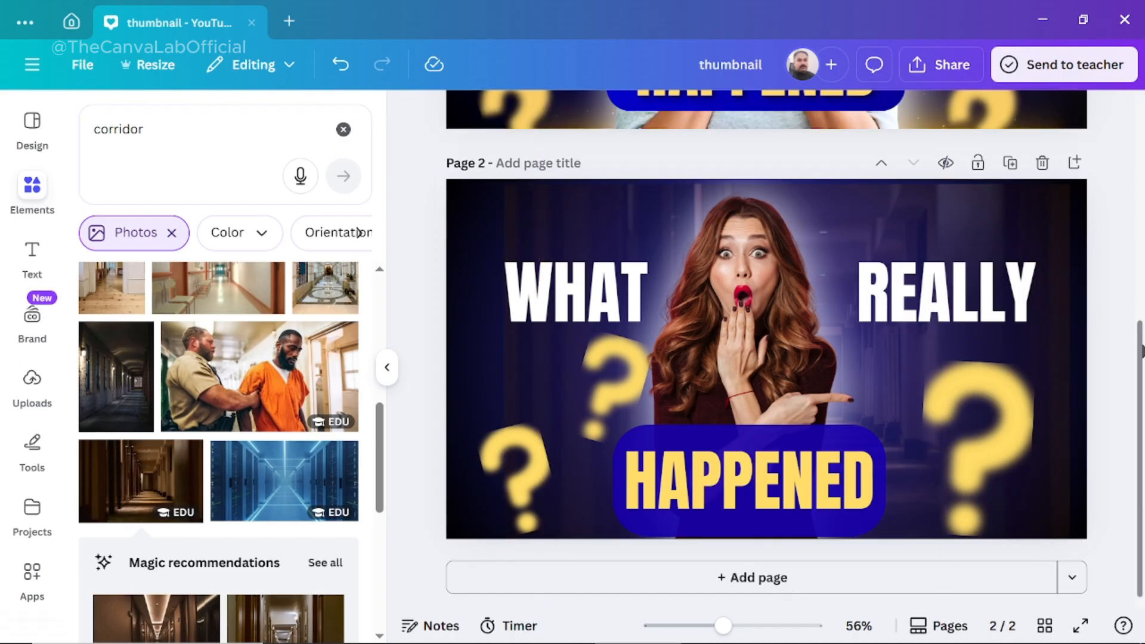
{"action": "left_click_drag", "start_coordinate": [1142, 350], "coordinate": [1143, 278]}
{"action": "left_click_drag", "start_coordinate": [1144, 308], "coordinate": [1144, 365]}
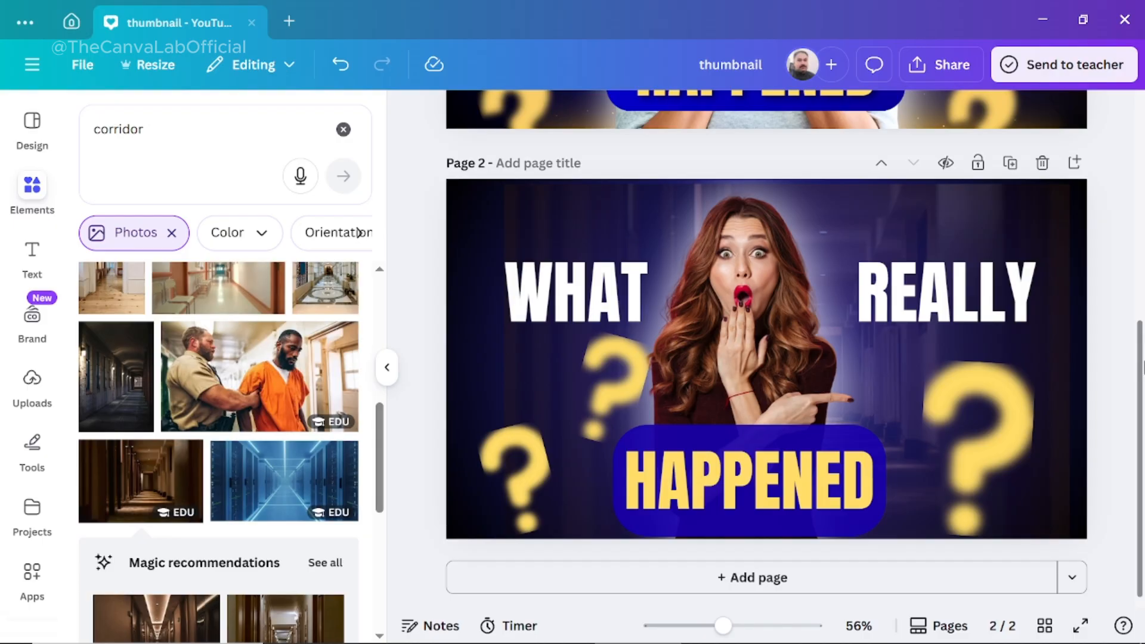